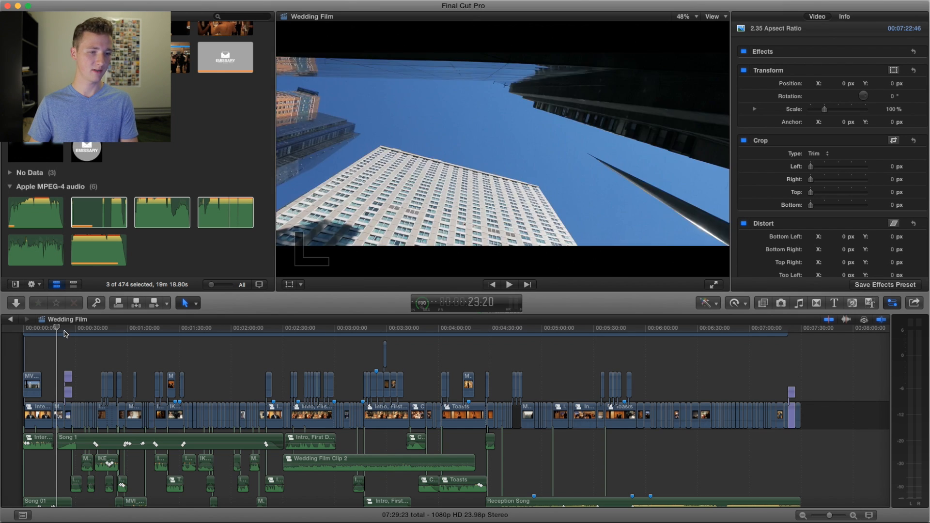
Step: Examine the short gap at the very start of the timeline, ahead of the first video and interview clips
{"action": "key", "text": "z"}
{"action": "left_click_drag", "start_coordinate": [97, 339], "coordinate": [22, 393]}
{"action": "left_click", "coordinate": [19, 350]}
{"action": "key", "text": "z"}
{"action": "left_click_drag", "start_coordinate": [41, 363], "coordinate": [23, 392]}
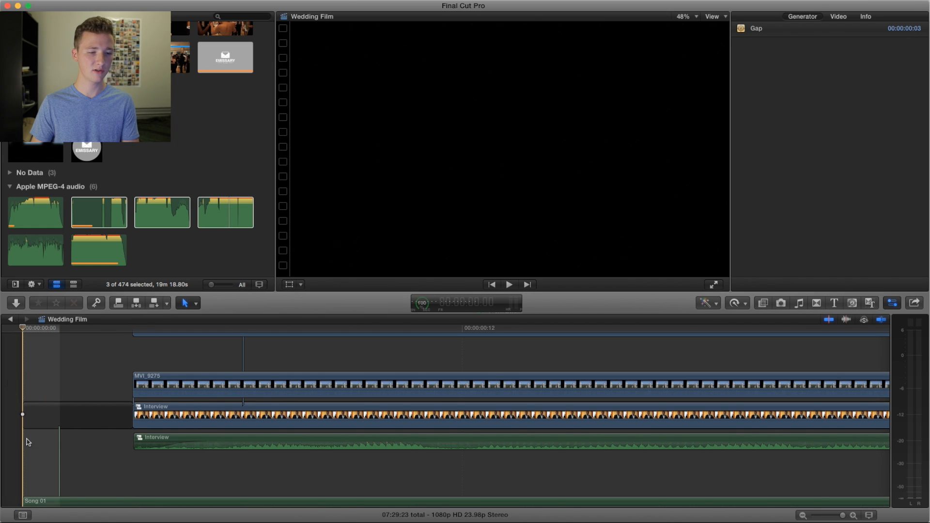
{"action": "scroll", "coordinate": [16, 425], "scroll_direction": "down", "scroll_amount": 2}
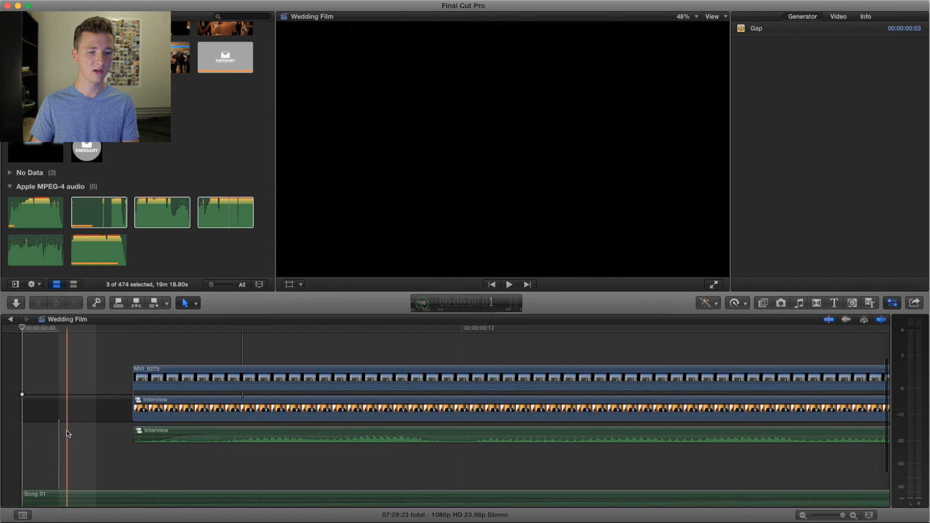
{"action": "scroll", "coordinate": [29, 407], "scroll_direction": "up", "scroll_amount": 5}
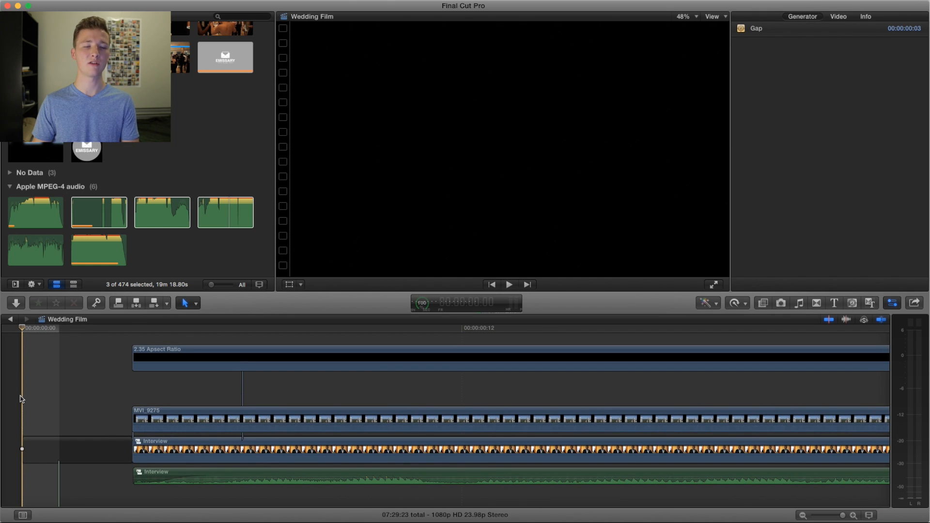
Step: Play the first frames of the film repeatedly to review how the opening city shot begins
{"action": "key", "text": "space"}
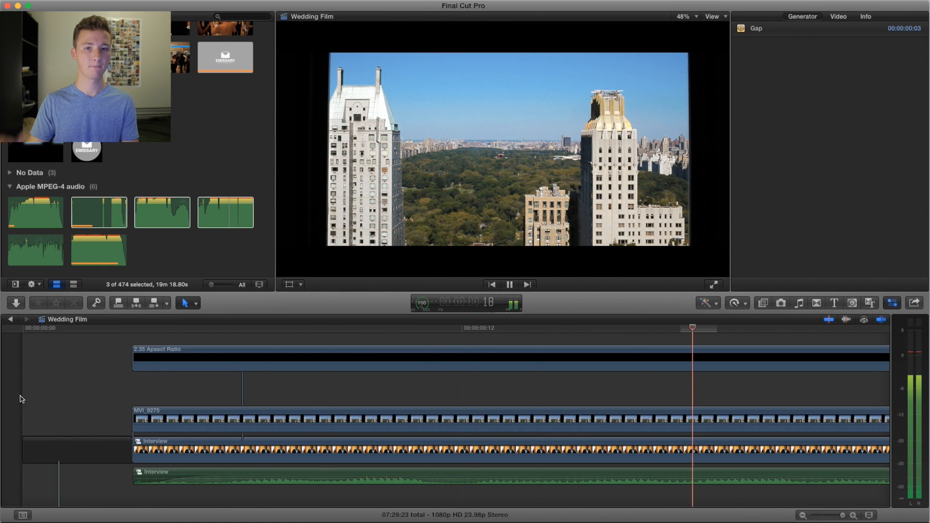
{"action": "key", "text": "space"}
{"action": "left_click", "coordinate": [134, 340]}
{"action": "key", "text": "space"}
{"action": "key", "text": "space"}
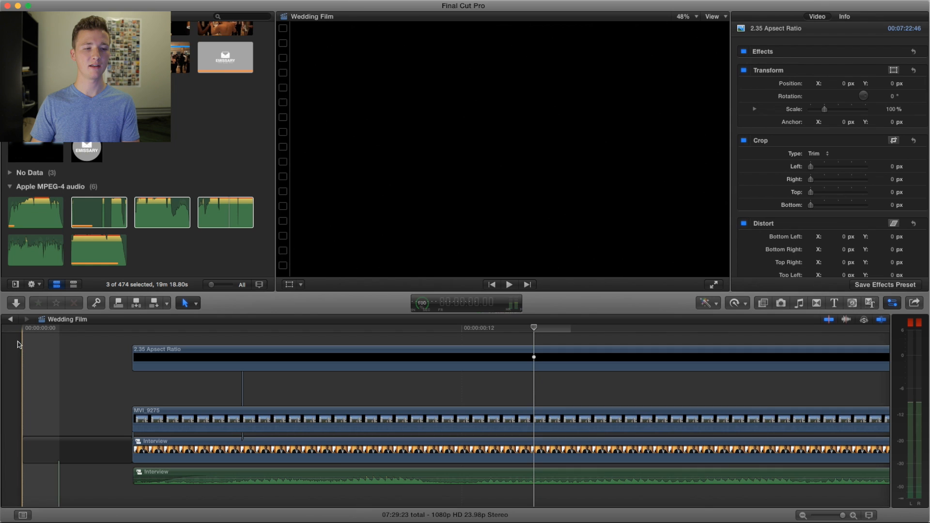
{"action": "key", "text": "space"}
{"action": "key", "text": "space"}
Step: Play the opening skyline shot MVI_9275 from the start, with about the first two minutes of the timeline shown
{"action": "key", "text": "z"}
{"action": "left_click", "coordinate": [78, 390], "text": "alt"}
{"action": "left_click", "coordinate": [71, 398], "text": "alt"}
{"action": "left_click", "coordinate": [85, 388], "text": "alt"}
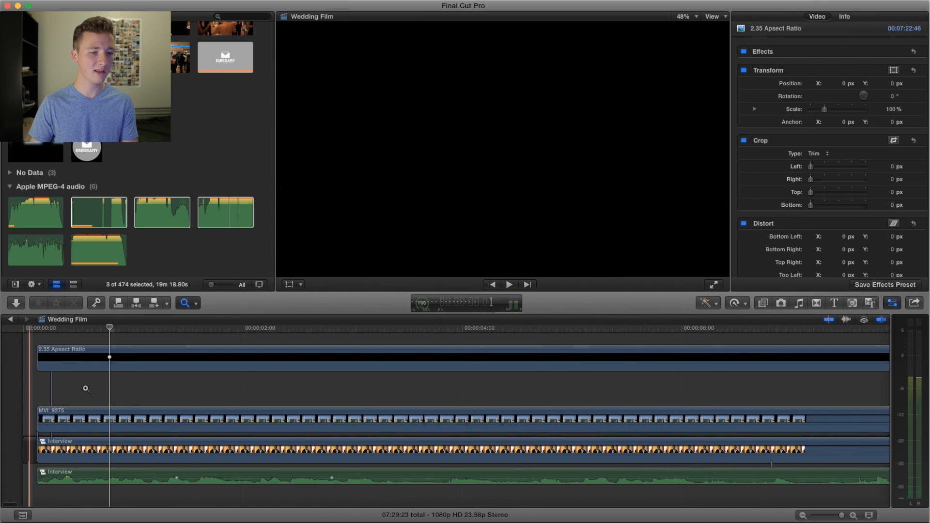
{"action": "left_click", "coordinate": [85, 388], "text": "alt"}
{"action": "left_click", "coordinate": [89, 388], "text": "alt"}
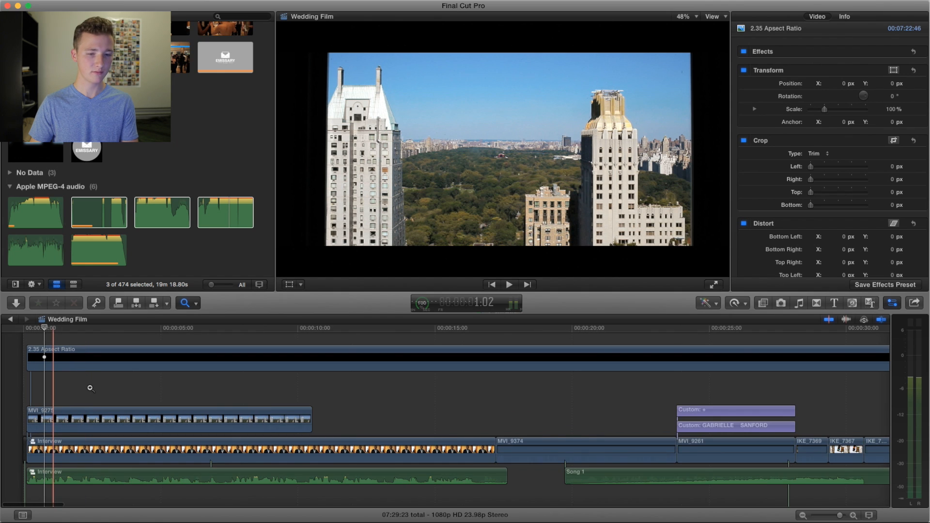
{"action": "left_click", "coordinate": [90, 388], "text": "alt"}
{"action": "left_click", "coordinate": [100, 388], "text": "alt"}
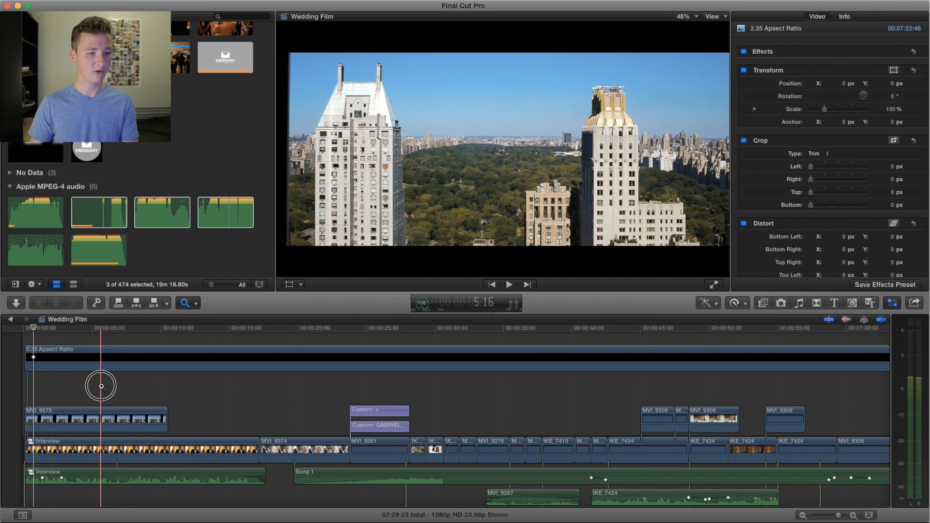
{"action": "key", "text": "a"}
{"action": "scroll", "coordinate": [21, 359], "scroll_direction": "down", "scroll_amount": 3}
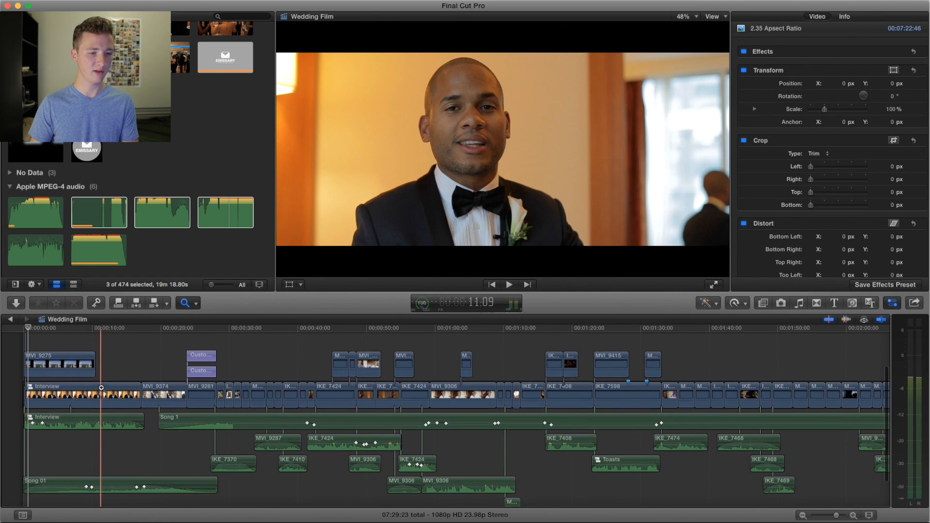
{"action": "left_click", "coordinate": [20, 359]}
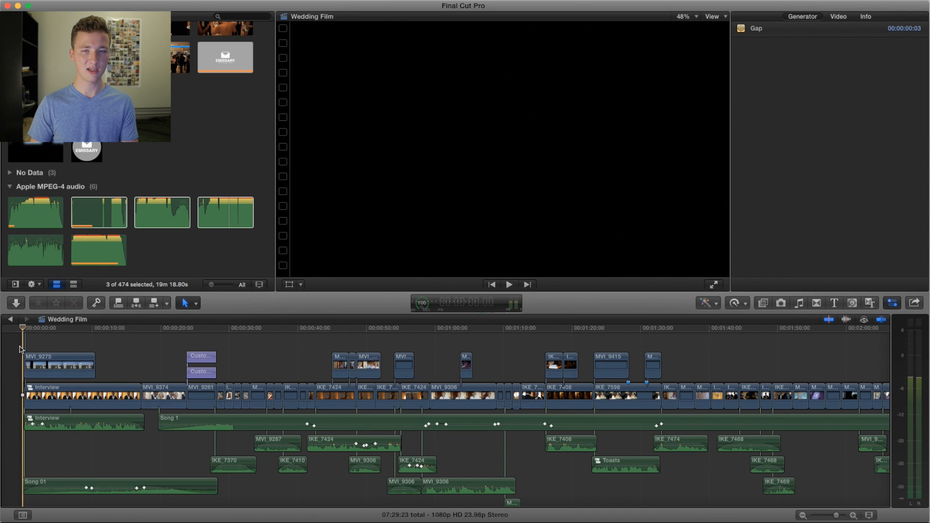
{"action": "key", "text": "space"}
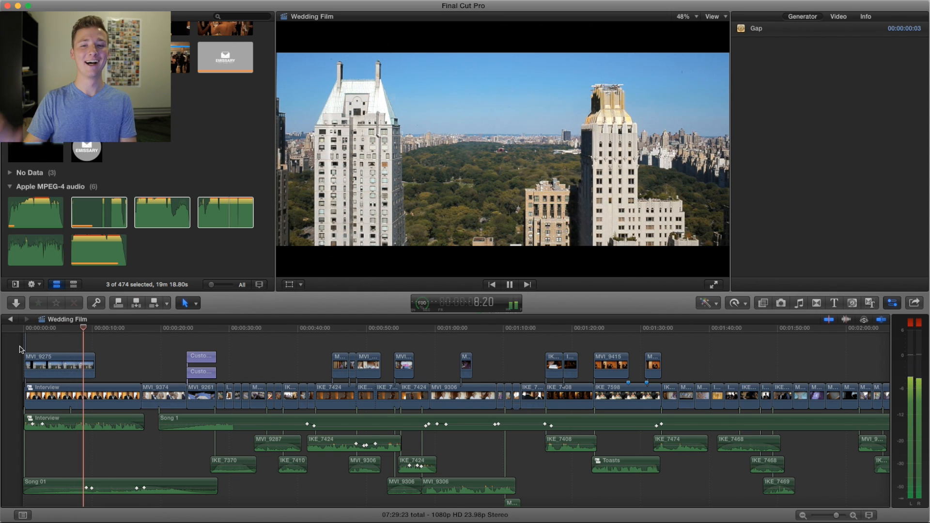
{"action": "key", "text": "space"}
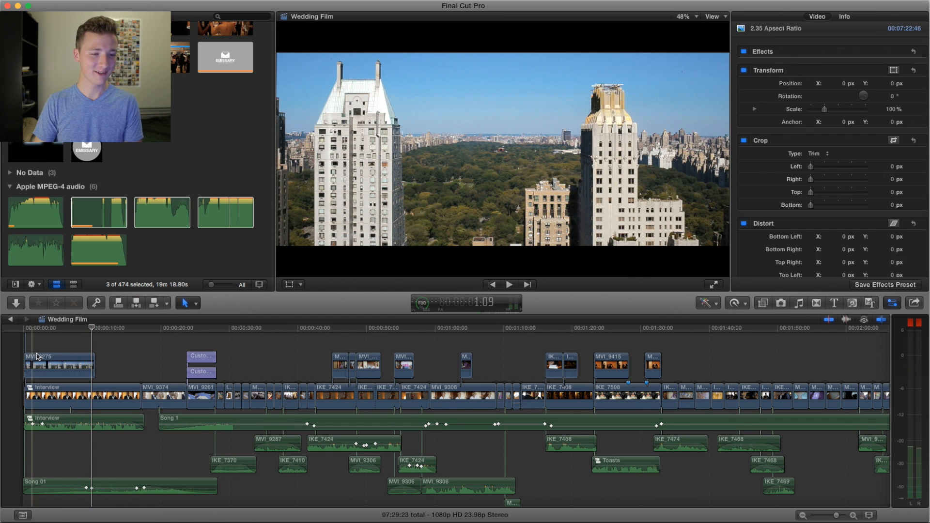
Step: Replay the film from the start through the interview clip, reviewing the interview and Song 01 audio beneath it
{"action": "scroll", "coordinate": [53, 346], "scroll_direction": "up", "scroll_amount": 5}
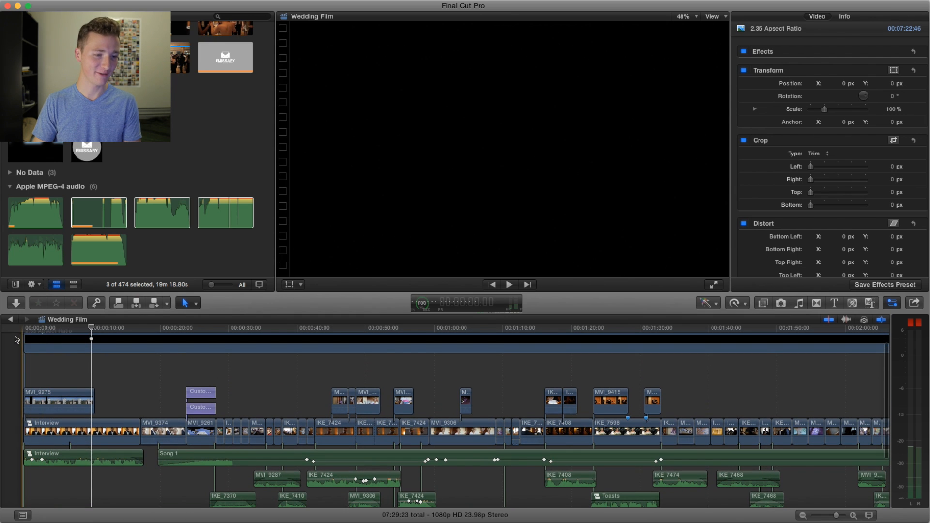
{"action": "key", "text": "Home"}
{"action": "key", "text": "space"}
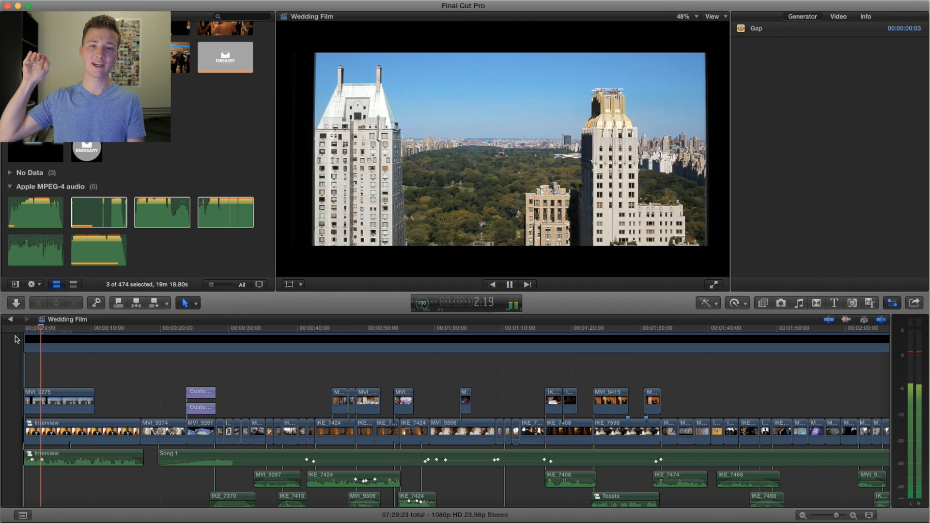
{"action": "key", "text": "space"}
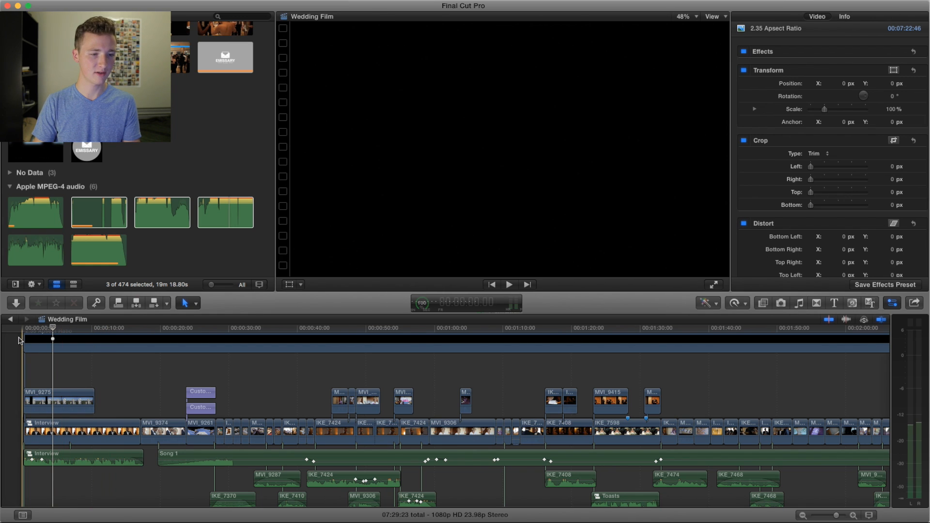
{"action": "key", "text": "space"}
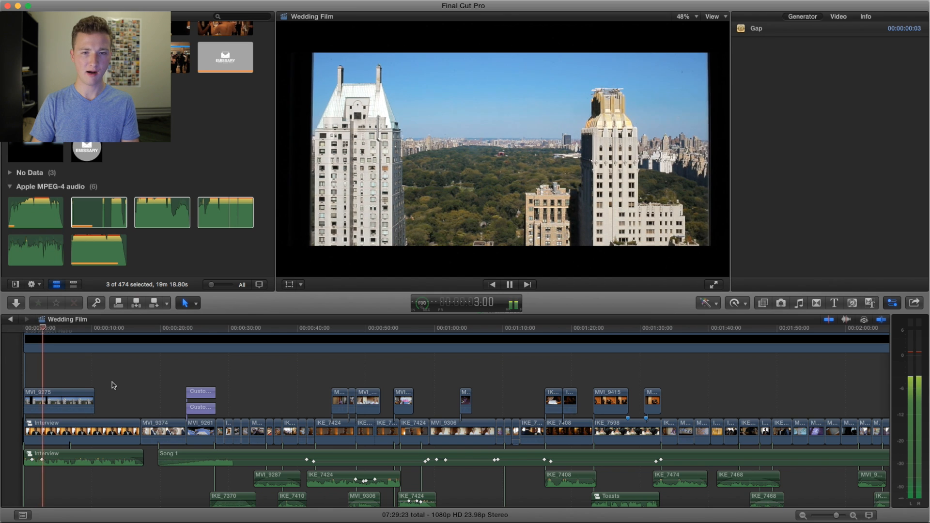
{"action": "scroll", "coordinate": [113, 388], "scroll_direction": "down", "scroll_amount": 1}
{"action": "scroll", "coordinate": [113, 388], "scroll_direction": "down", "scroll_amount": 5}
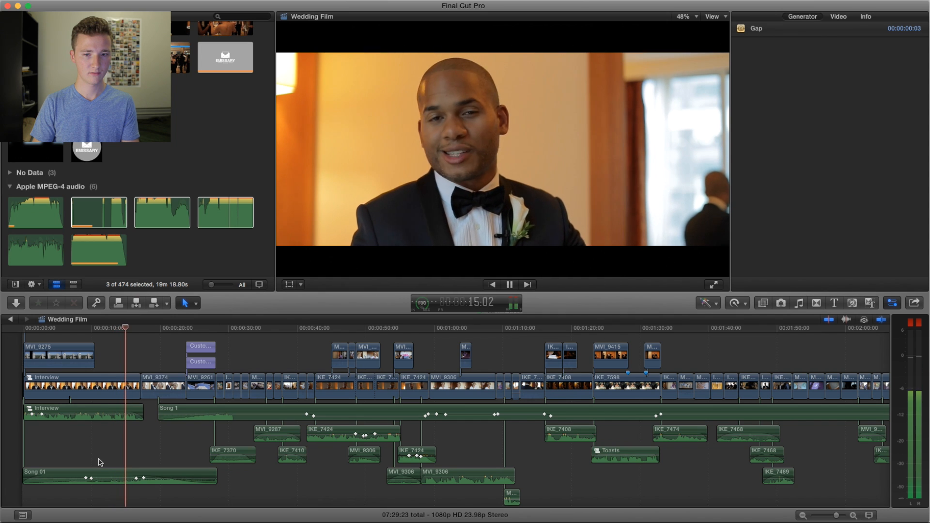
{"action": "key", "text": "space"}
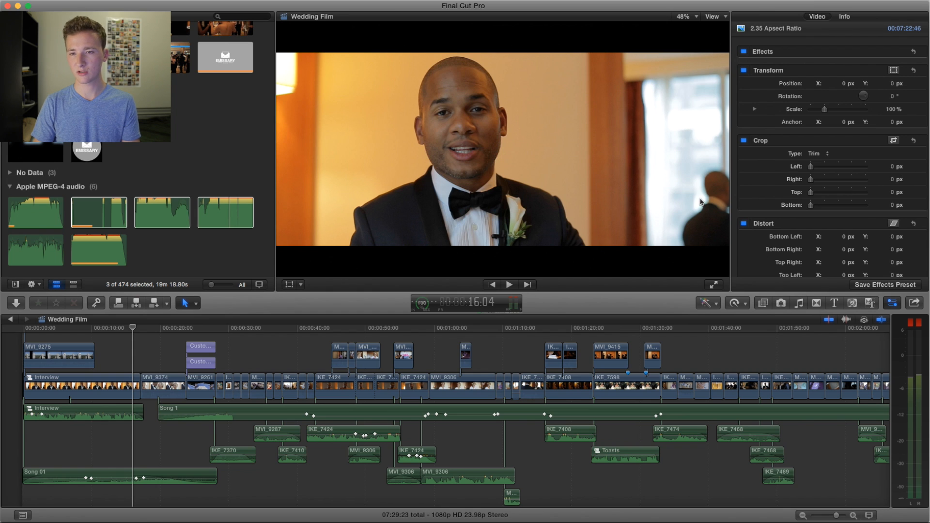
Step: Play the cut from the groom's interview to the couple shot MVI_9374, starting about 14 seconds in
{"action": "left_click", "coordinate": [115, 329]}
{"action": "key", "text": "space"}
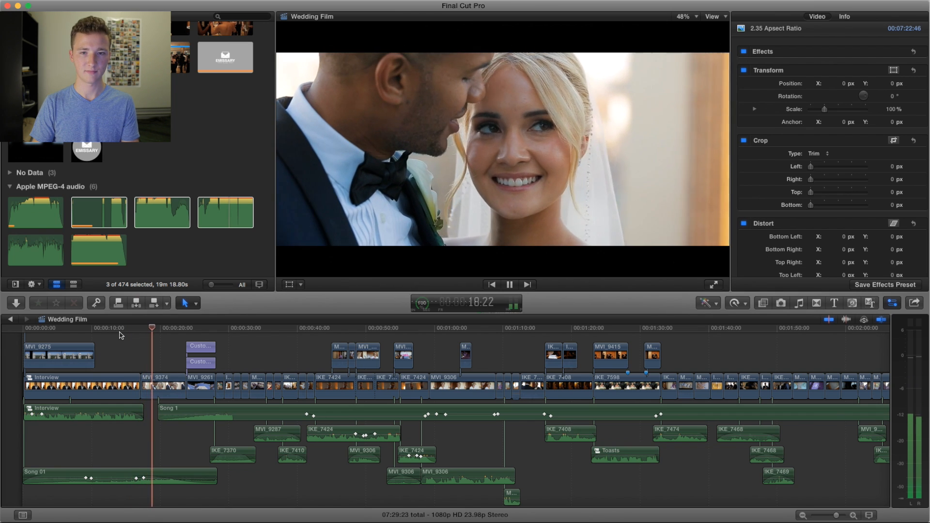
{"action": "key", "text": "space"}
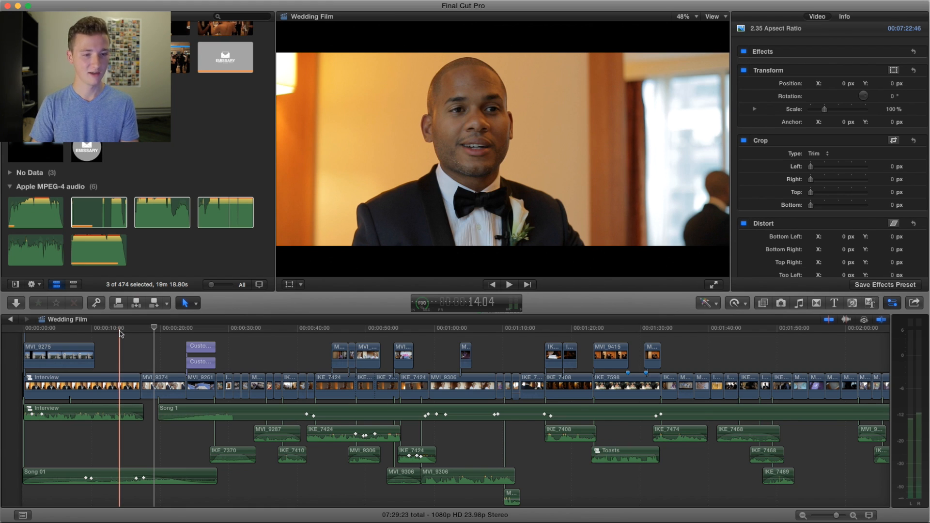
{"action": "key", "text": "space"}
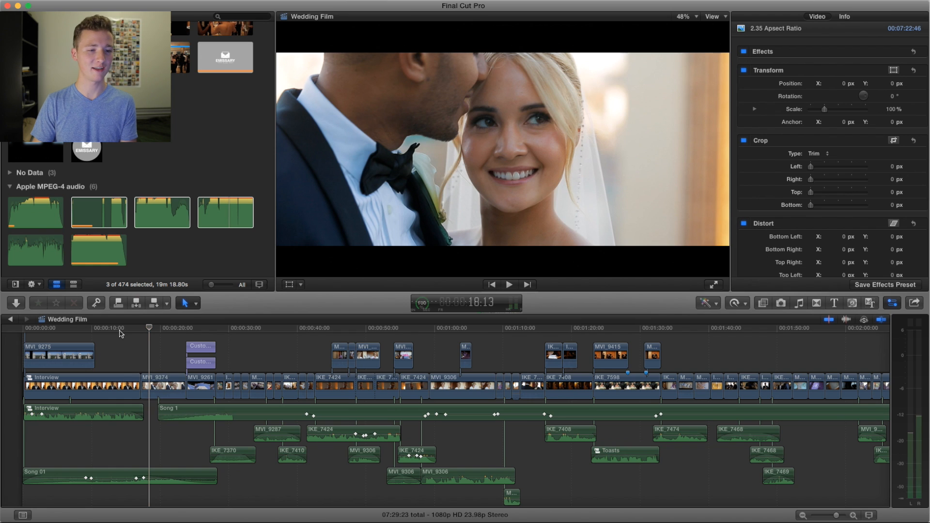
Step: Review the title over the skyscraper shot MVI_9261 and the street shots that follow it
{"action": "key", "text": "space"}
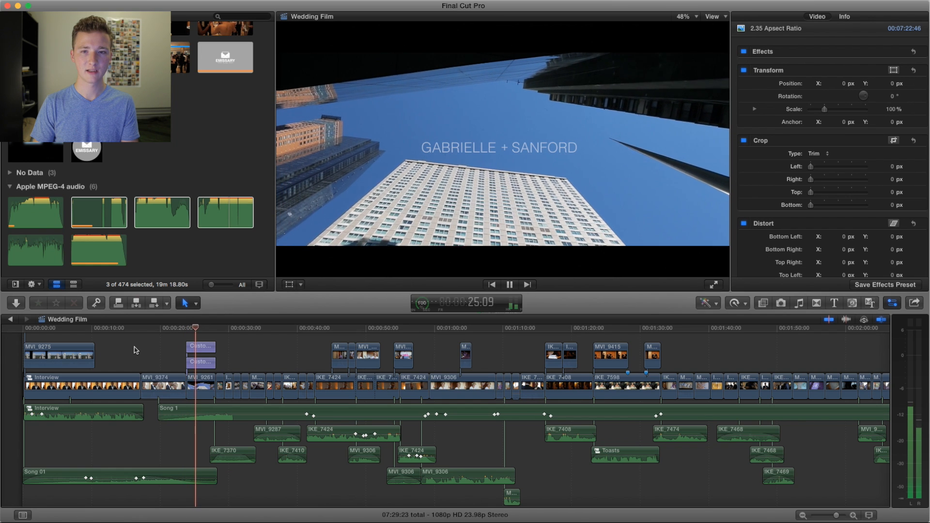
{"action": "key", "text": "space"}
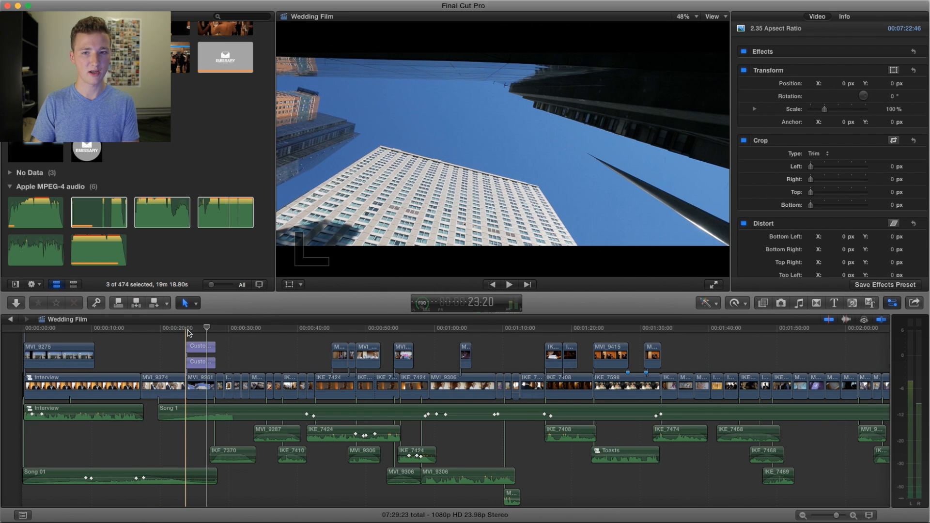
{"action": "key", "text": "space"}
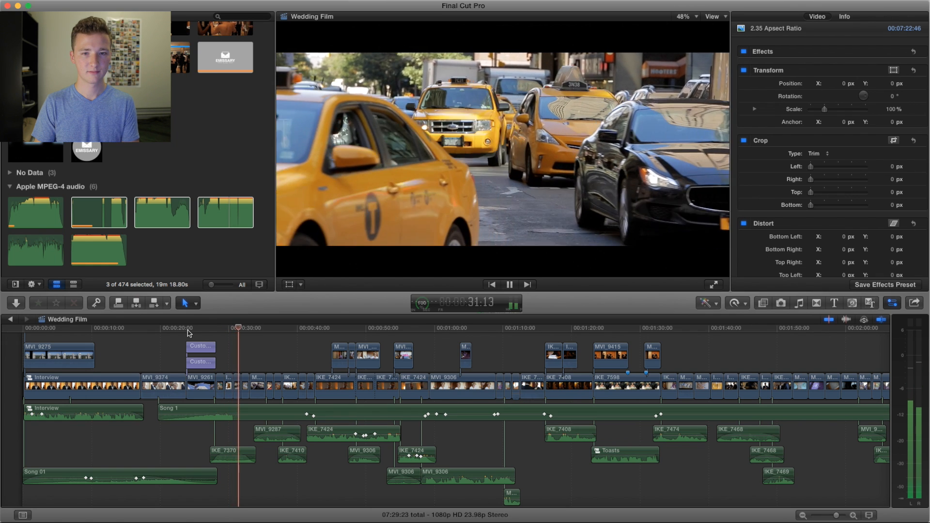
{"action": "key", "text": "space"}
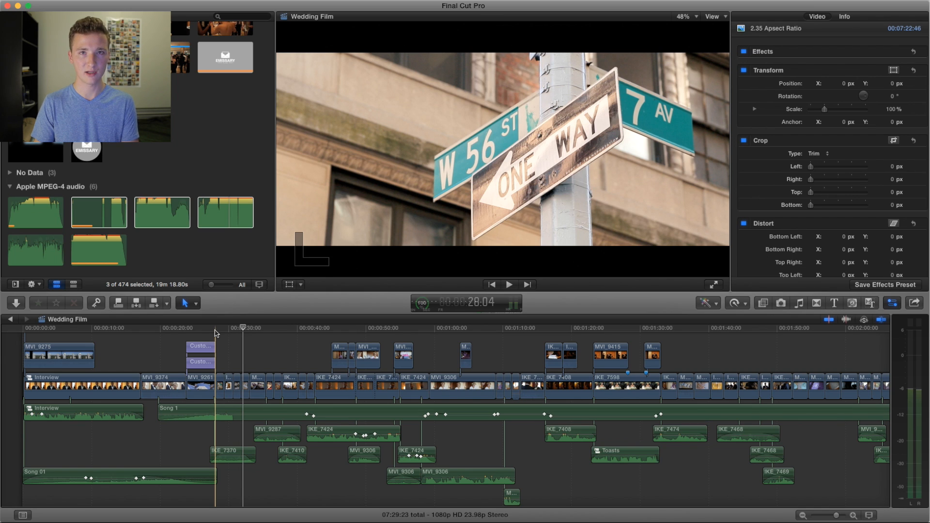
Step: Play the city detail shots from about 28 seconds, including the taxi traffic, through to the makeup palette shot
{"action": "key", "text": "space"}
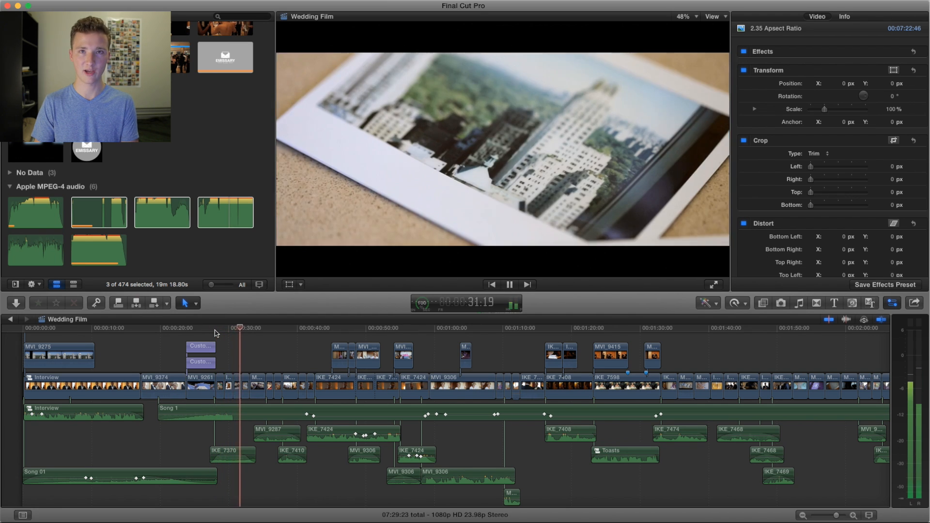
{"action": "key", "text": "space"}
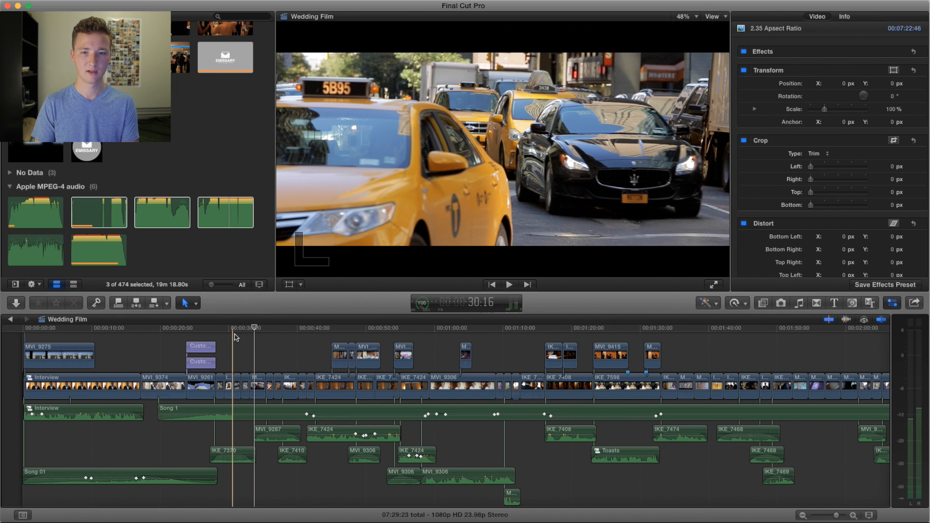
{"action": "key", "text": "space"}
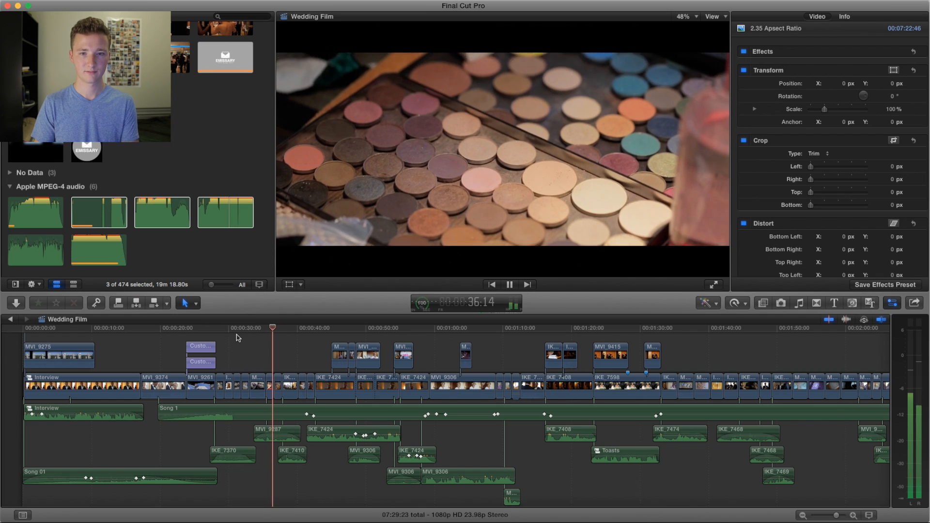
{"action": "key", "text": "space"}
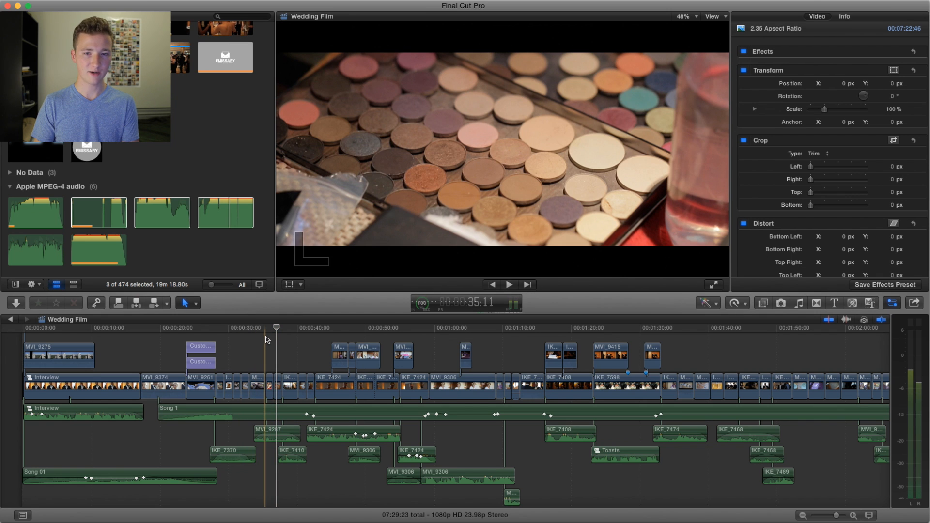
Step: Replay the makeup shots from about 35 seconds through the cut to the men on the sofa
{"action": "key", "text": "space"}
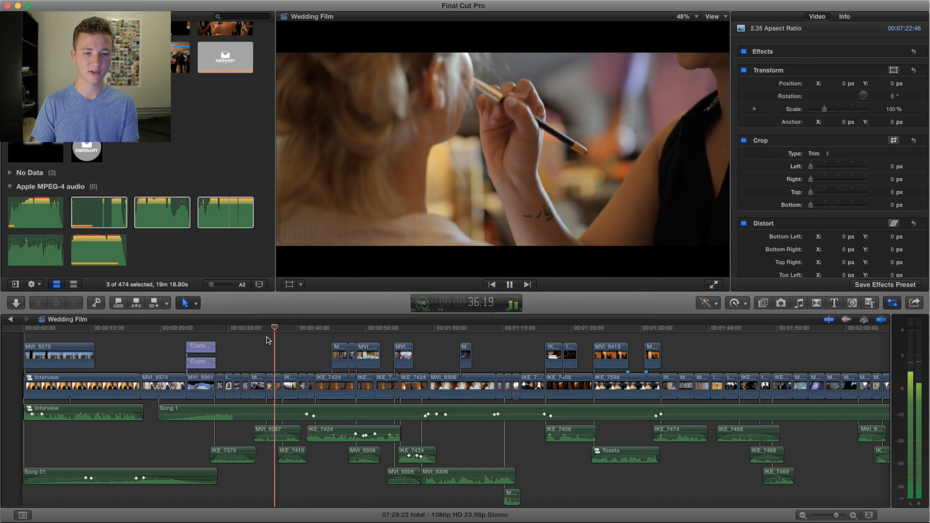
{"action": "key", "text": "space"}
{"action": "key", "text": "space"}
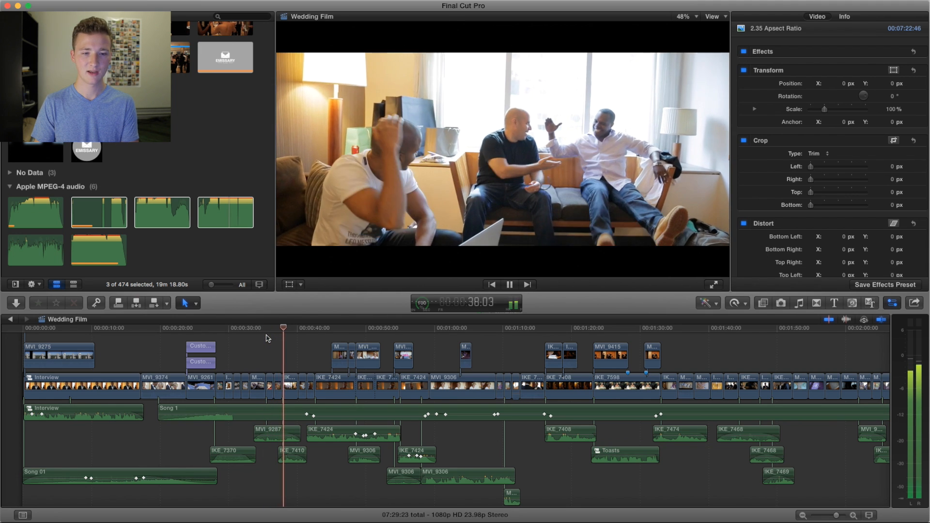
{"action": "key", "text": "space"}
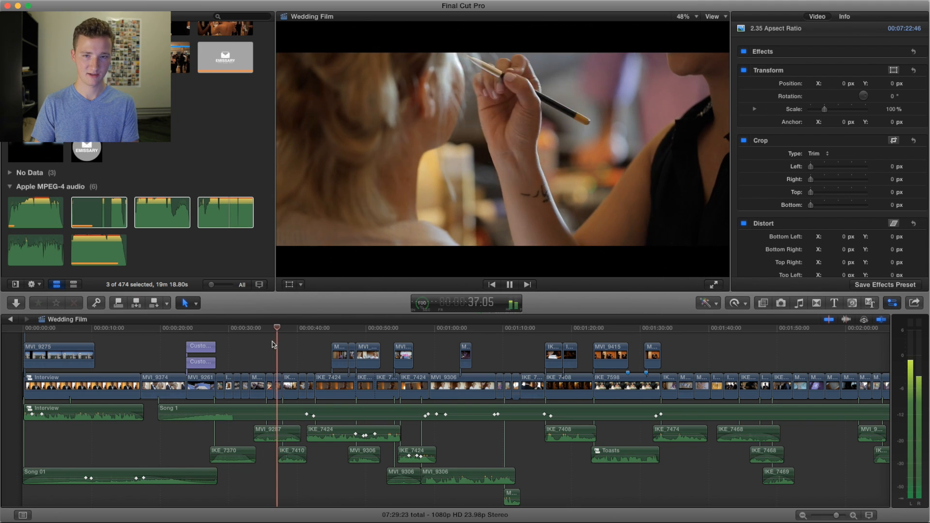
{"action": "key", "text": "space"}
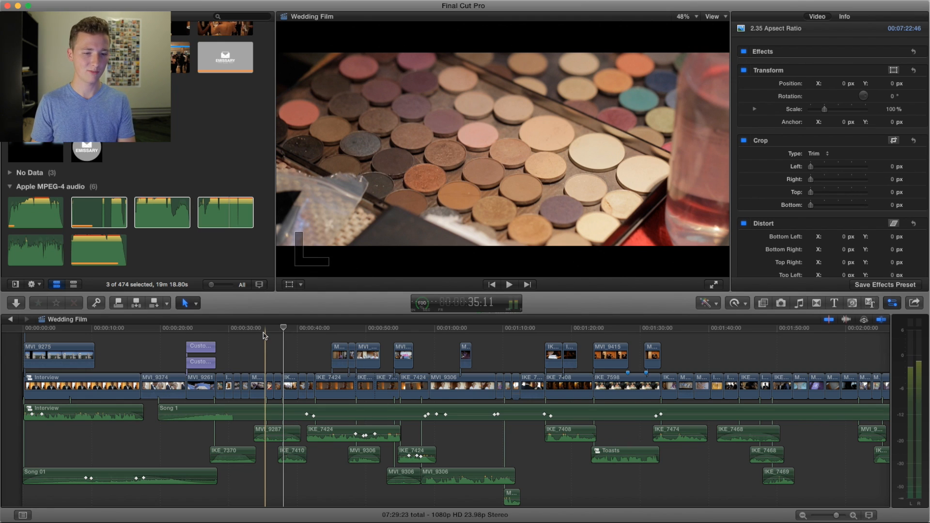
{"action": "key", "text": "space"}
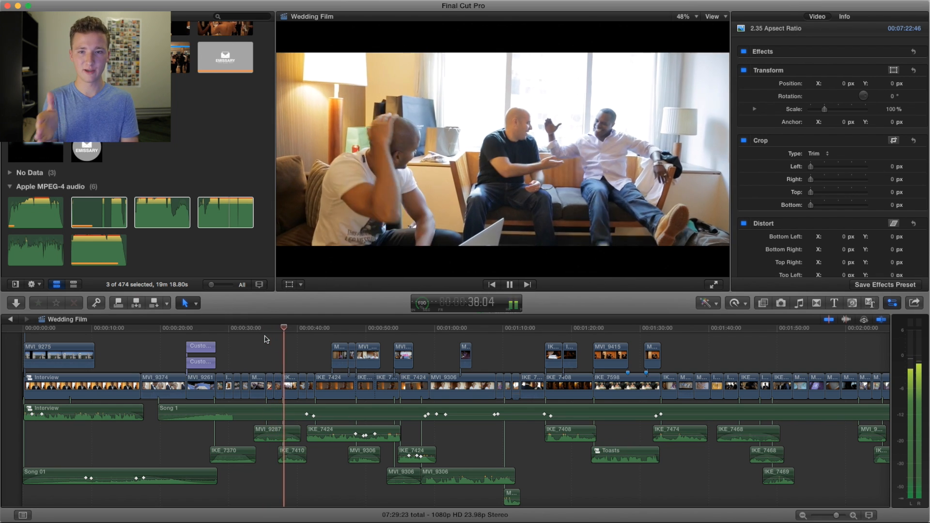
{"action": "key", "text": "space"}
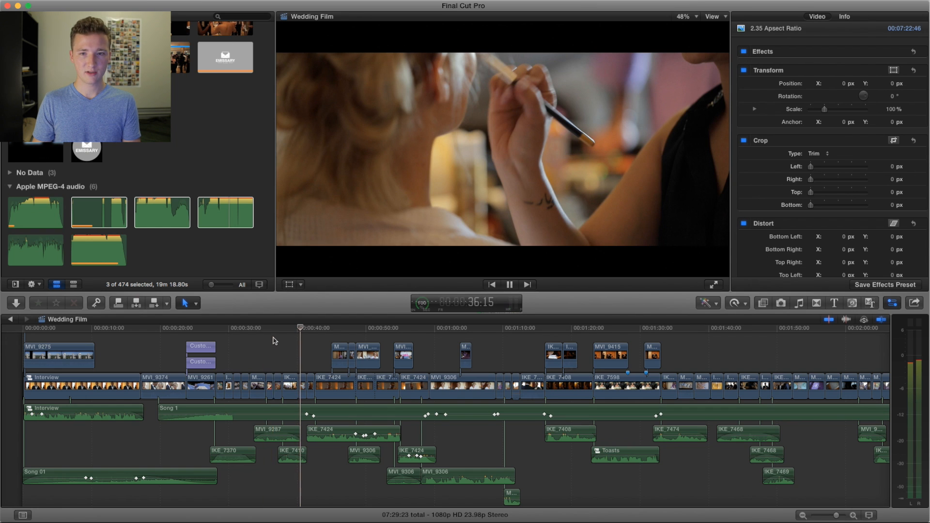
Step: Play from the makeup brush shot at about 36 seconds to the silver shoes, including the men on the sofa
{"action": "key", "text": "space"}
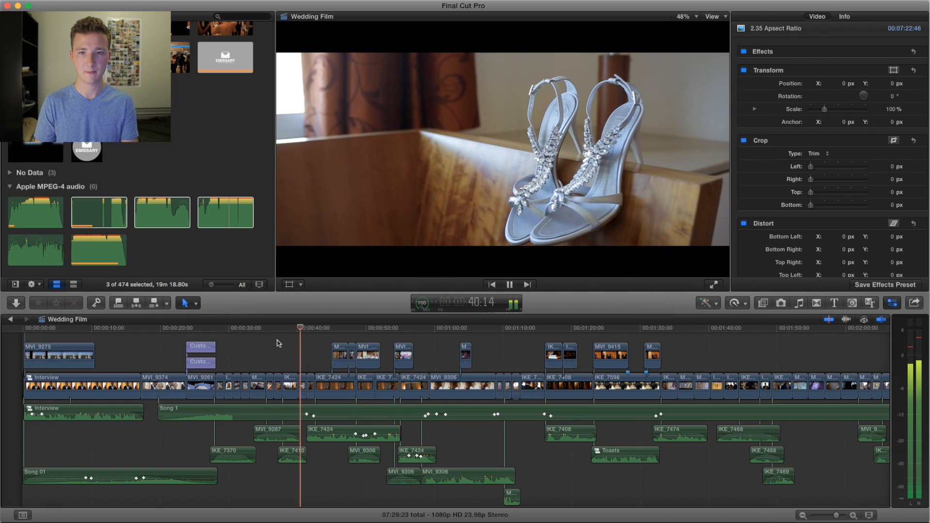
{"action": "left_click", "coordinate": [281, 344]}
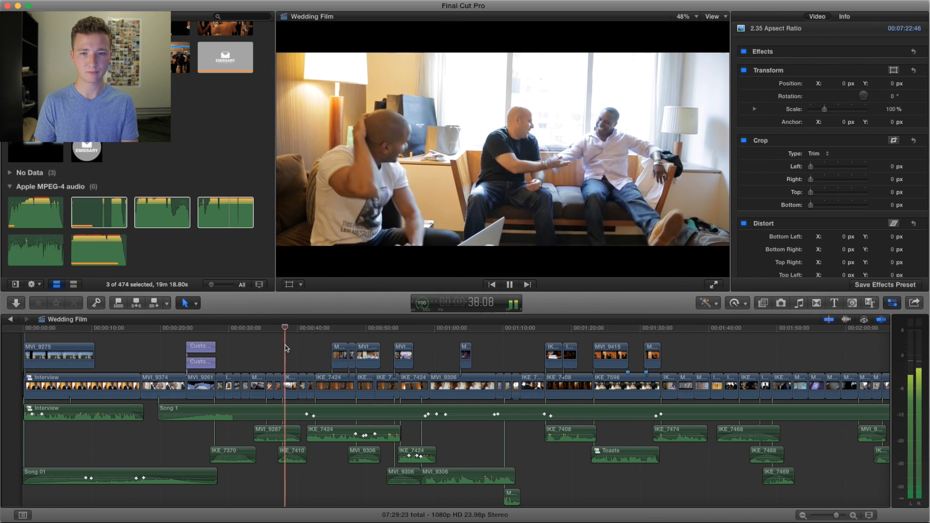
{"action": "key", "text": "space"}
Step: Select the connected audio clips MVI_9287, IKE_7424, IKE_7370, IKE_7410 and MVI_9306 below the music track
{"action": "scroll", "coordinate": [274, 388], "scroll_direction": "down", "scroll_amount": 2}
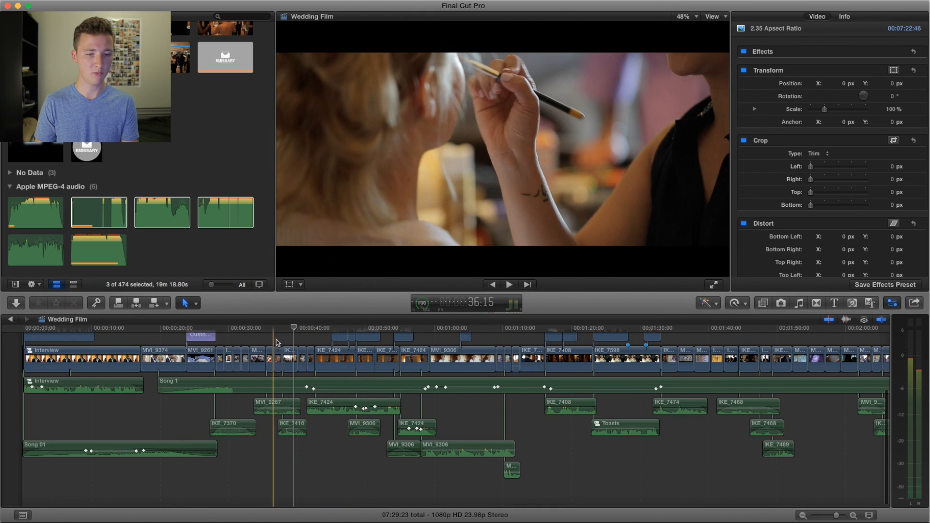
{"action": "left_click", "coordinate": [274, 333]}
{"action": "scroll", "coordinate": [268, 402], "scroll_direction": "up", "scroll_amount": 3}
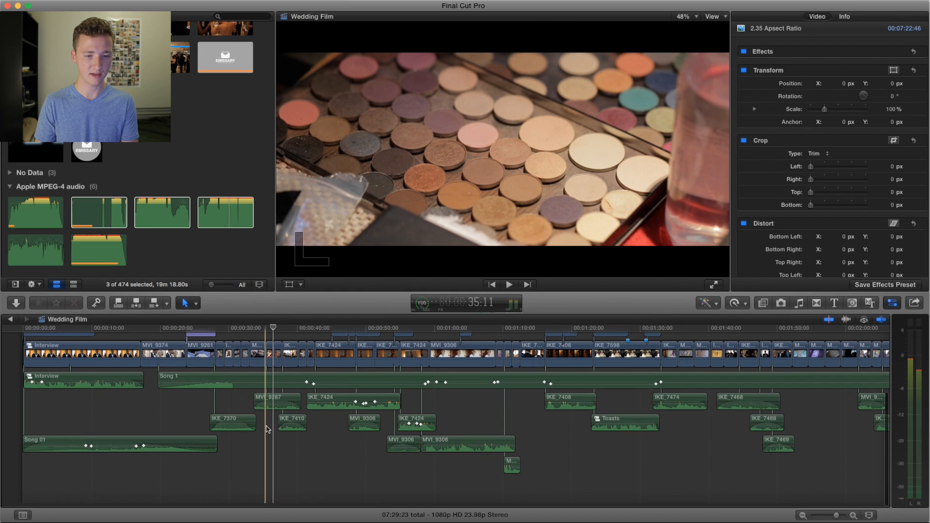
{"action": "left_click_drag", "start_coordinate": [182, 493], "coordinate": [294, 435]}
{"action": "left_click", "coordinate": [322, 484]}
{"action": "left_click_drag", "start_coordinate": [359, 489], "coordinate": [235, 432]}
Step: Listen to the selected natural-sound clips from the makeup brush shot at about 37 seconds through the sofa scene to the shoes
{"action": "key", "text": "space"}
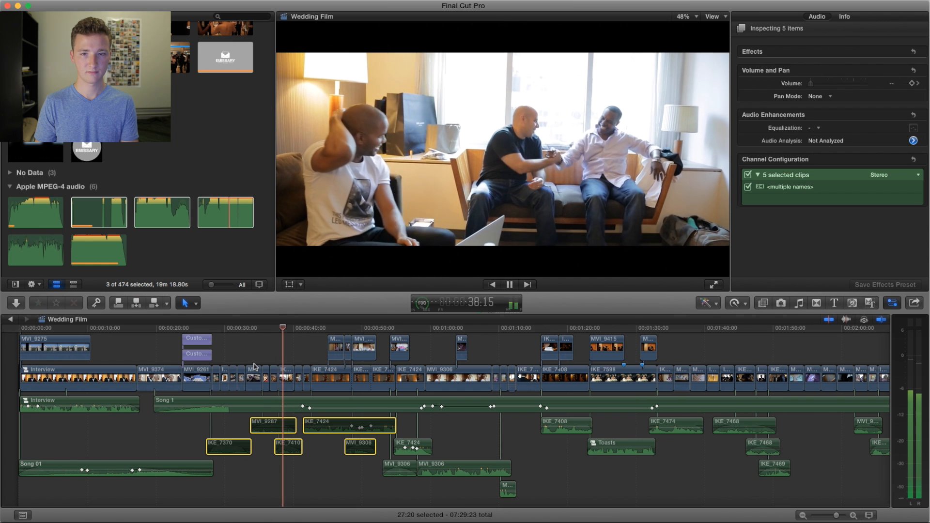
{"action": "key", "text": "space"}
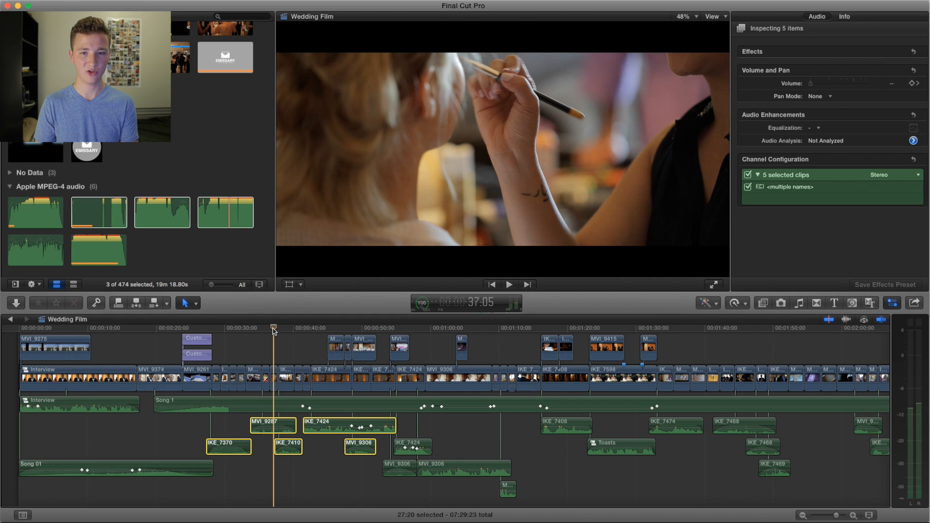
{"action": "key", "text": "space"}
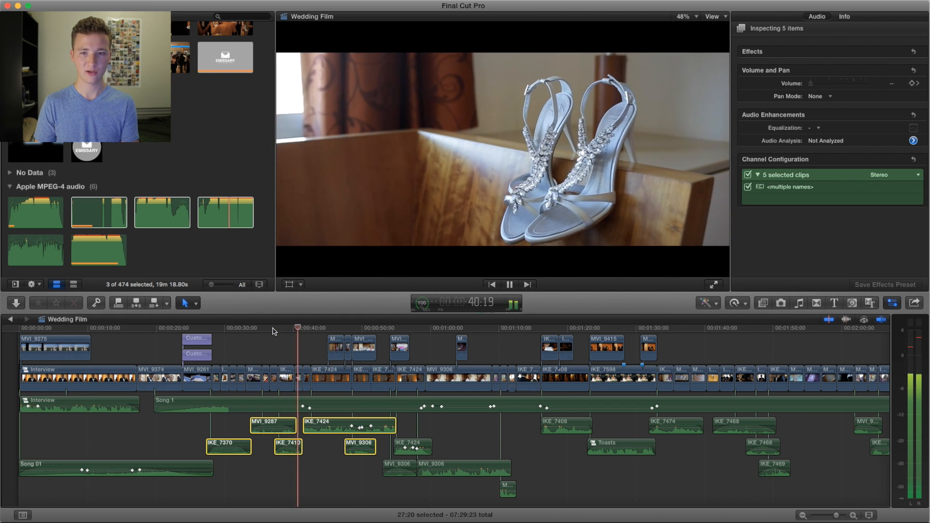
{"action": "key", "text": "space"}
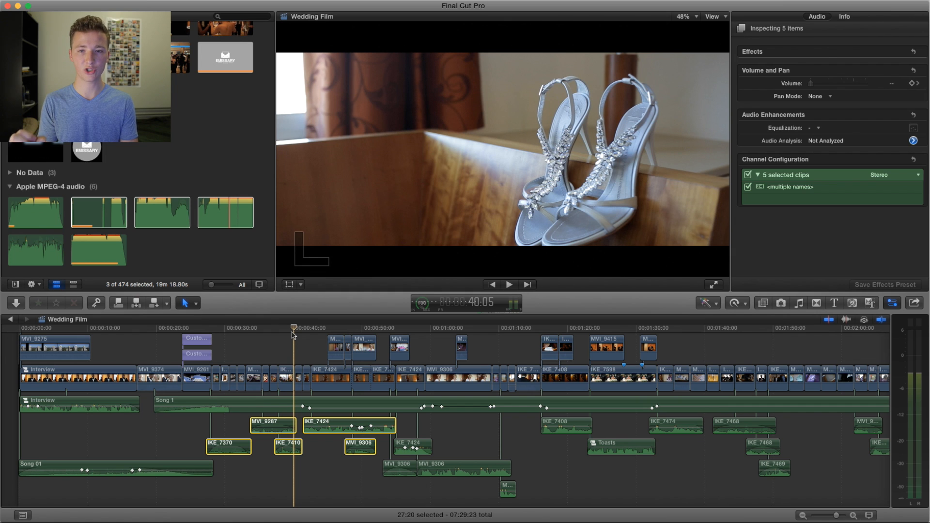
Step: Replay the silver shoes shots from about 40 seconds through to the bridesmaid carrying the gift
{"action": "key", "text": "space"}
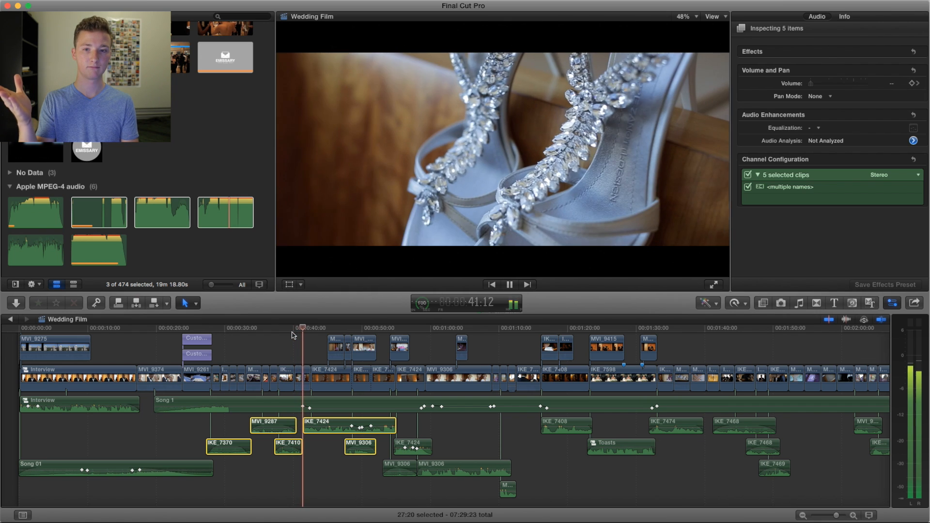
{"action": "key", "text": "space"}
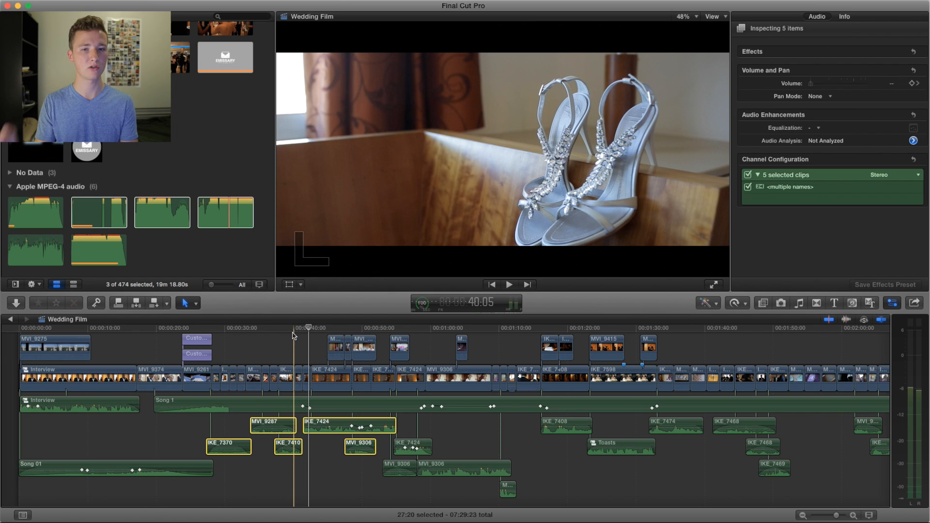
{"action": "key", "text": "space"}
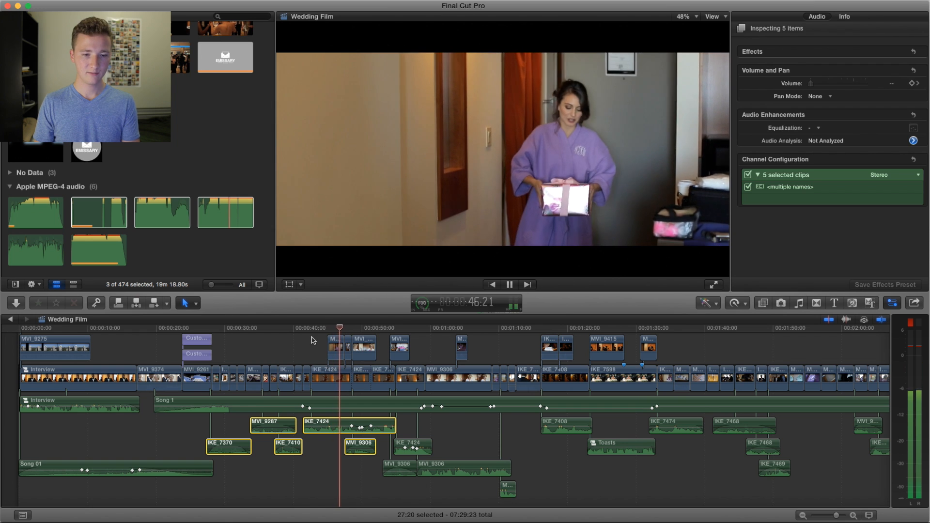
Step: Clear the clip selection and play from the shoes close-up at about 42 seconds through the gift delivery to the groom's shot
{"action": "left_click", "coordinate": [311, 337]}
{"action": "key", "text": "super+4"}
{"action": "scroll", "coordinate": [313, 339], "scroll_direction": "right", "scroll_amount": 5}
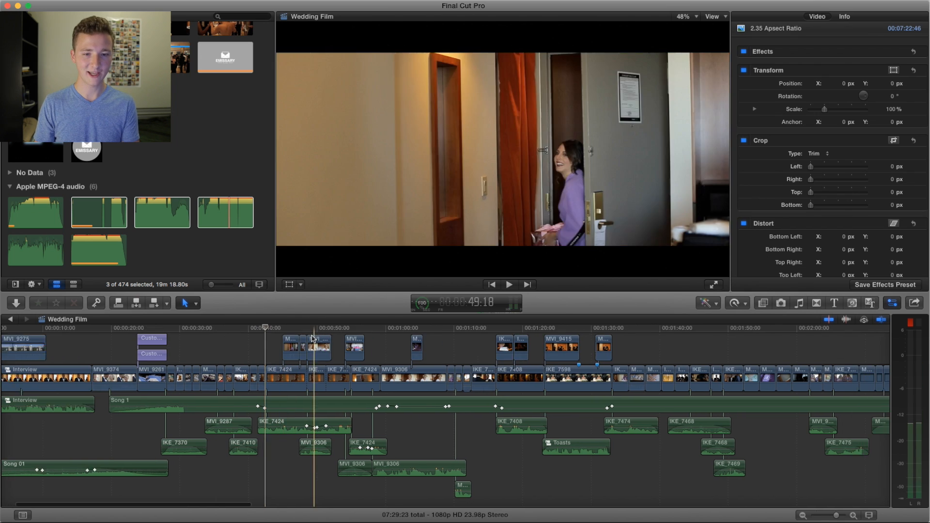
{"action": "scroll", "coordinate": [311, 338], "scroll_direction": "right", "scroll_amount": 3}
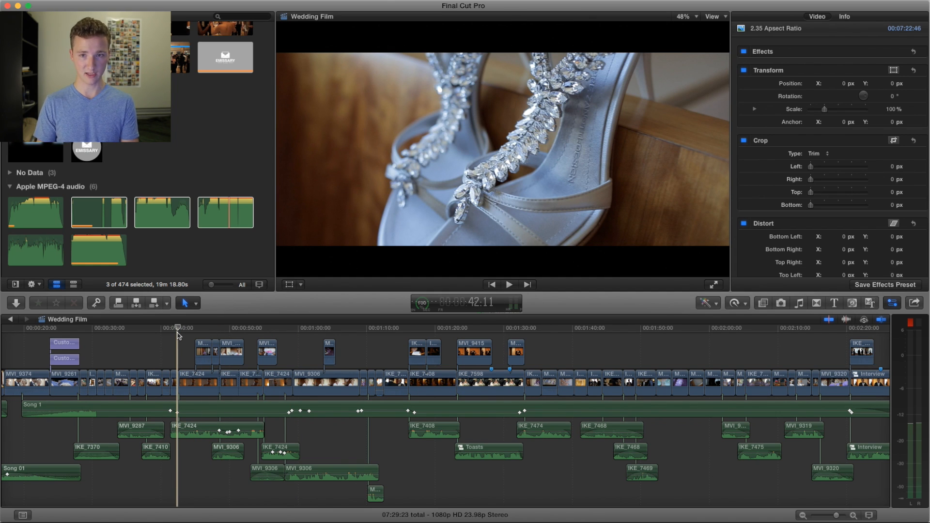
{"action": "key", "text": "space"}
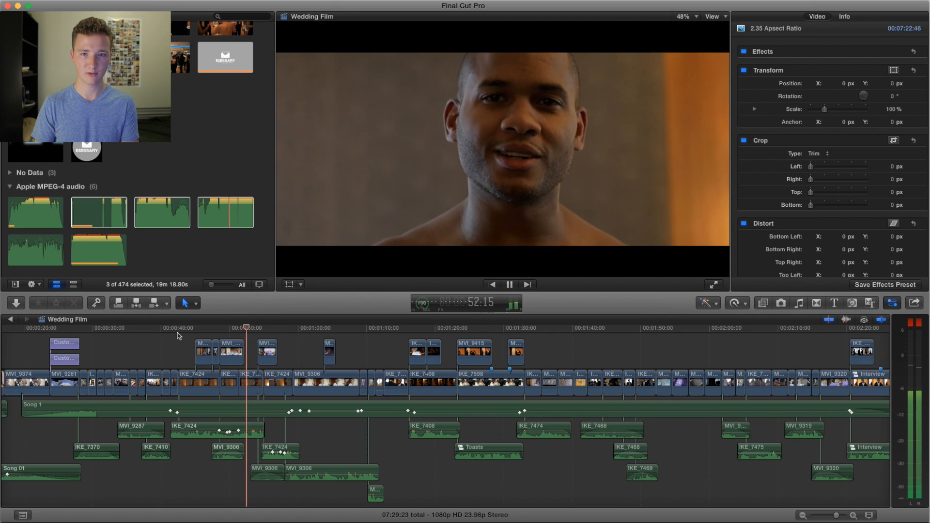
{"action": "key", "text": "space"}
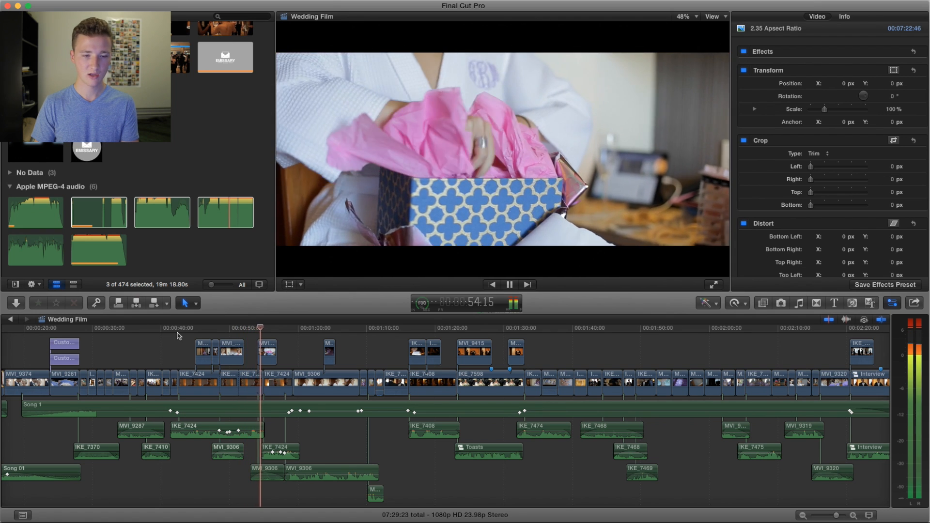
Step: Review the gift shots above audio clip IKE_7424, playing from the blue box at about 47 seconds to the bride
{"action": "left_click", "coordinate": [206, 431], "text": "alt"}
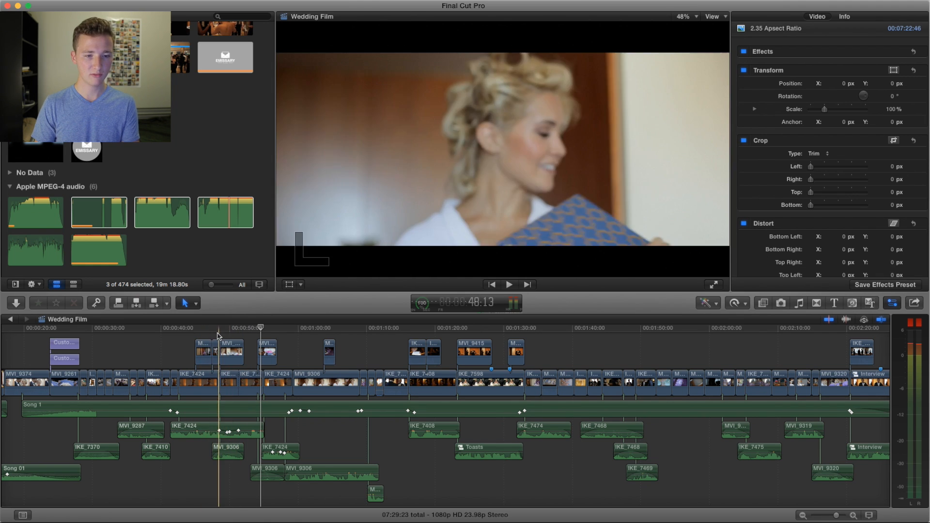
{"action": "left_click", "coordinate": [212, 329]}
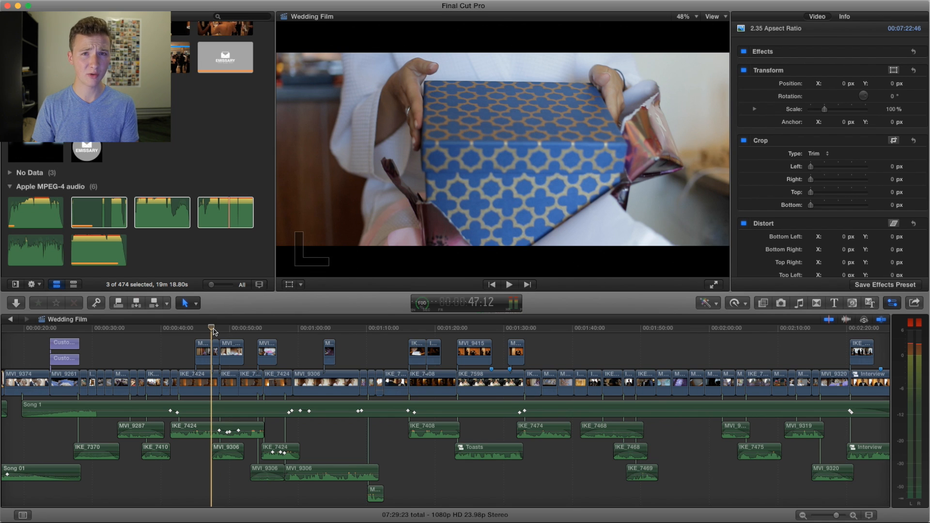
{"action": "key", "text": "space"}
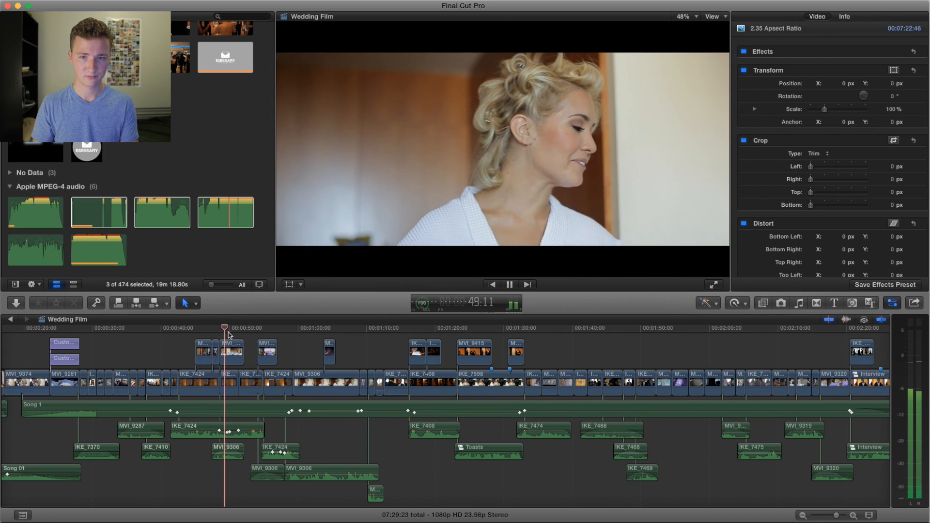
{"action": "key", "text": "space"}
Step: Play the bride's gift opening from about 50 seconds through to the watch close-up
{"action": "left_click", "coordinate": [227, 333]}
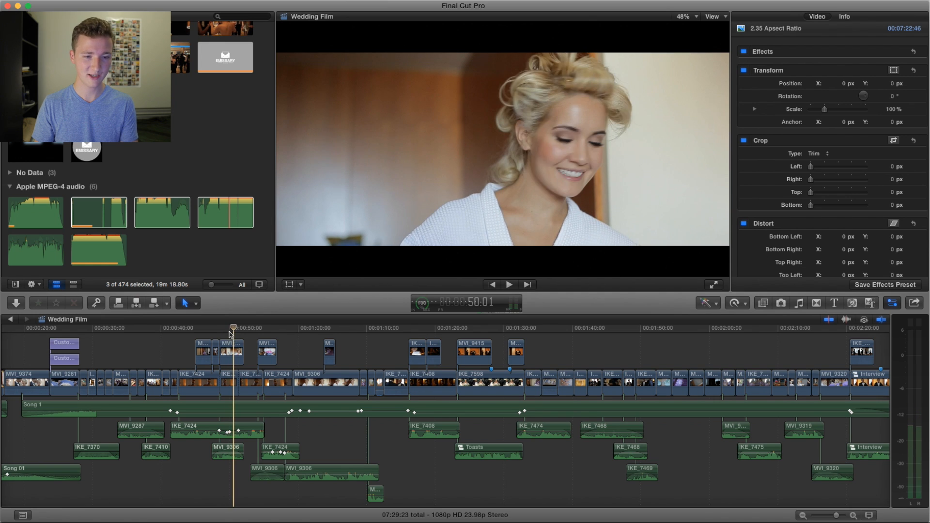
{"action": "key", "text": "space"}
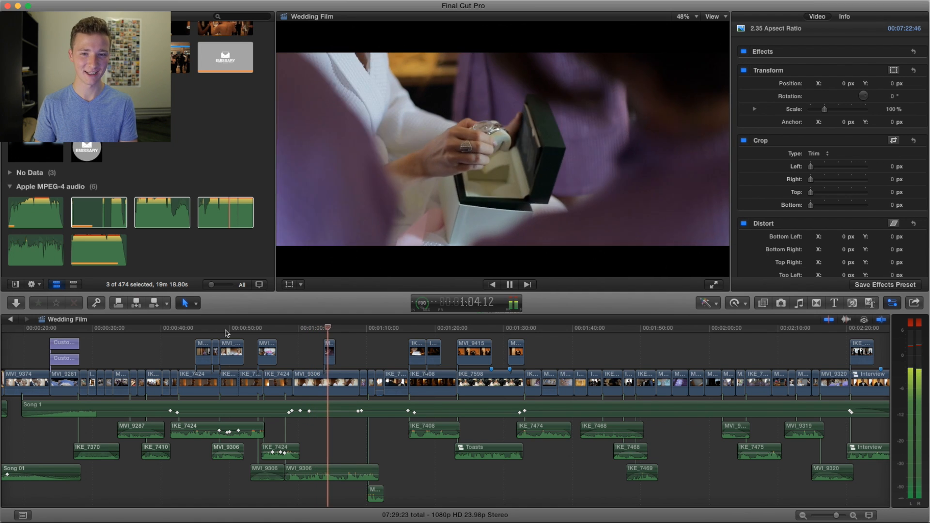
{"action": "key", "text": "space"}
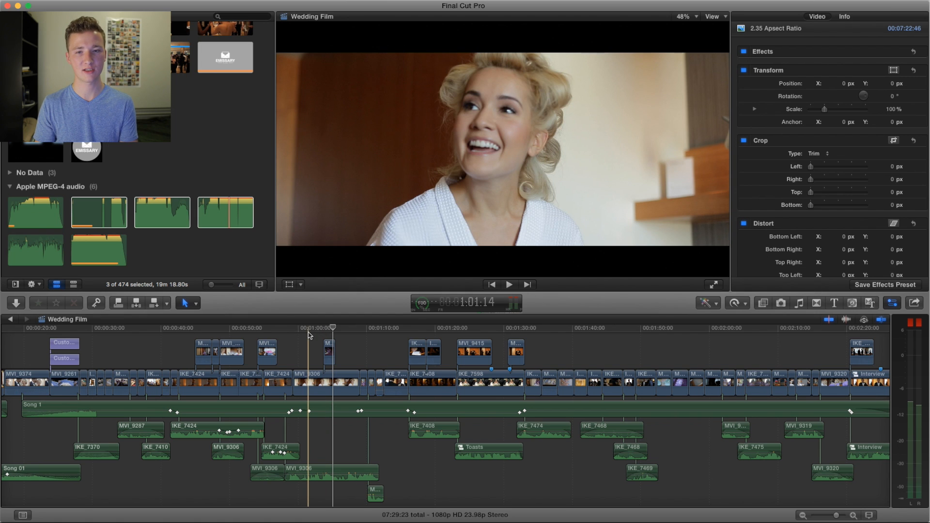
Step: Replay the bride's reaction from about 1:01 through to the shot with the bridesmaid beside her
{"action": "key", "text": "space"}
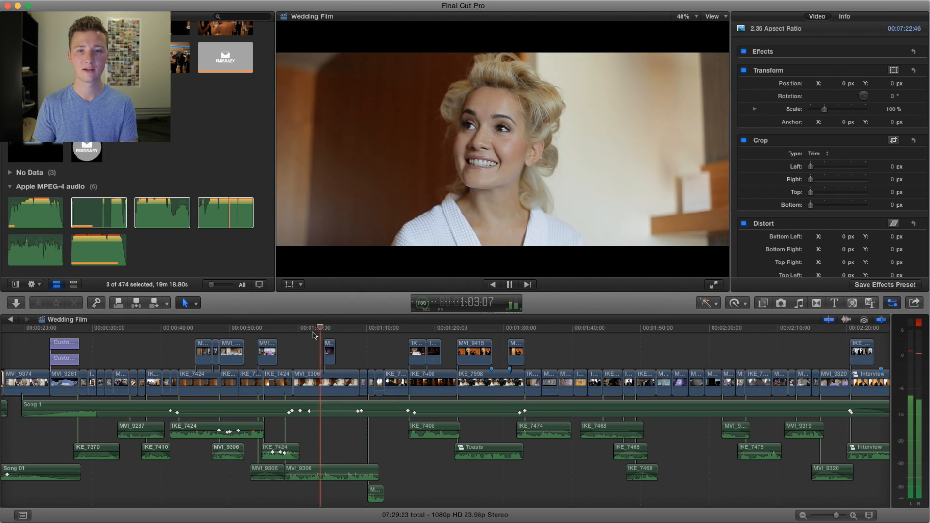
{"action": "key", "text": "space"}
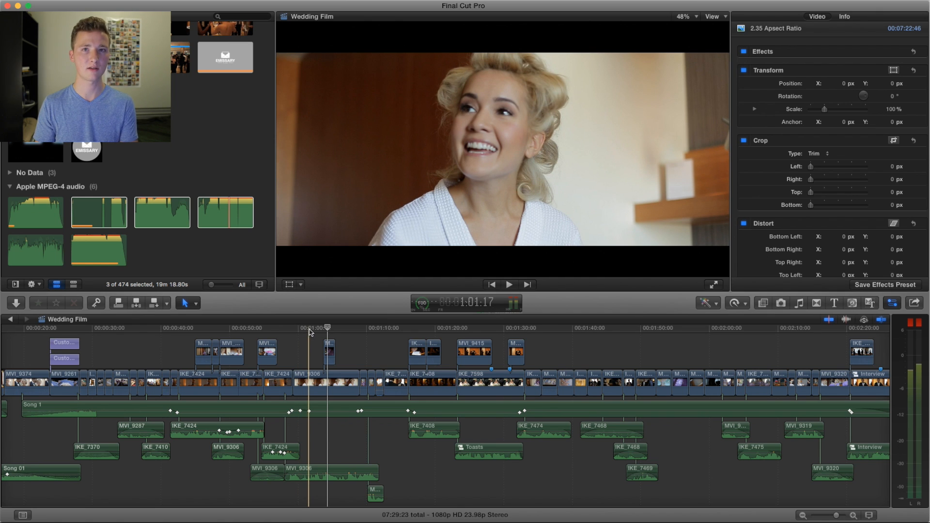
{"action": "key", "text": "space"}
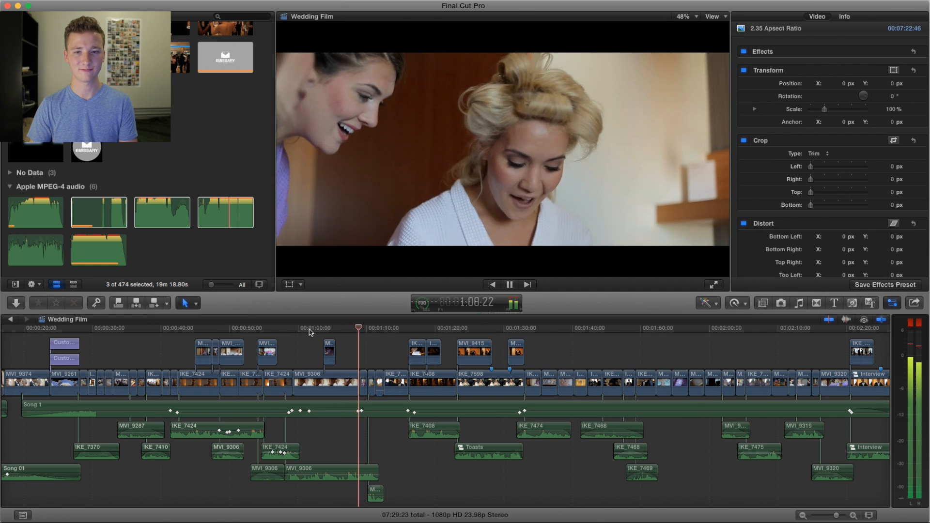
{"action": "key", "text": "space"}
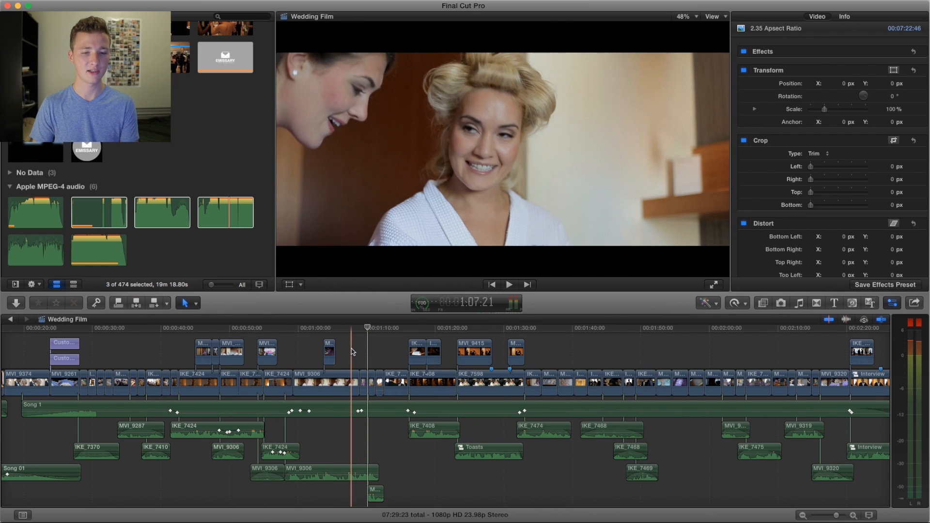
Step: Play from about 1:07 through the laughing bridesmaids and the notepad writing shot to the dimly lit men's scene
{"action": "key", "text": "space"}
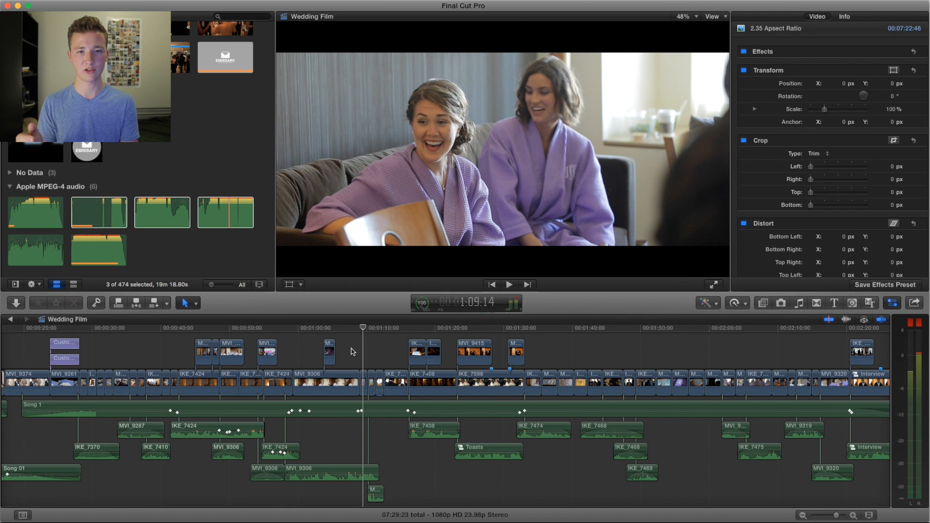
{"action": "key", "text": "space"}
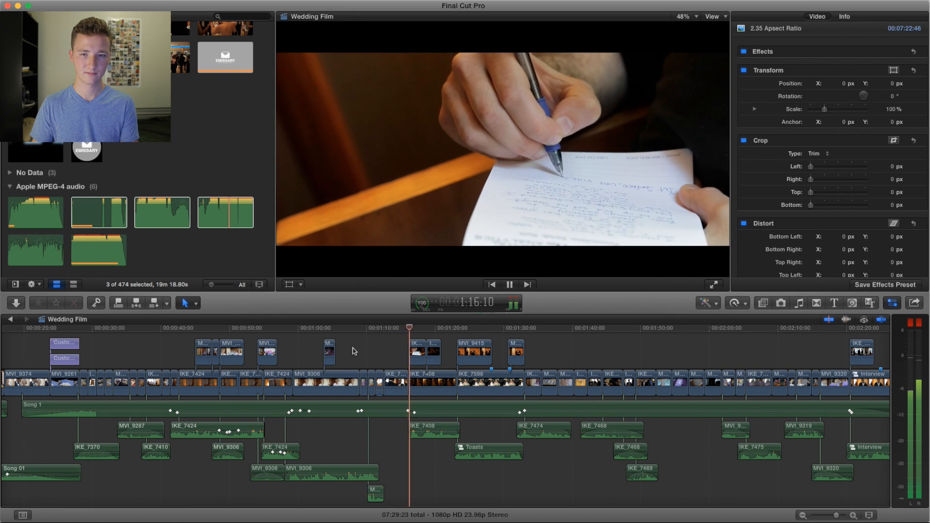
{"action": "scroll", "coordinate": [354, 351], "scroll_direction": "right", "scroll_amount": 10}
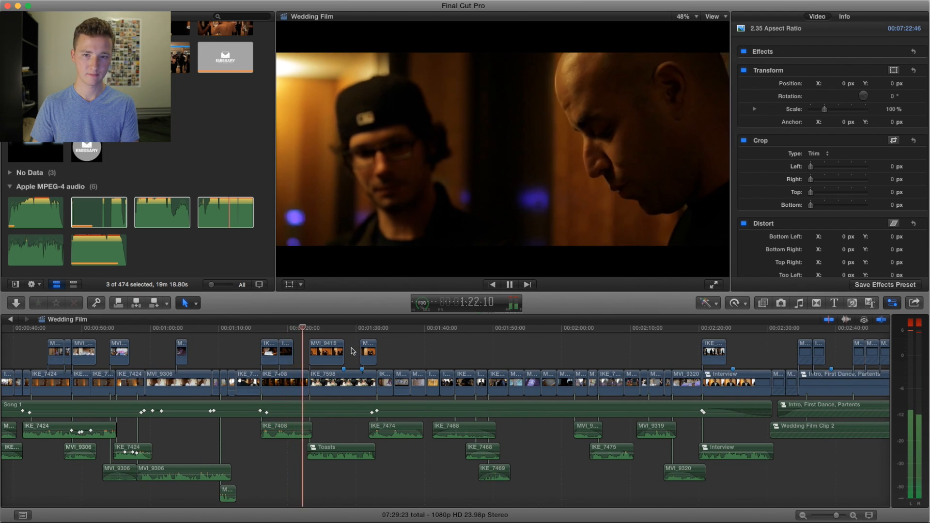
{"action": "key", "text": "space"}
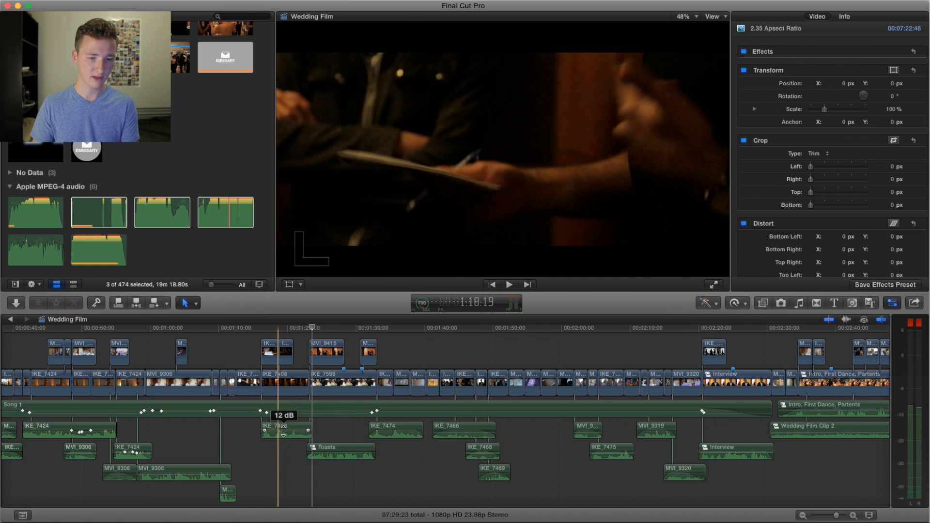
Step: Lower the volume of audio clip IKE_7408 and play the notepad scene from about 1:14 to compare the sound
{"action": "left_click", "coordinate": [285, 433]}
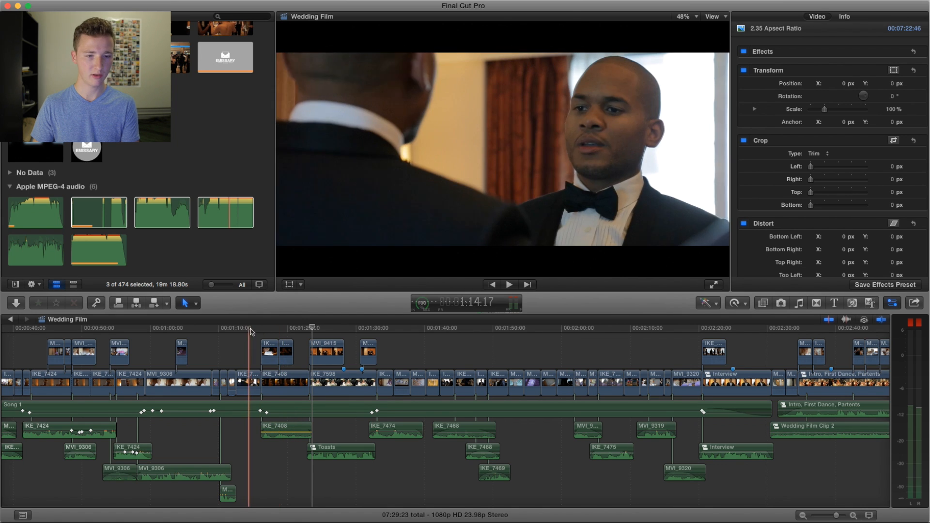
{"action": "key", "text": "space"}
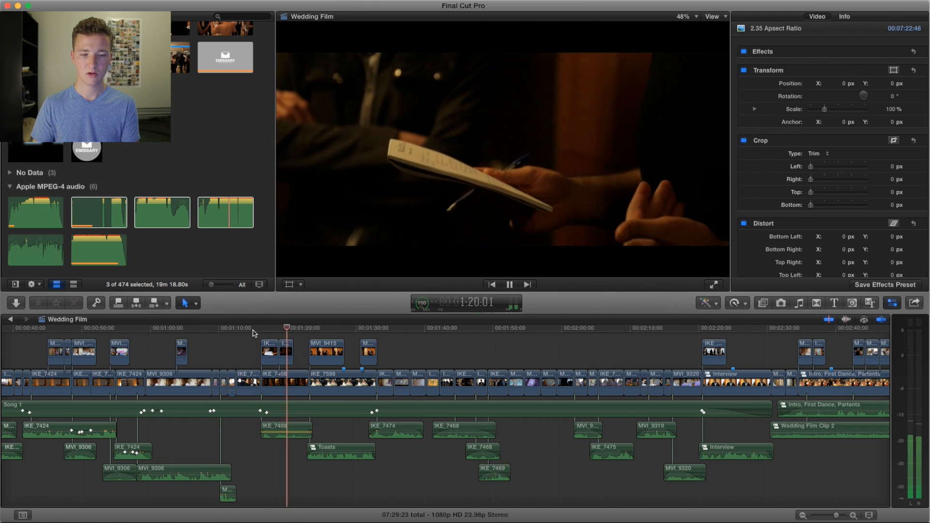
{"action": "key", "text": "space"}
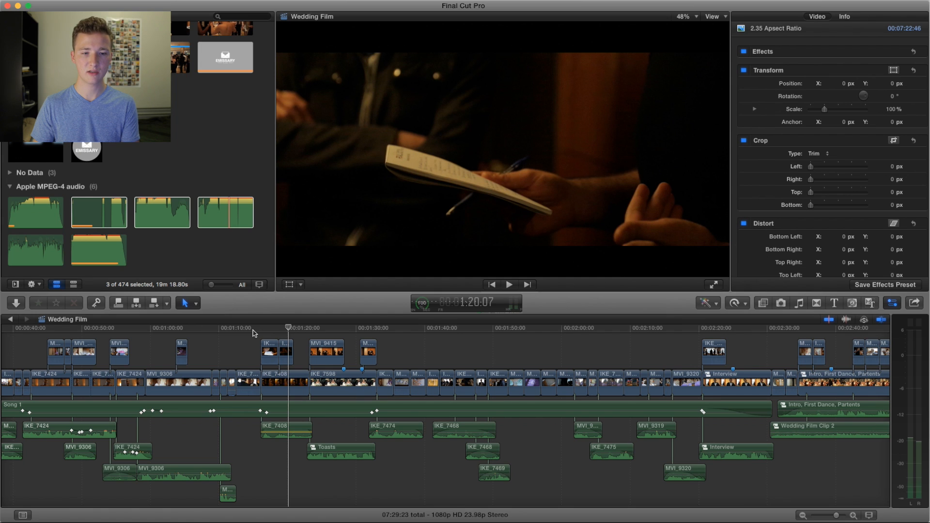
{"action": "key", "text": "space"}
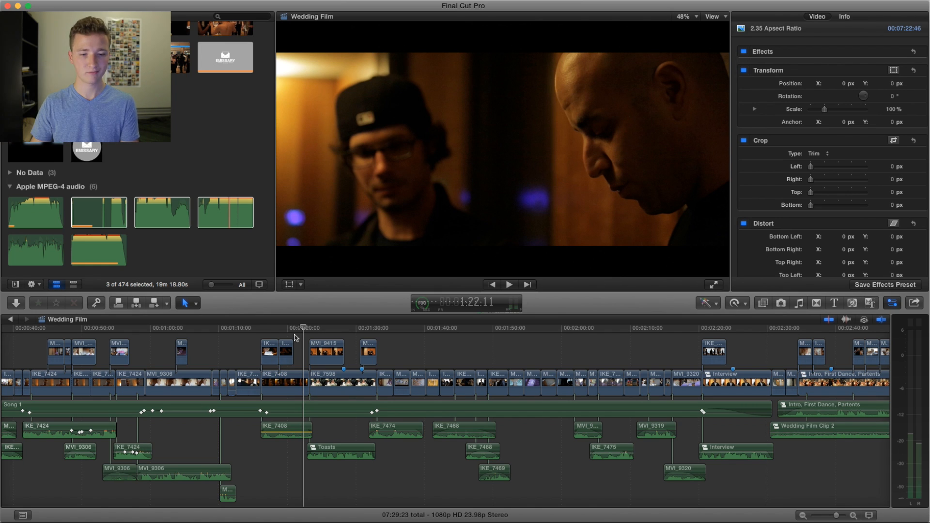
Step: Restore the volume of audio clip IKE_7408 and return the playhead to the notepad writing shot at about 1:16
{"action": "key", "text": "space"}
{"action": "key", "text": "space"}
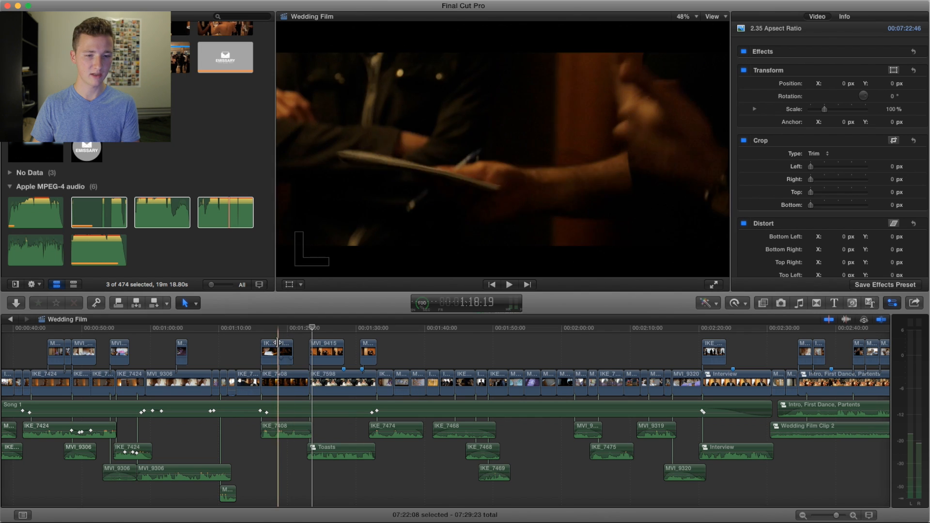
{"action": "left_click", "coordinate": [264, 333]}
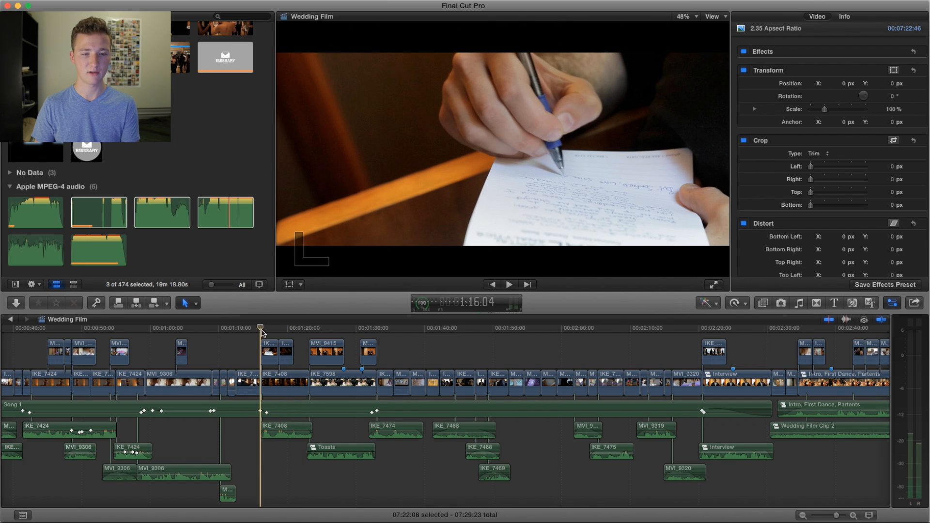
Step: Play from the notepad writing shot at about 1:16 into the toast speech and replay the transition from about 1:22
{"action": "key", "text": "space"}
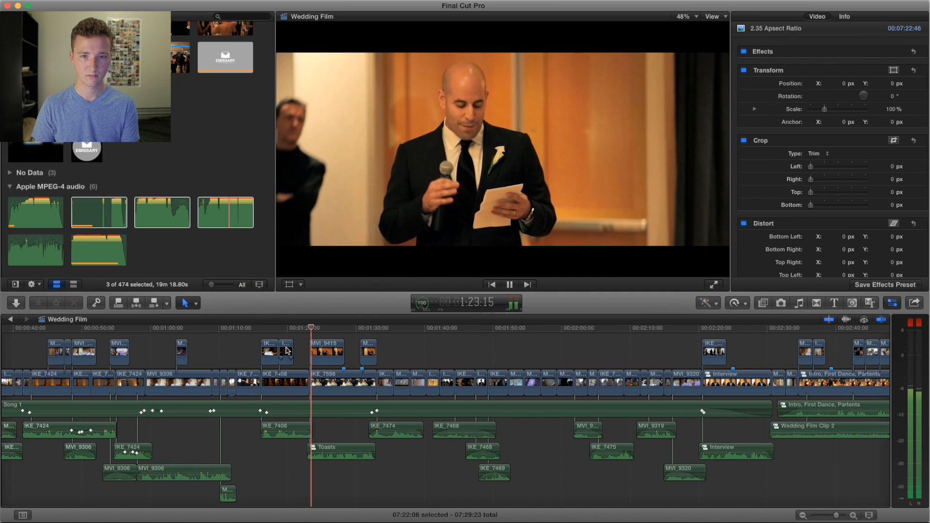
{"action": "key", "text": "space"}
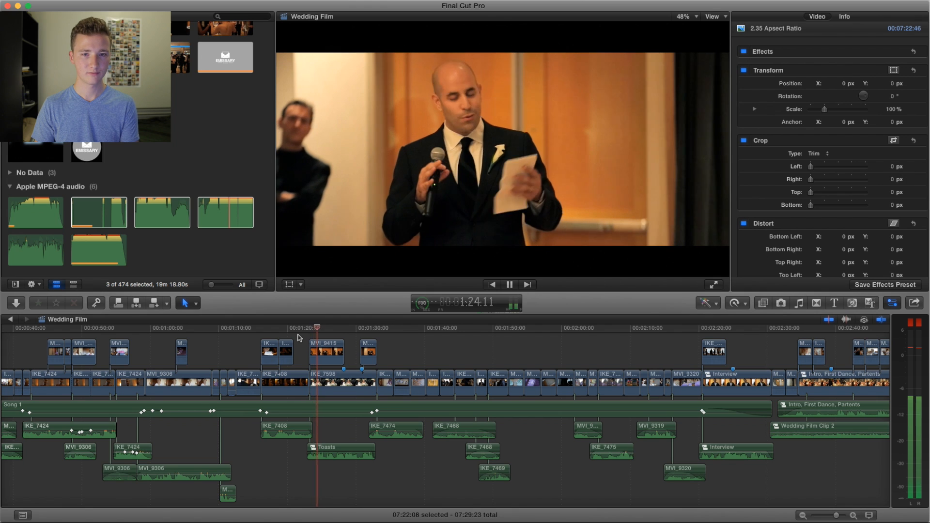
{"action": "key", "text": "space"}
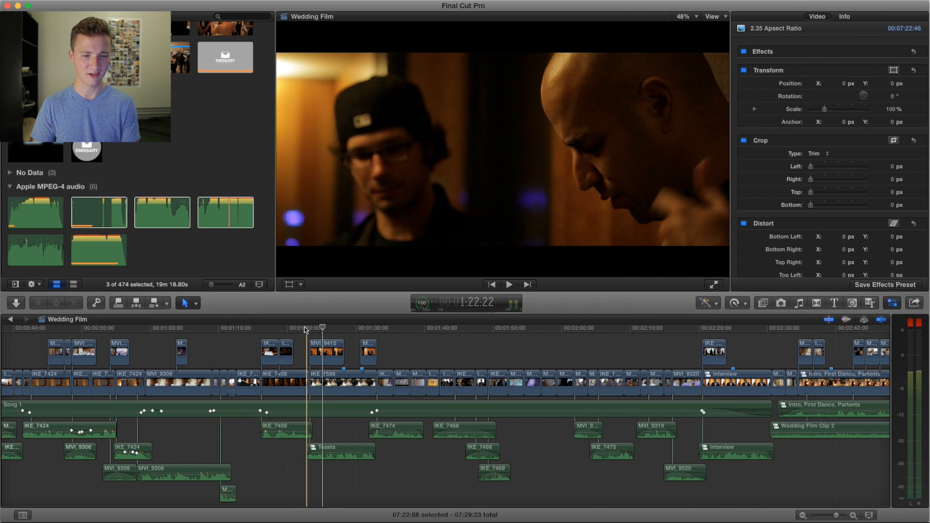
{"action": "key", "text": "space"}
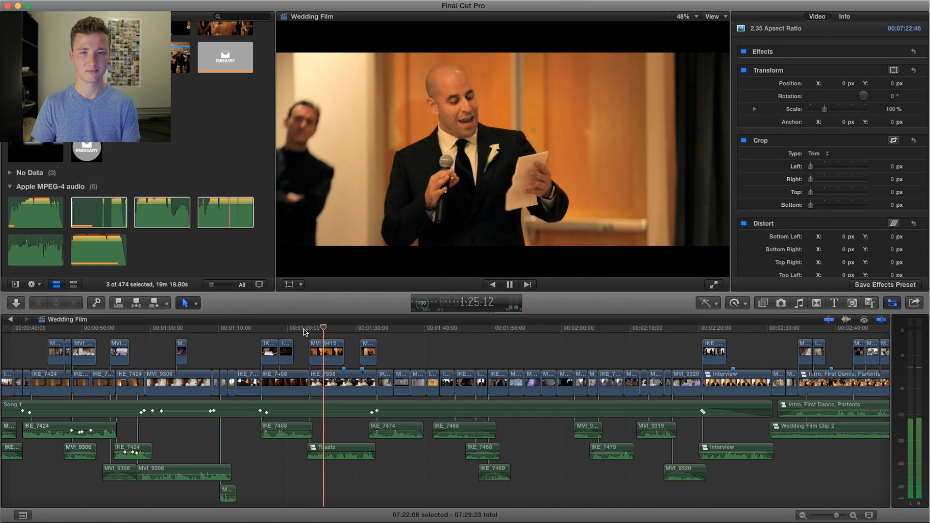
{"action": "key", "text": "space"}
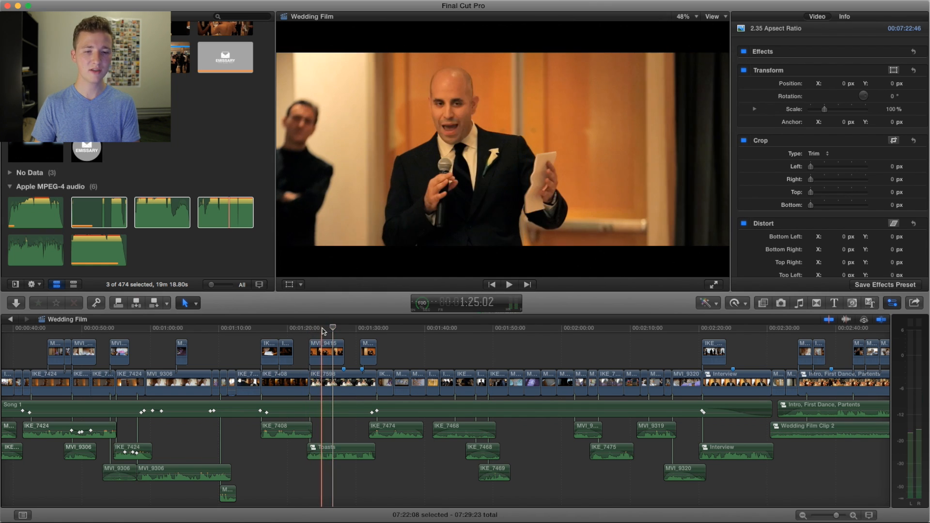
Step: Park on the toast shot at 1:25 and toggle Color Correction 1 on clip MVI_9415 to compare the footage with and without it
{"action": "left_click", "coordinate": [324, 331]}
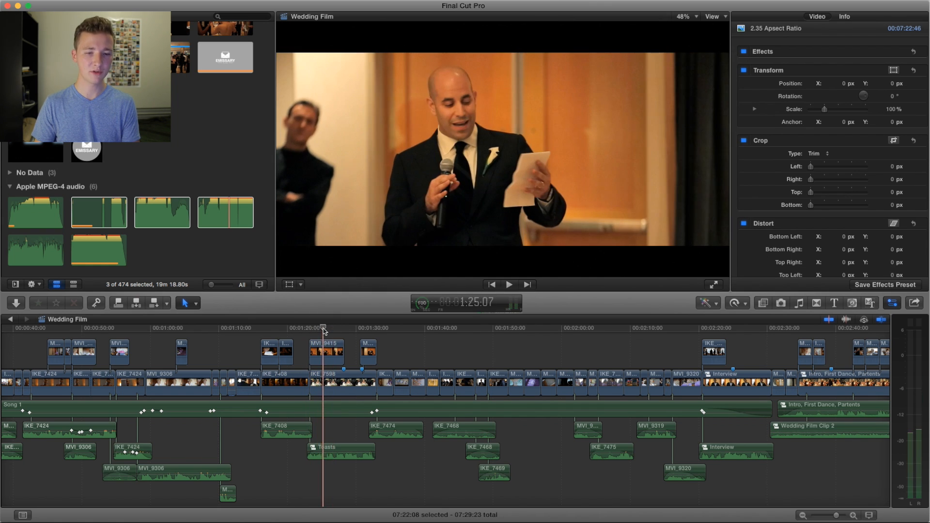
{"action": "left_click", "coordinate": [325, 350]}
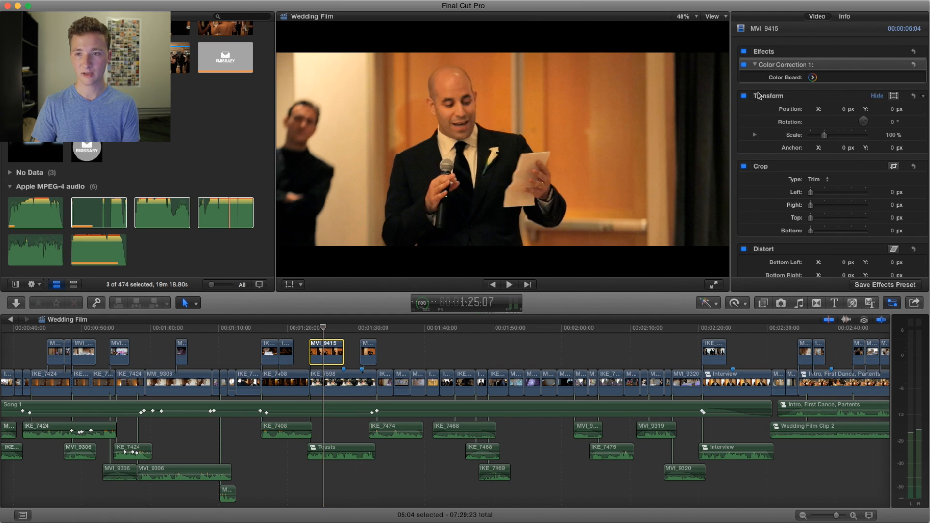
{"action": "left_click", "coordinate": [743, 65]}
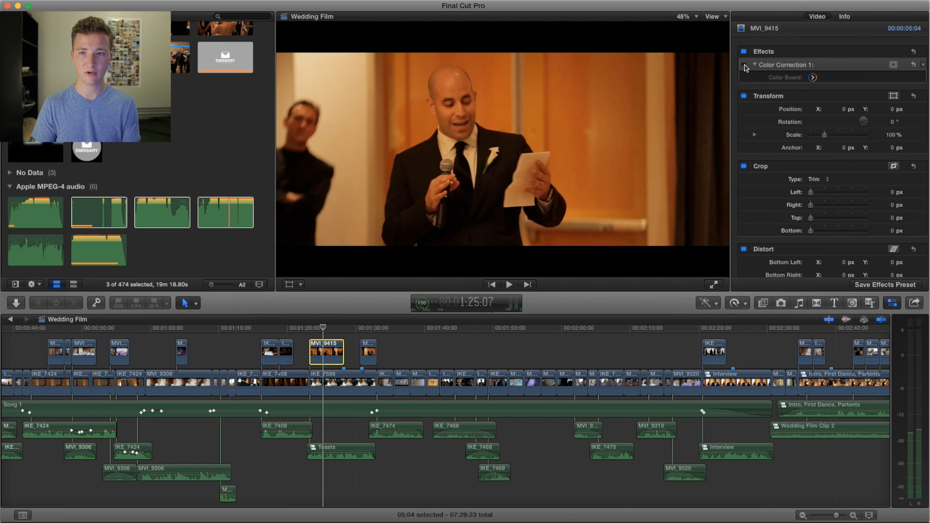
{"action": "left_click", "coordinate": [744, 65]}
{"action": "left_click", "coordinate": [743, 65]}
{"action": "left_click", "coordinate": [744, 65]}
{"action": "left_click", "coordinate": [743, 65]}
{"action": "left_click", "coordinate": [744, 65]}
{"action": "left_click", "coordinate": [743, 65]}
{"action": "left_click", "coordinate": [743, 64]}
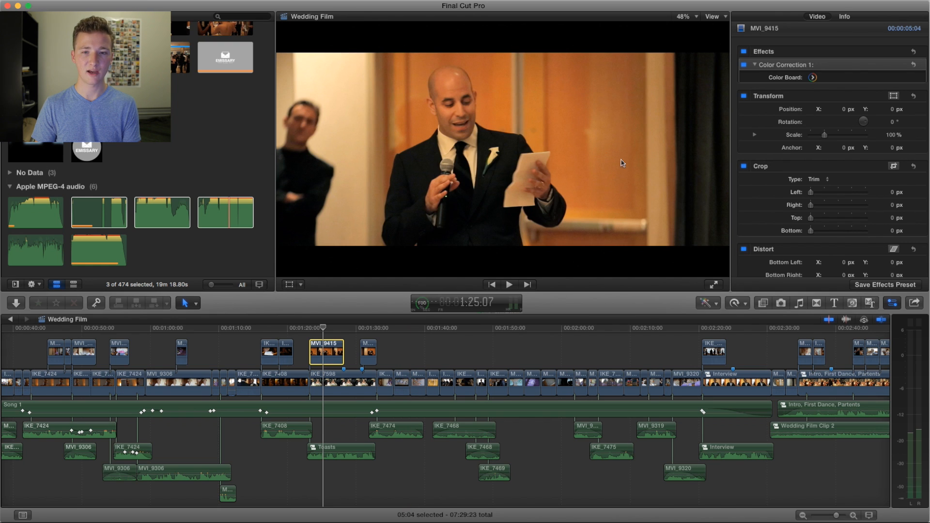
Step: Play the toast speech on from about 1:25 and return the playhead to the speaker at about 1:26
{"action": "key", "text": "space"}
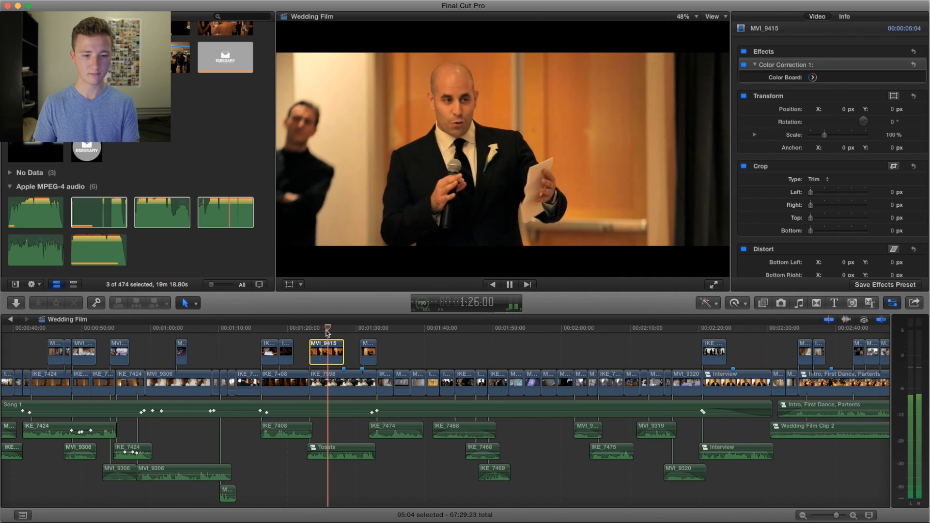
{"action": "scroll", "coordinate": [329, 336], "scroll_direction": "right", "scroll_amount": 3}
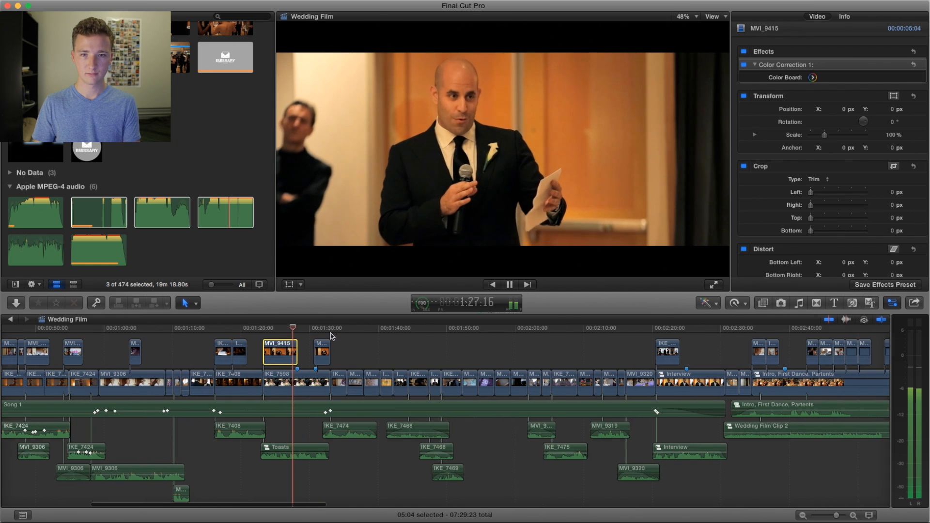
{"action": "key", "text": "space"}
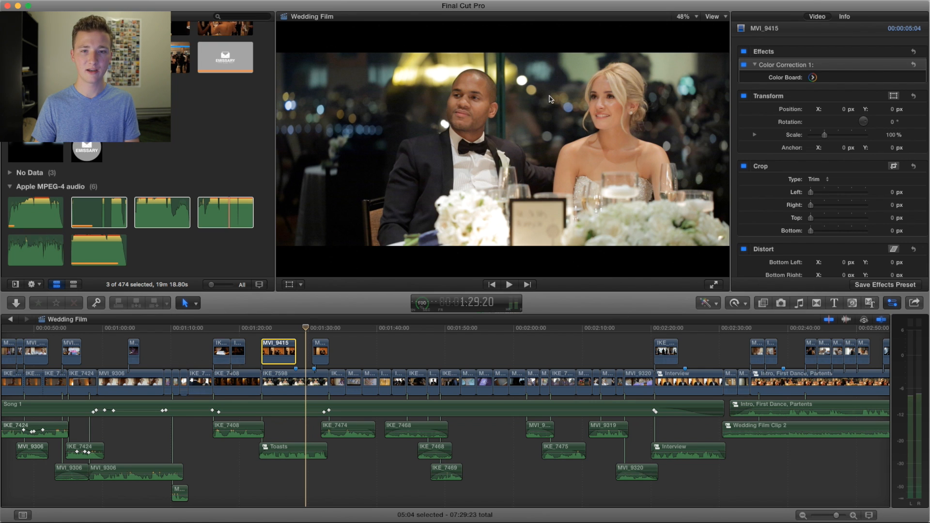
{"action": "left_click", "coordinate": [285, 331]}
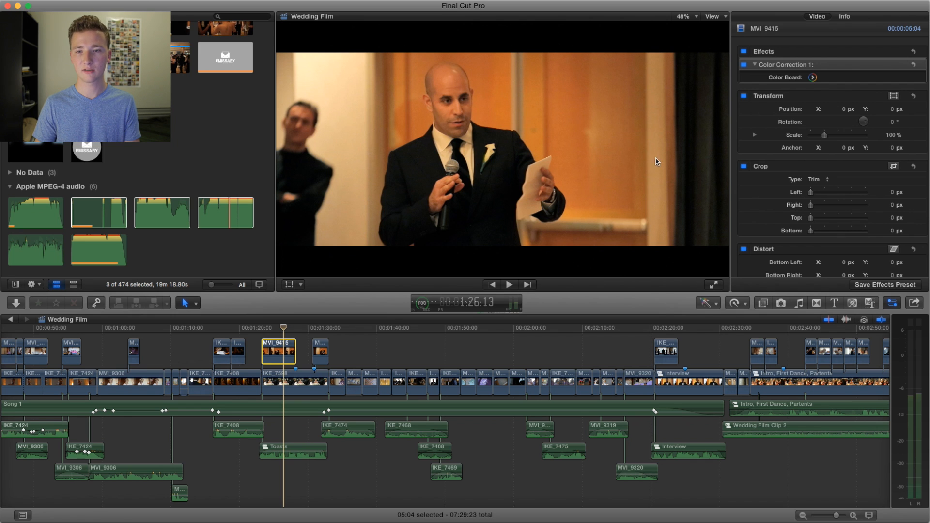
Step: Play from about 1:29 through the instant photo shots, replaying them from 1:35 to the groomsmen's gift scene at about 1:44
{"action": "left_click", "coordinate": [304, 330]}
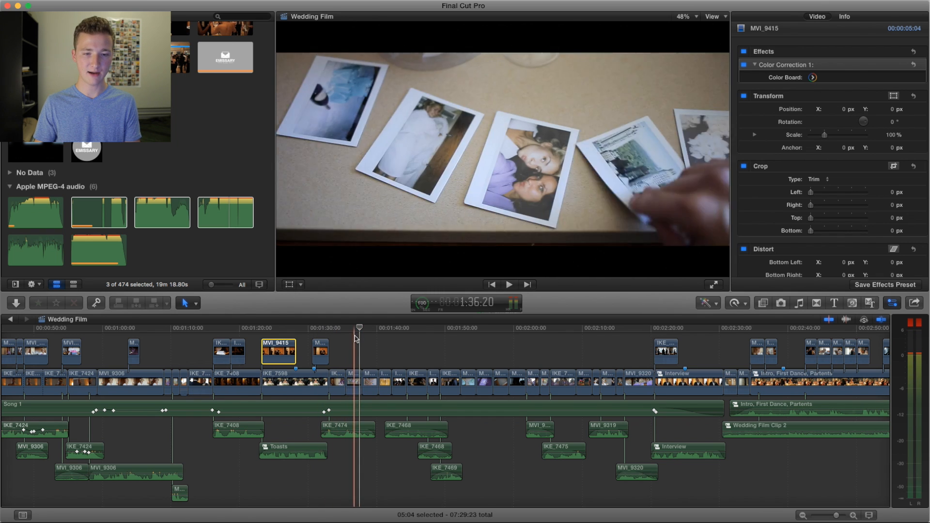
{"action": "key", "text": "space"}
{"action": "key", "text": "space"}
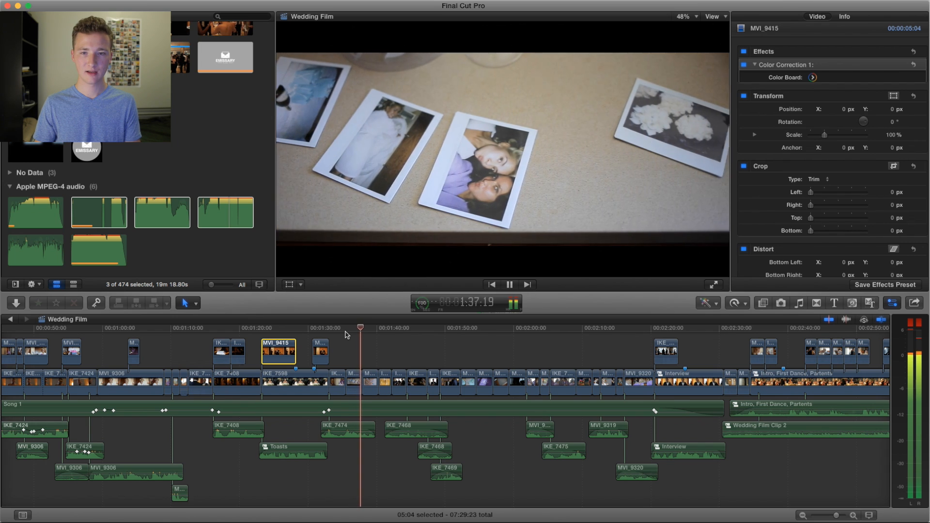
{"action": "key", "text": "space"}
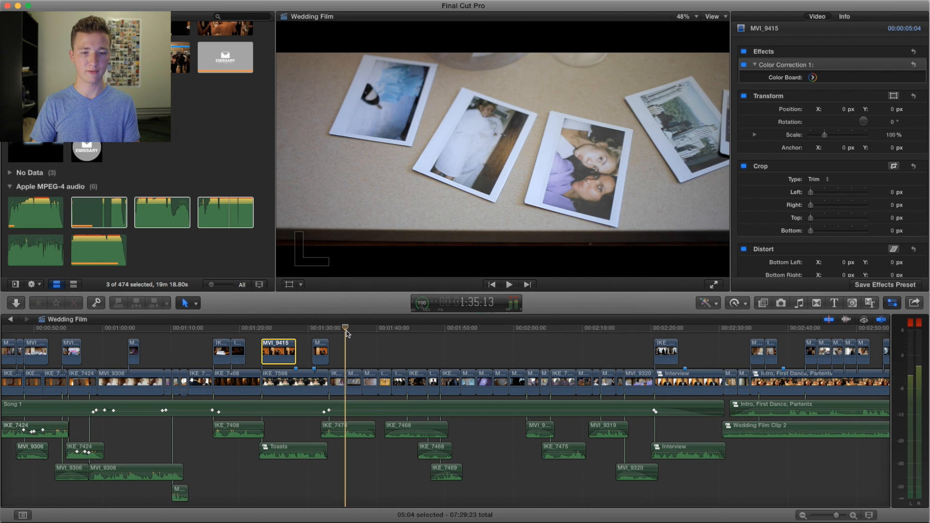
{"action": "key", "text": "space"}
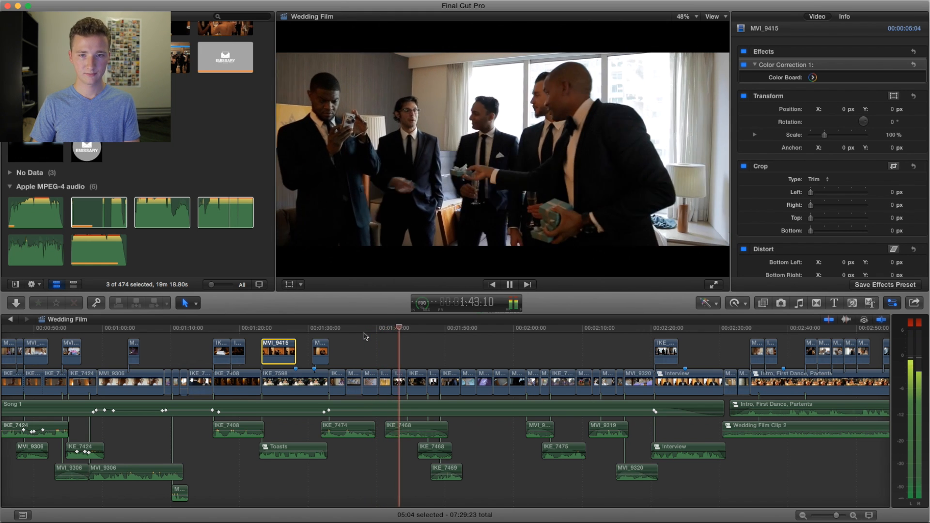
{"action": "key", "text": "space"}
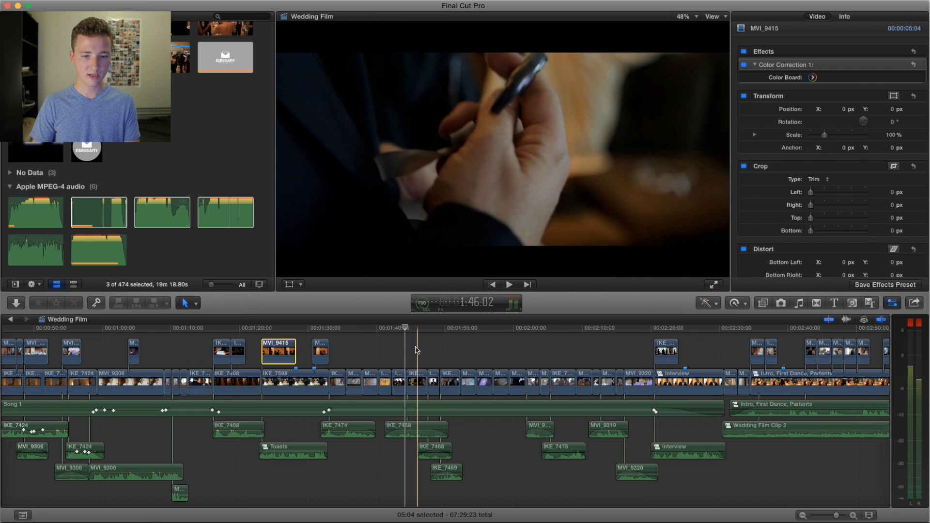
Step: Replay the cut from the groomsmen's gift scene to the hands close-up between about 1:43 and 1:48
{"action": "scroll", "coordinate": [416, 350], "scroll_direction": "right", "scroll_amount": 5}
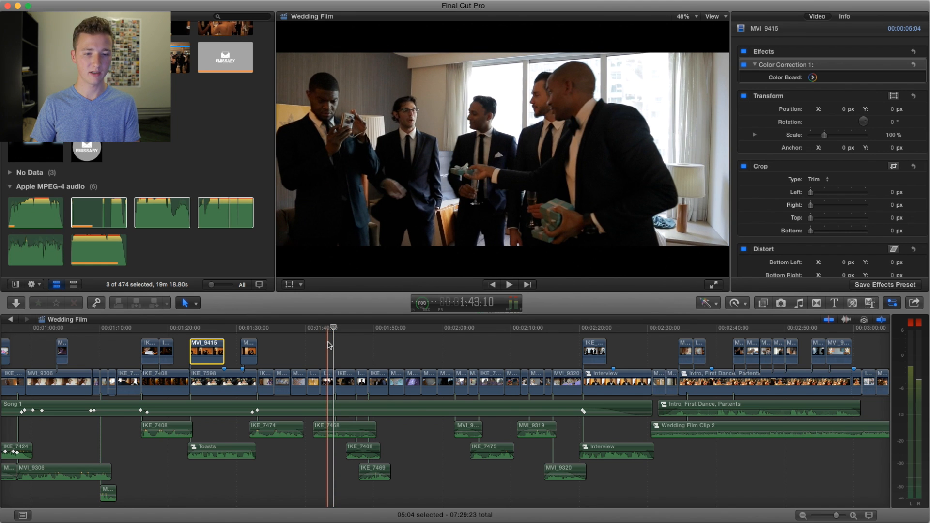
{"action": "key", "text": "space"}
{"action": "key", "text": "space"}
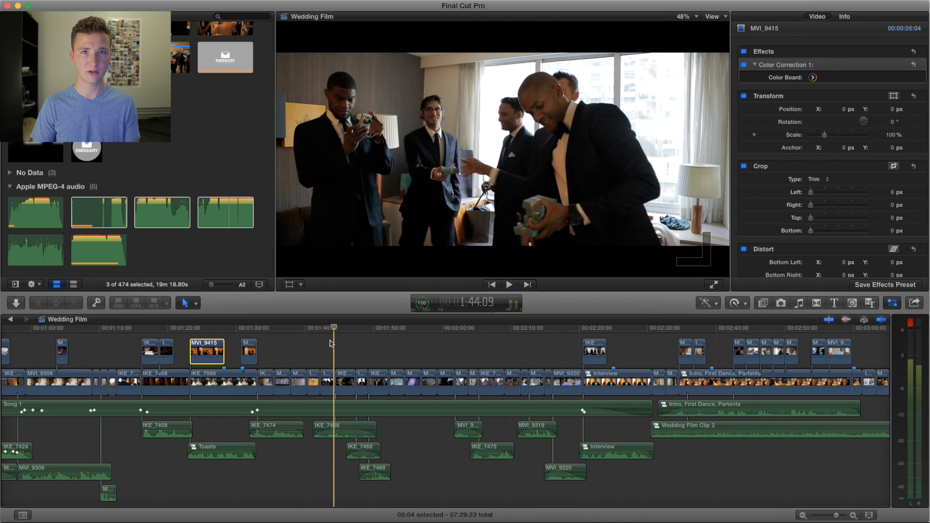
{"action": "key", "text": "space"}
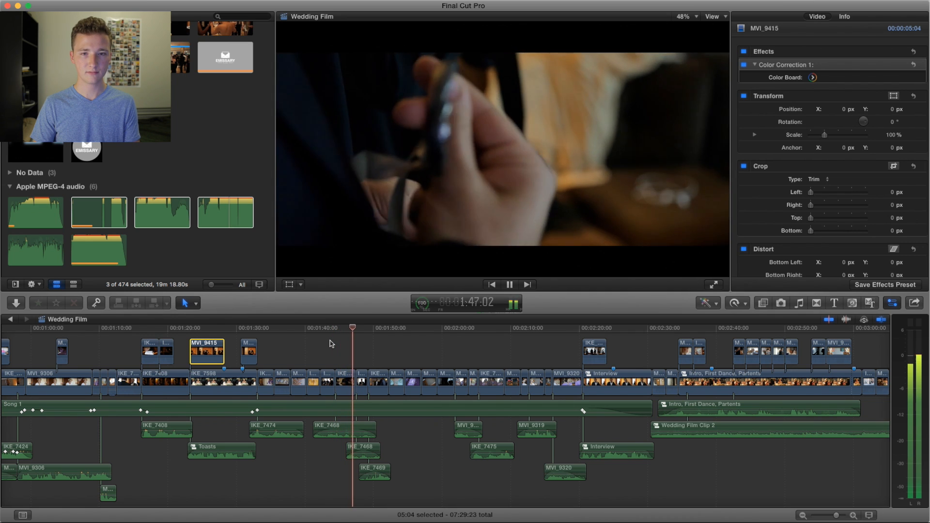
{"action": "key", "text": "space"}
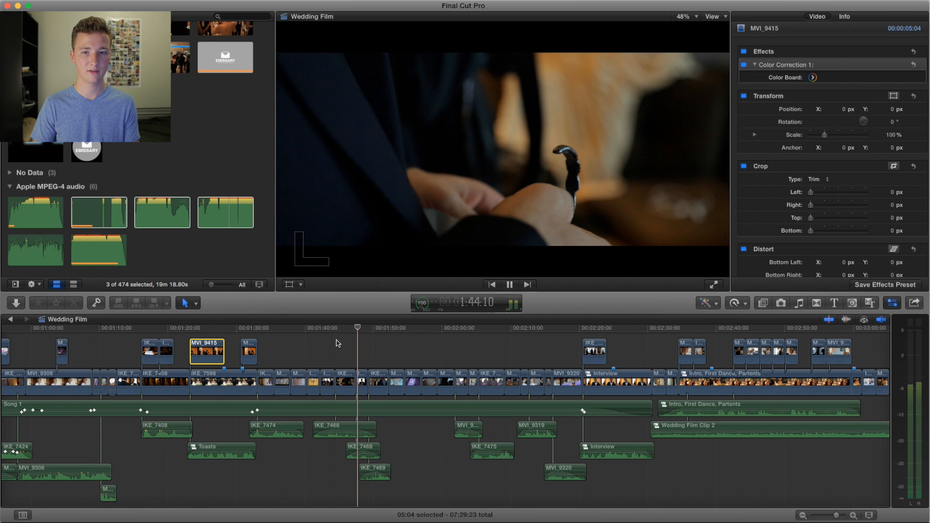
{"action": "key", "text": "space"}
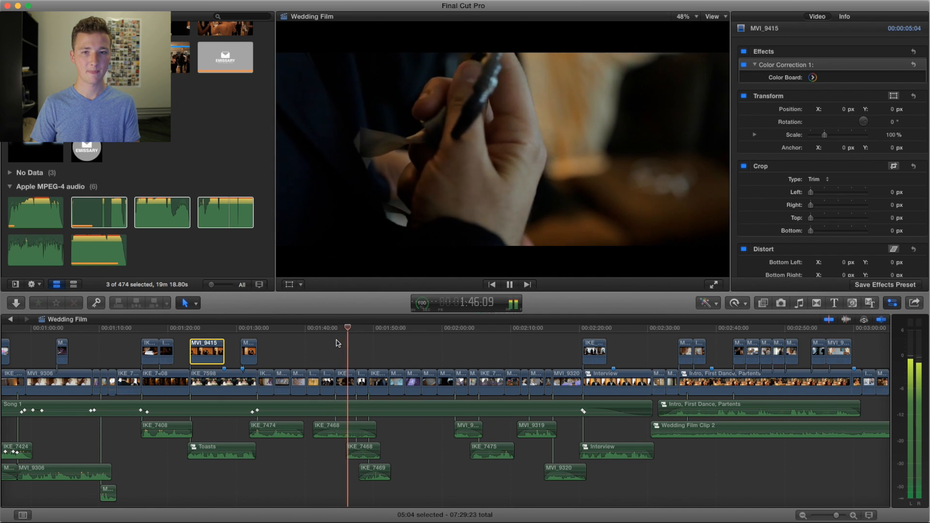
{"action": "key", "text": "space"}
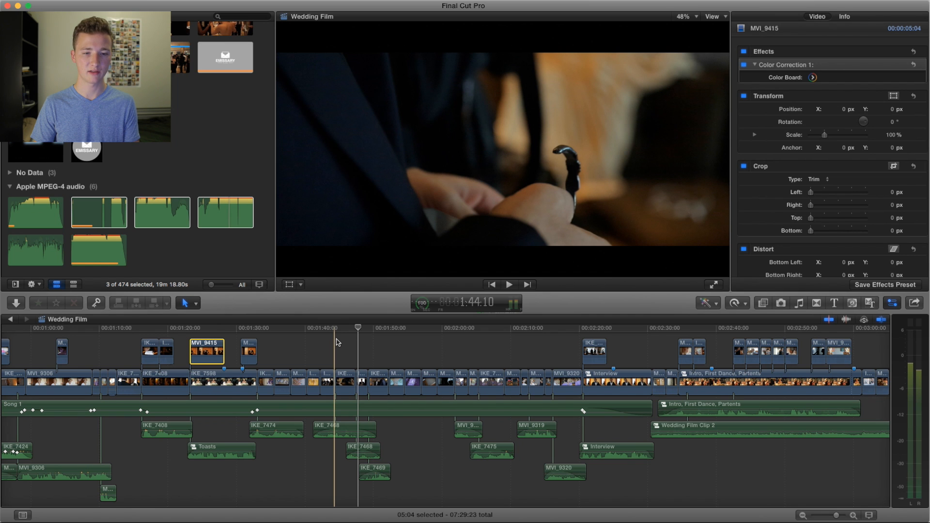
Step: Play from about 1:44 through the Tiffany & Co. bracelet shot to the hairdressing silhouette at about 2:01
{"action": "key", "text": "space"}
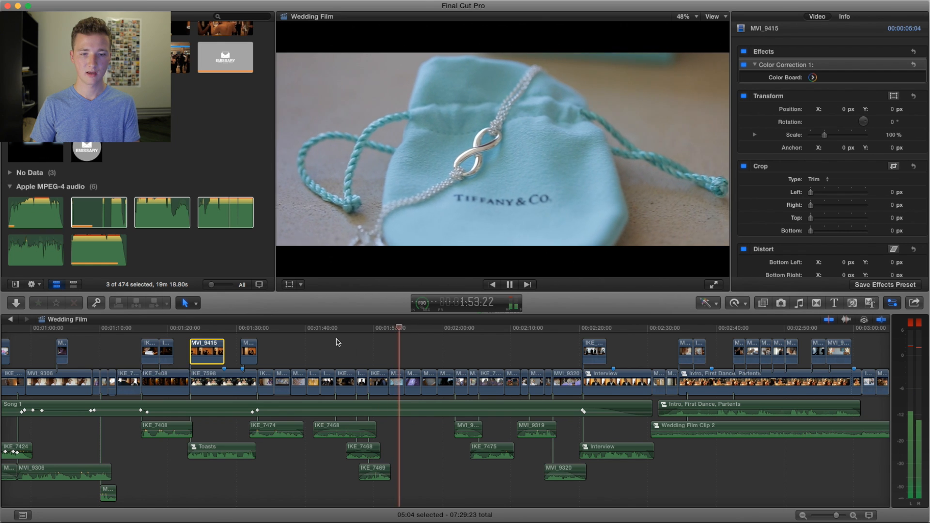
{"action": "key", "text": "space"}
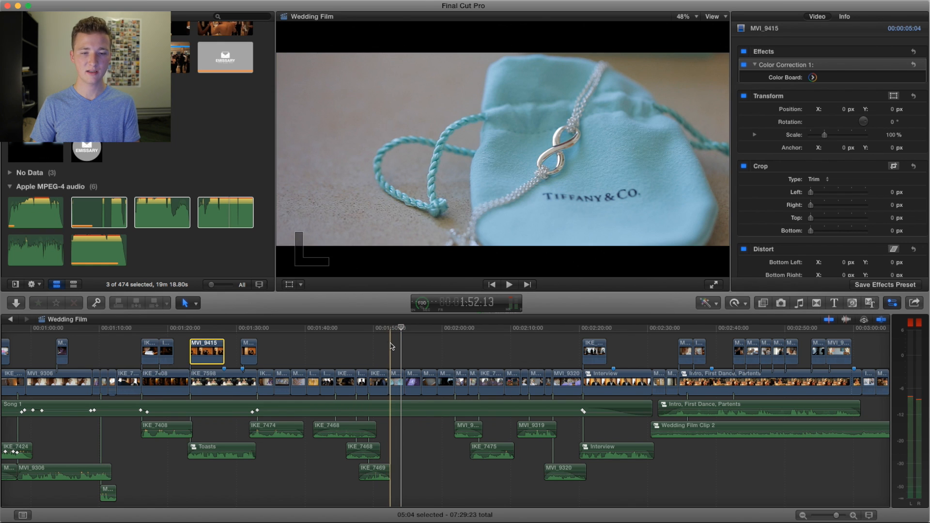
{"action": "scroll", "coordinate": [290, 345], "scroll_direction": "right", "scroll_amount": 5}
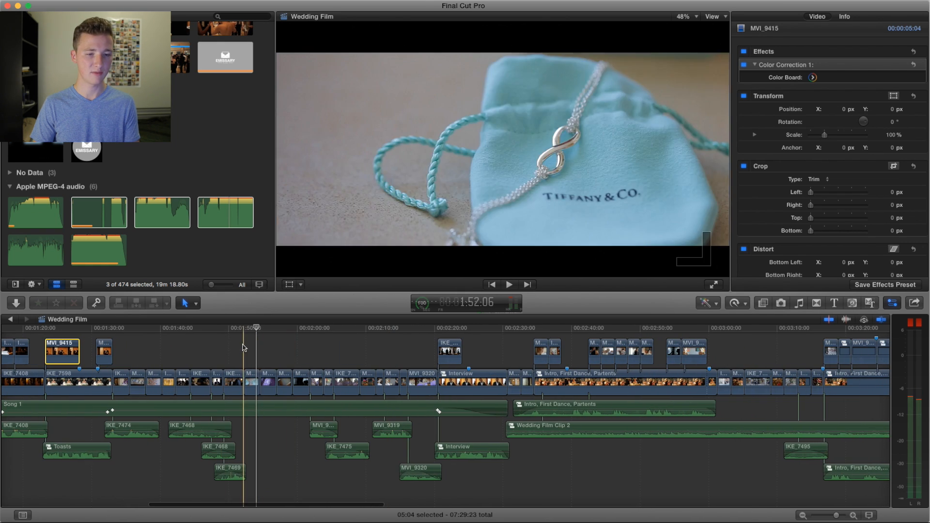
{"action": "key", "text": "space"}
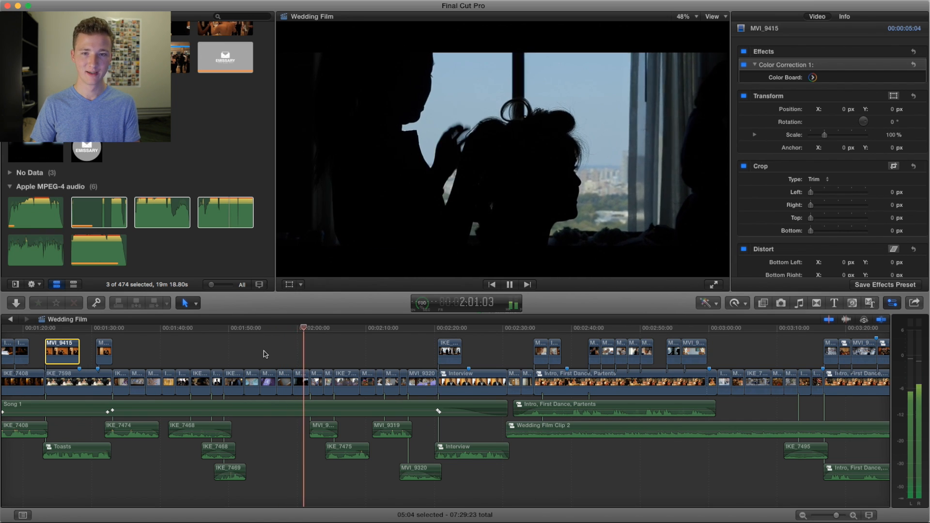
{"action": "key", "text": "space"}
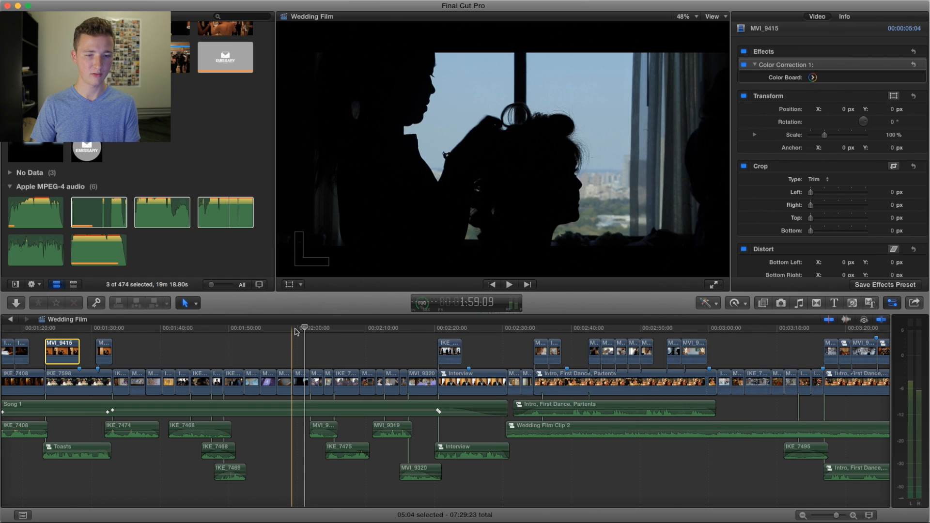
Step: Play from the hairdressing silhouette at about 1:59 through the bridesmaids reading their cards to the candy bag shot near 2:10
{"action": "key", "text": "space"}
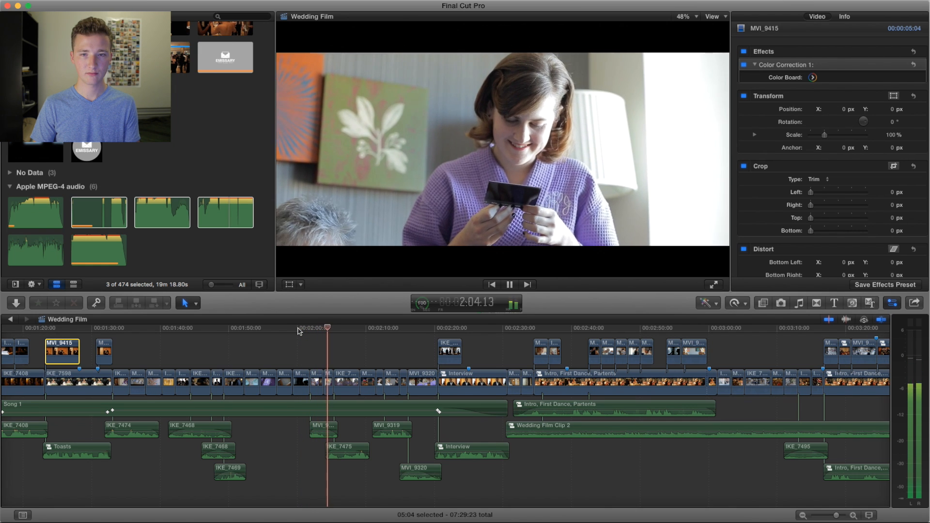
{"action": "key", "text": "space"}
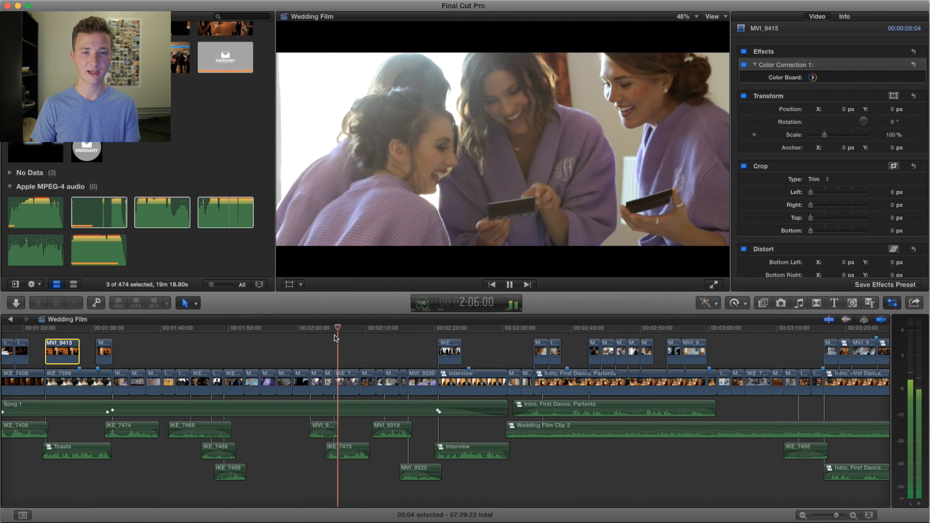
{"action": "key", "text": "space"}
{"action": "key", "text": "space"}
{"action": "key", "text": "space"}
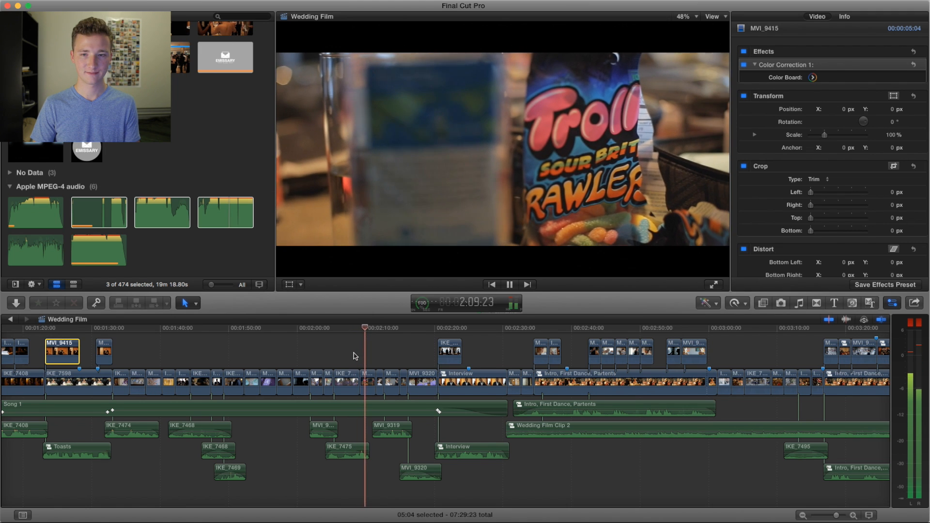
Step: Play on from the candy bag shot at about 2:10 to the hugging women just before the Interview clip, around 2:19
{"action": "scroll", "coordinate": [354, 356], "scroll_direction": "right", "scroll_amount": 1}
{"action": "key", "text": "space"}
{"action": "key", "text": "space"}
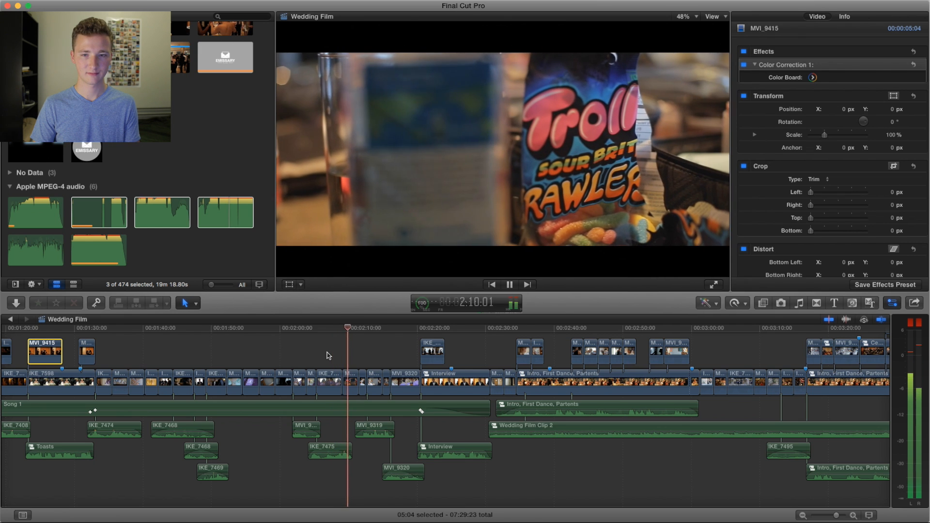
{"action": "scroll", "coordinate": [331, 356], "scroll_direction": "right", "scroll_amount": 2}
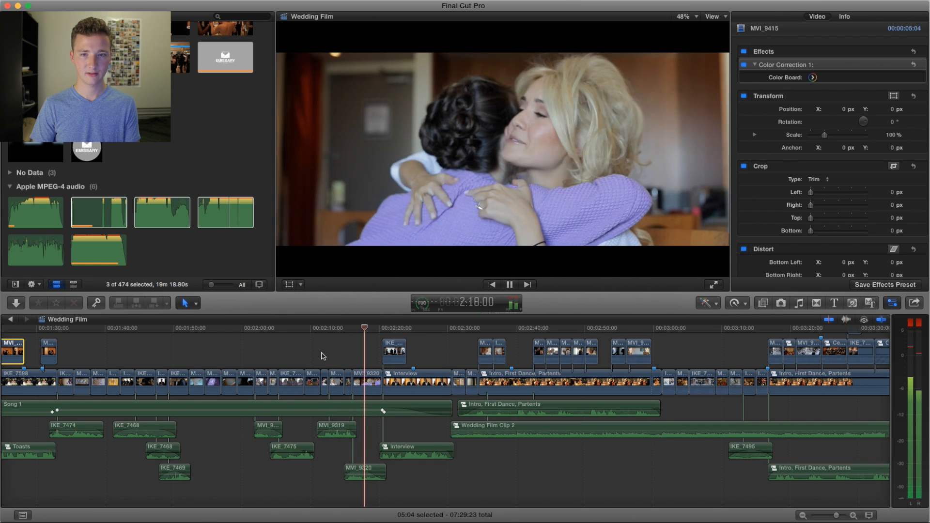
{"action": "key", "text": "space"}
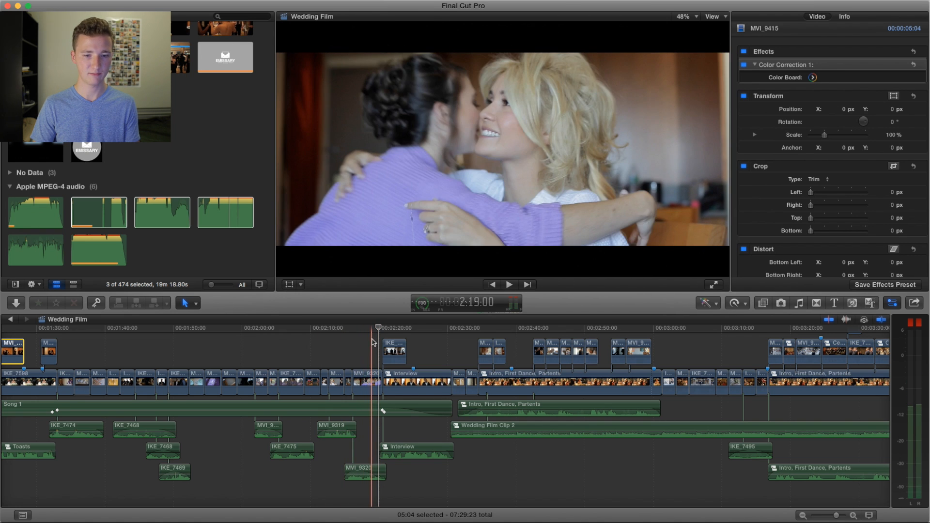
Step: Play on from the hugging women at about 2:19 into the groomsmen at the window and cue the playhead at about 2:22
{"action": "key", "text": "space"}
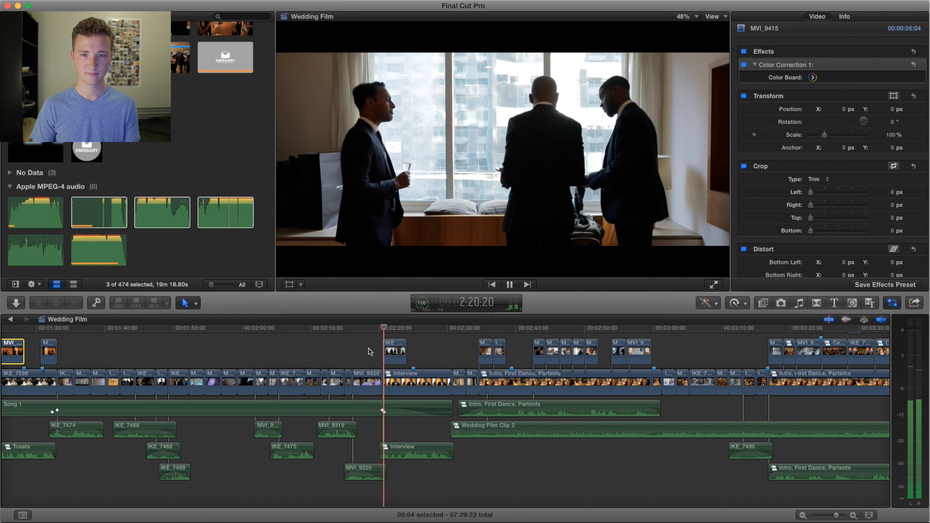
{"action": "scroll", "coordinate": [370, 352], "scroll_direction": "right", "scroll_amount": 3}
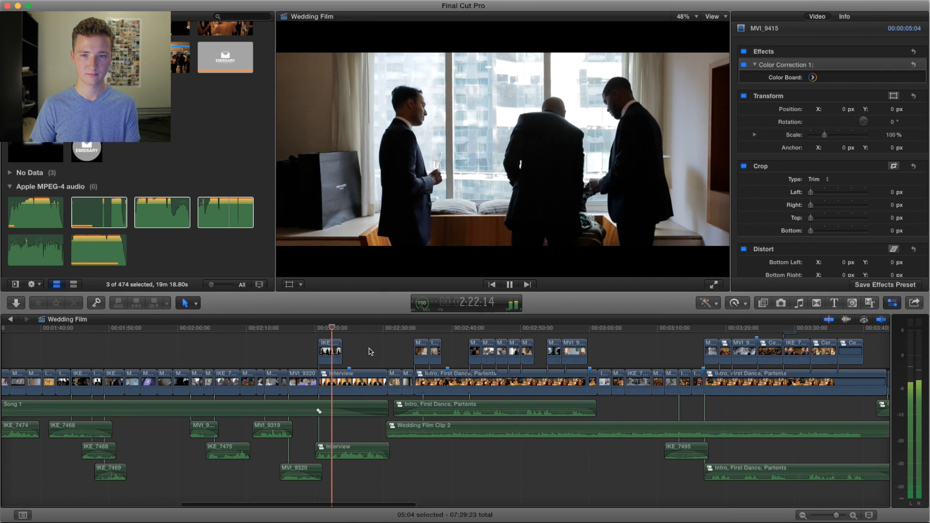
{"action": "key", "text": "space"}
{"action": "left_click", "coordinate": [329, 329]}
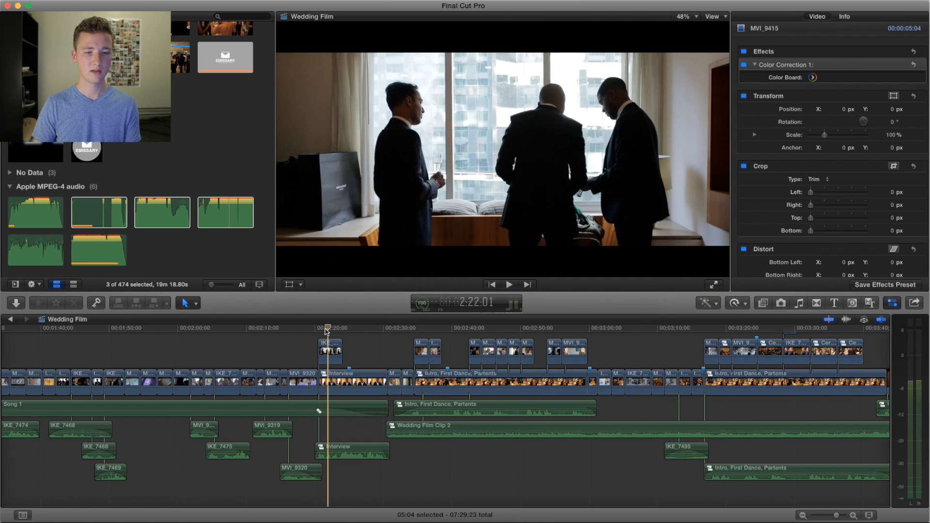
Step: Play from the groomsmen at the window at about 2:22 through the groom's smiling portrait to the lip makeup close-up near 2:35
{"action": "key", "text": "space"}
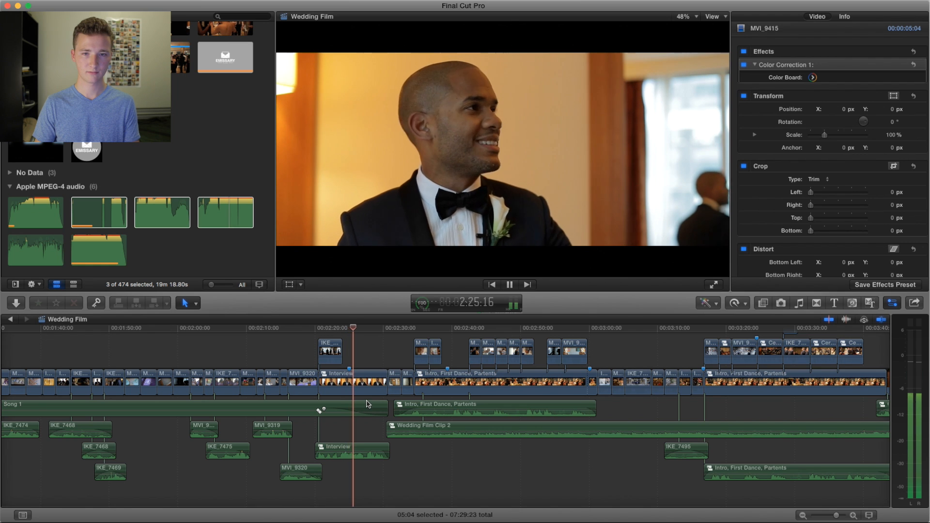
{"action": "scroll", "coordinate": [365, 405], "scroll_direction": "right", "scroll_amount": 3}
{"action": "scroll", "coordinate": [373, 402], "scroll_direction": "right", "scroll_amount": 2}
{"action": "scroll", "coordinate": [368, 422], "scroll_direction": "right", "scroll_amount": 3}
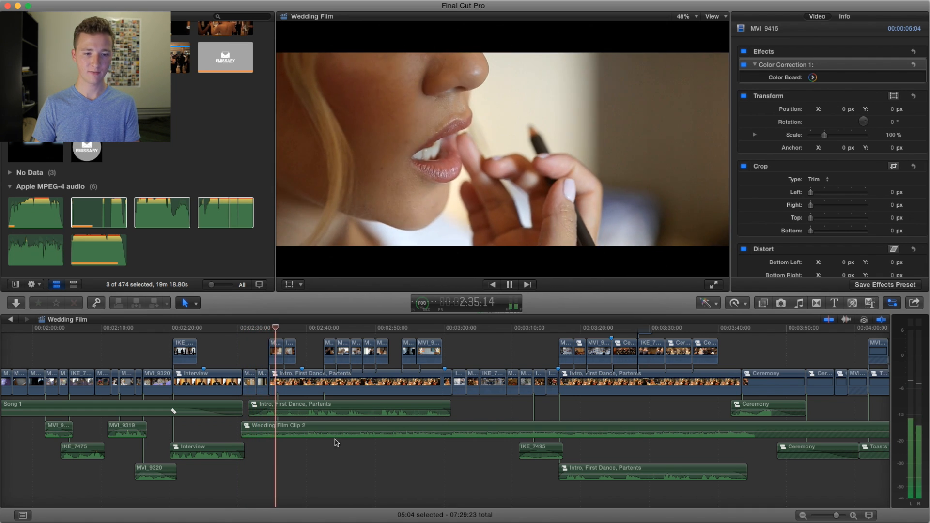
{"action": "key", "text": "space"}
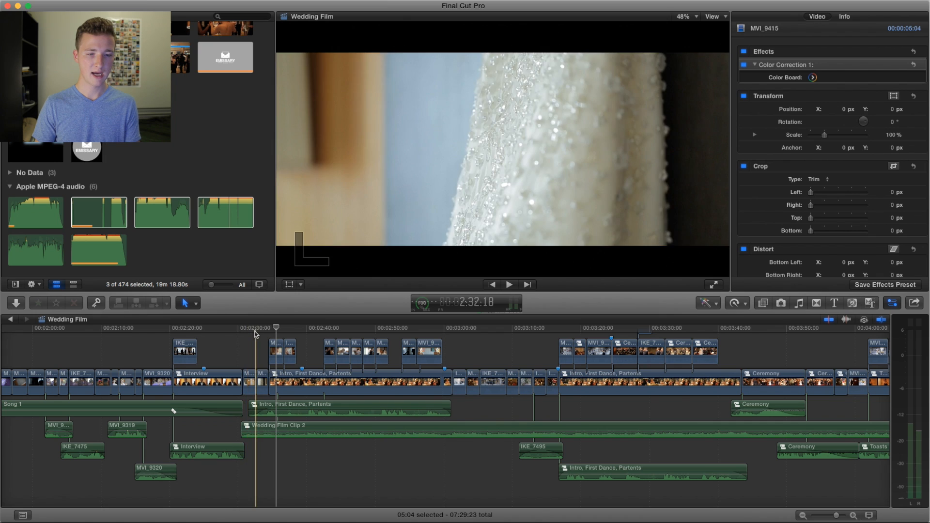
Step: Replay from about 2:31 through the lip makeup close-up to the hairstyling shot at about 2:37
{"action": "left_click", "coordinate": [246, 334]}
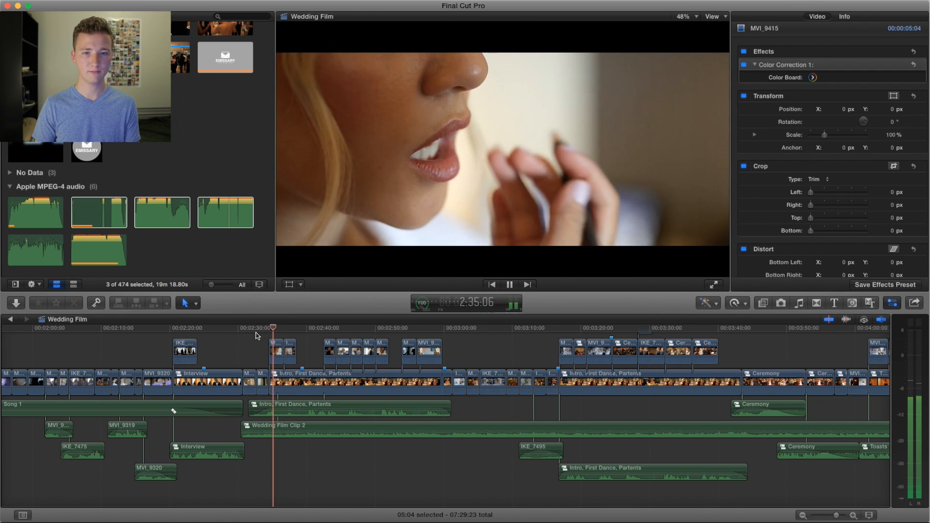
{"action": "key", "text": "space"}
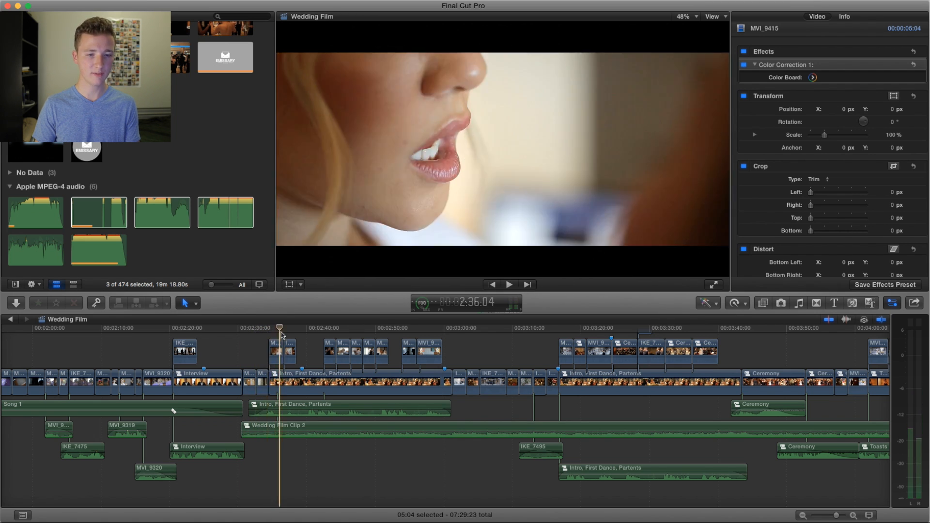
{"action": "key", "text": "space"}
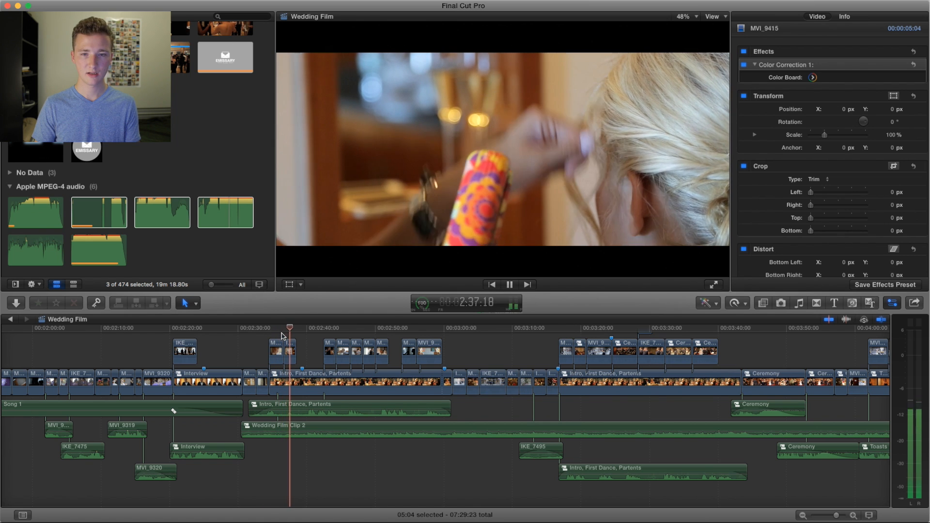
Step: Replay from the end of the makeup close-up at about 2:36 to the man giving a toast at about 2:41
{"action": "left_click", "coordinate": [278, 329]}
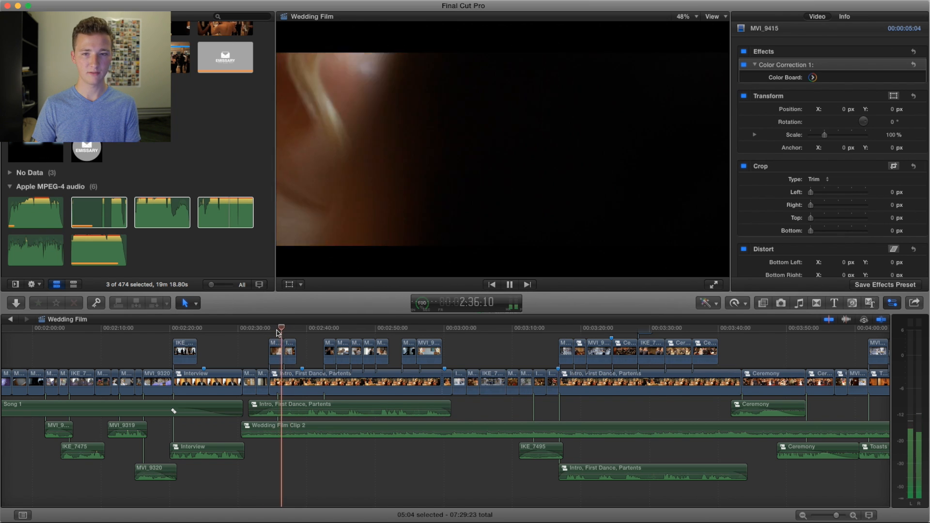
{"action": "key", "text": "space"}
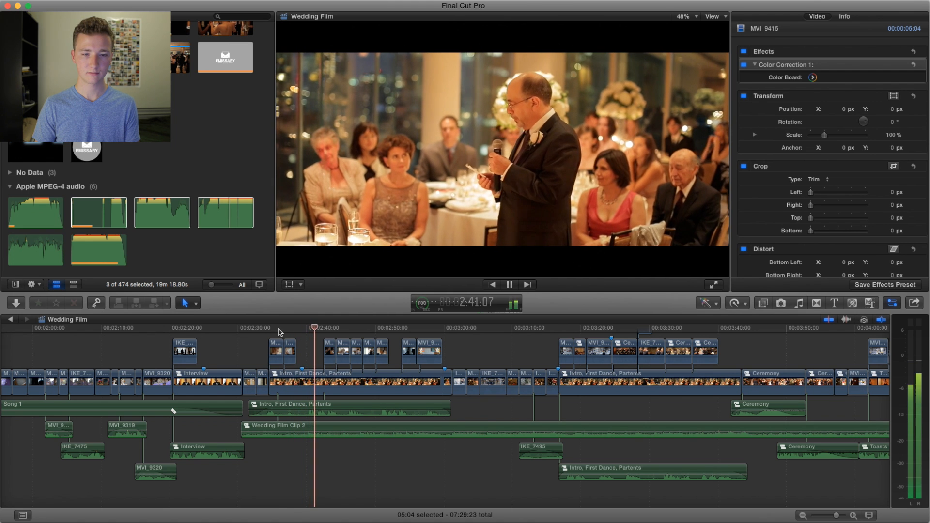
{"action": "key", "text": "space"}
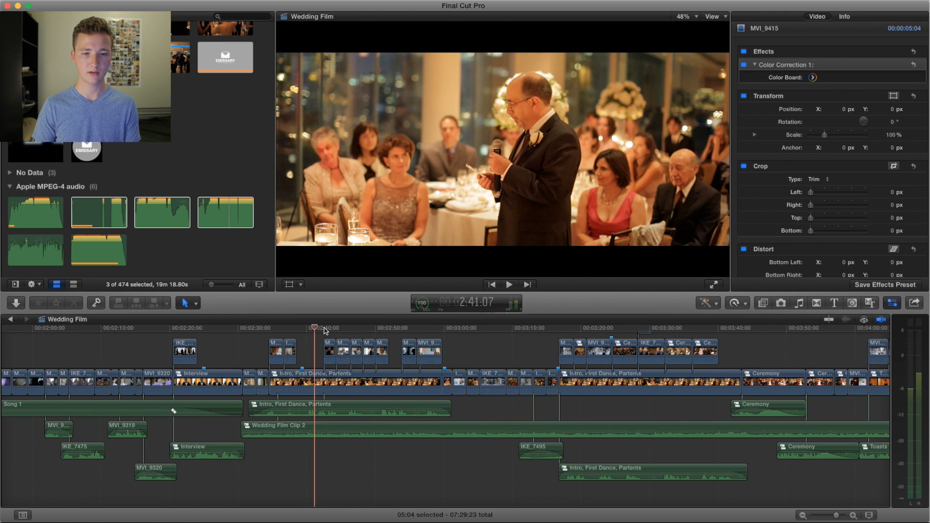
{"action": "left_click", "coordinate": [315, 329]}
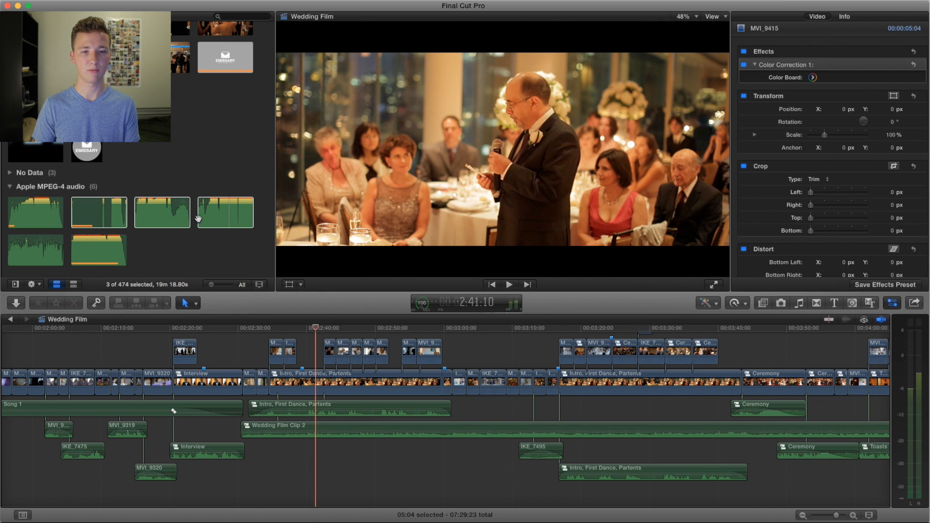
Step: Replay from the couple listening at the dinner table at about 2:38 through the toast and shoe shots to the bride near 2:45
{"action": "left_click", "coordinate": [294, 329]}
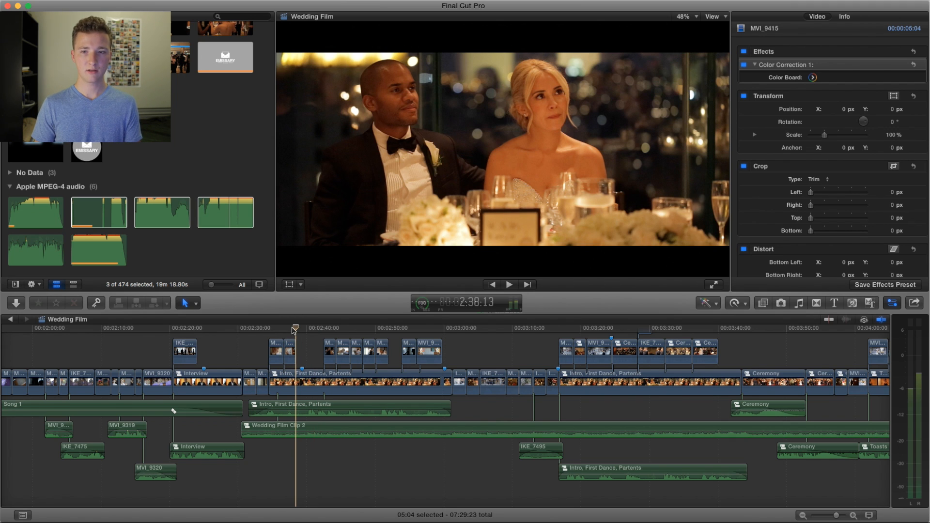
{"action": "key", "text": "space"}
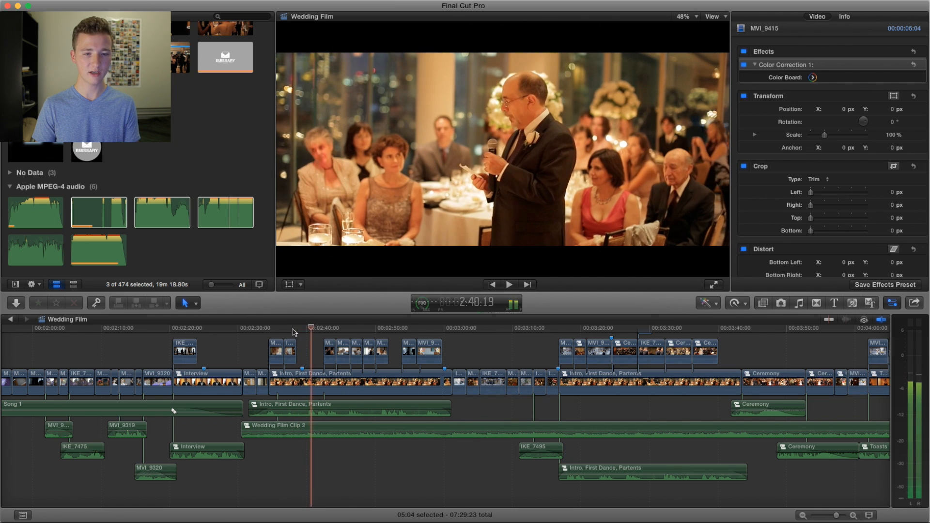
{"action": "left_click", "coordinate": [294, 330]}
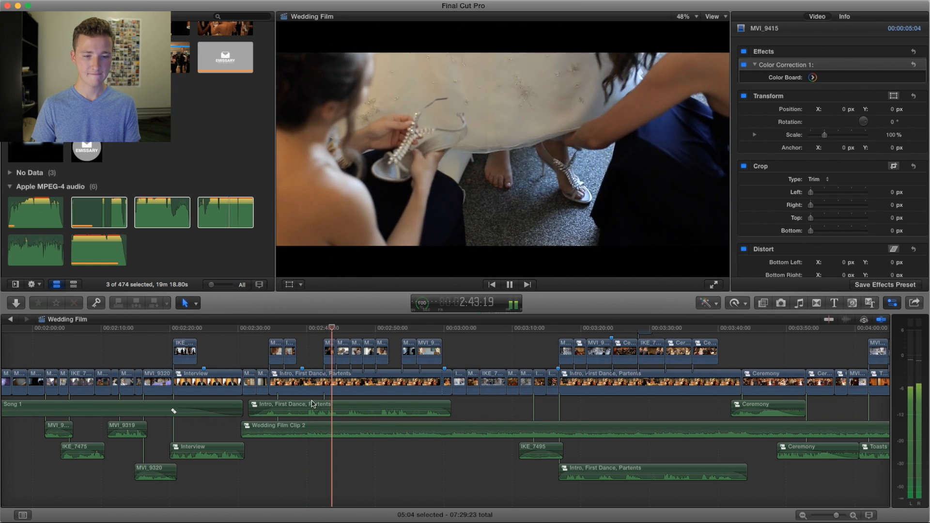
{"action": "key", "text": "space"}
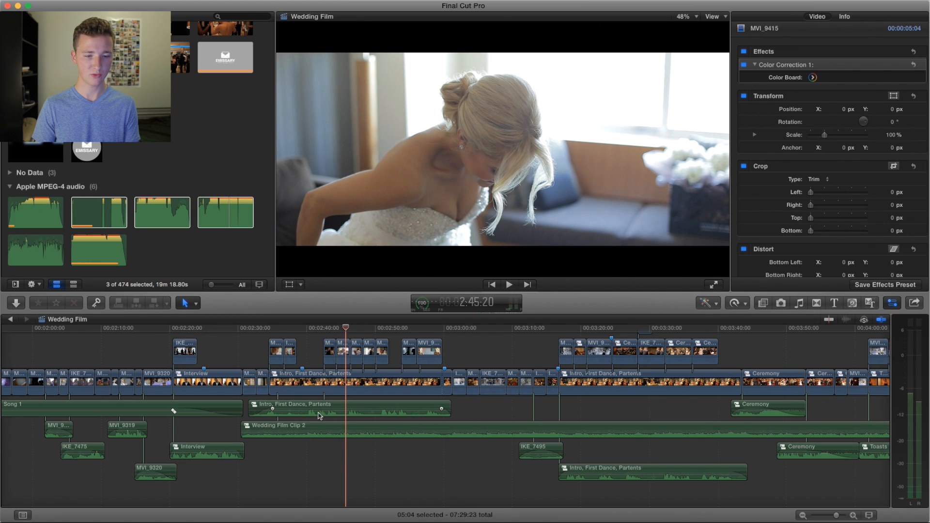
Step: Replay the cut from the toast at about 2:41 to the bridesmaids' shoe shot at about 2:43
{"action": "left_click", "coordinate": [315, 329]}
{"action": "key", "text": "space"}
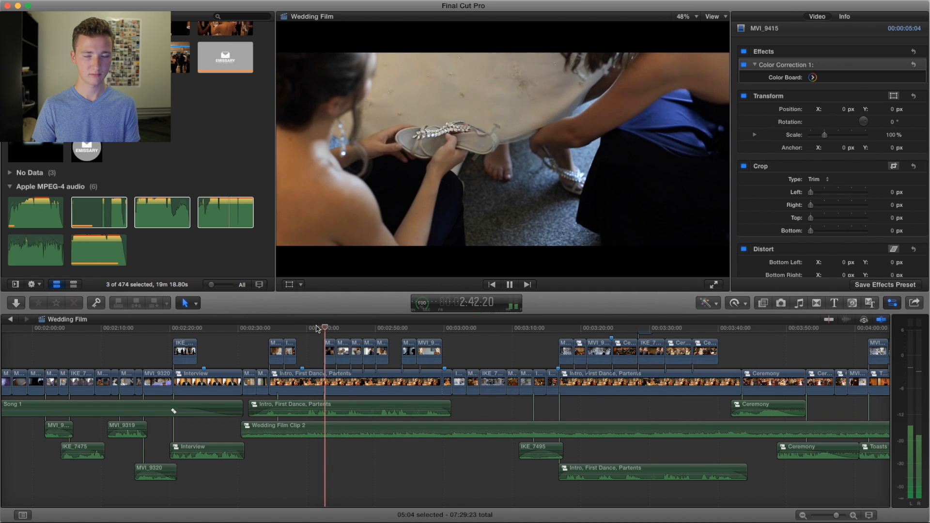
{"action": "key", "text": "space"}
Step: Examine the loudness and other audio enhancements of the Intro, First Dance, Partents audio clip under the shoe shot
{"action": "left_click", "coordinate": [318, 408]}
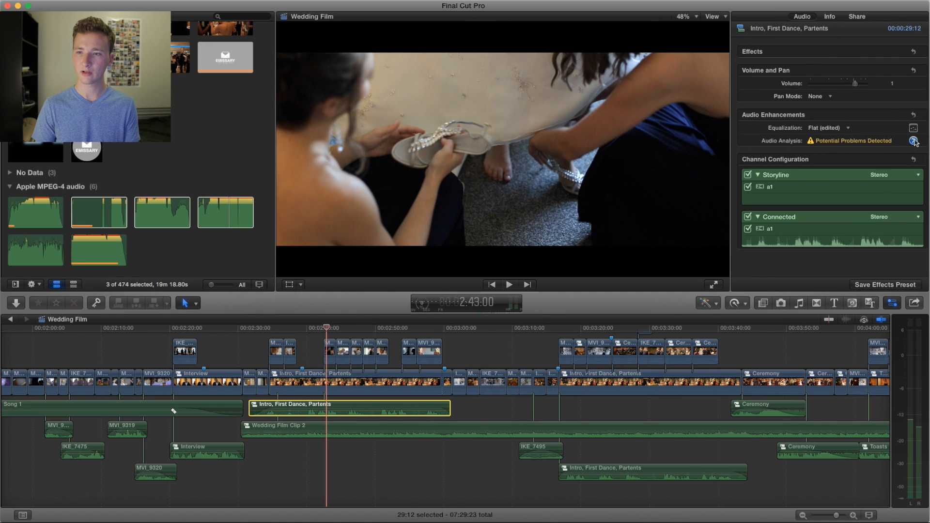
{"action": "left_click", "coordinate": [914, 141]}
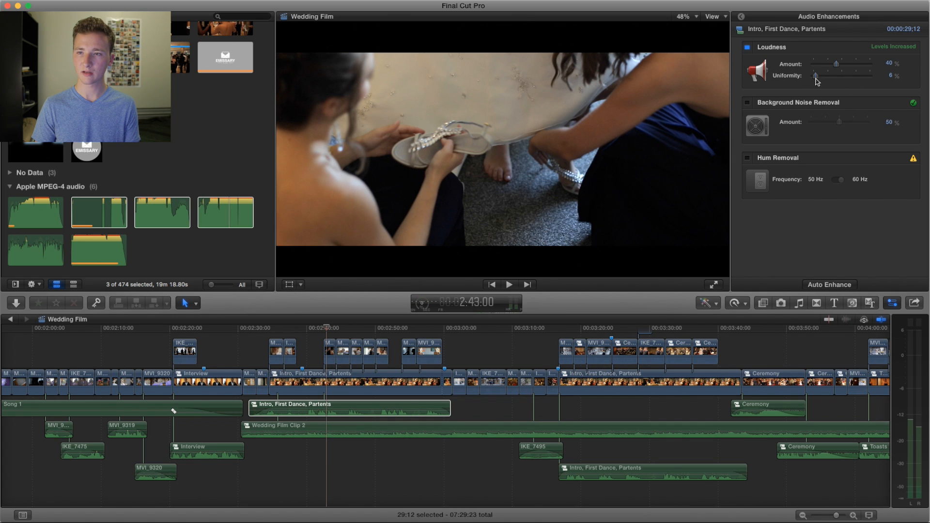
{"action": "left_click", "coordinate": [742, 17]}
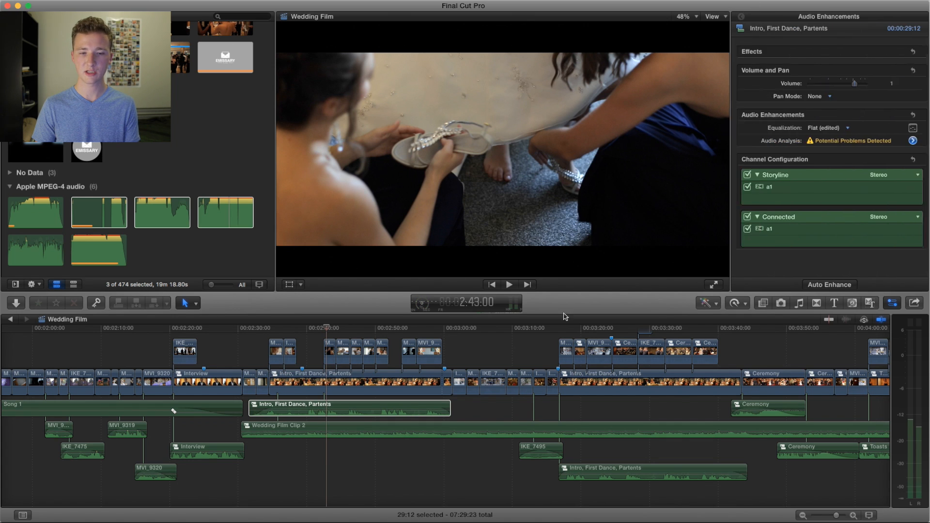
Step: Play from the shoe shot at about 2:42 to the bride's hand-mirror silhouette near 2:55, and replay the start of the silhouette
{"action": "left_click", "coordinate": [324, 328]}
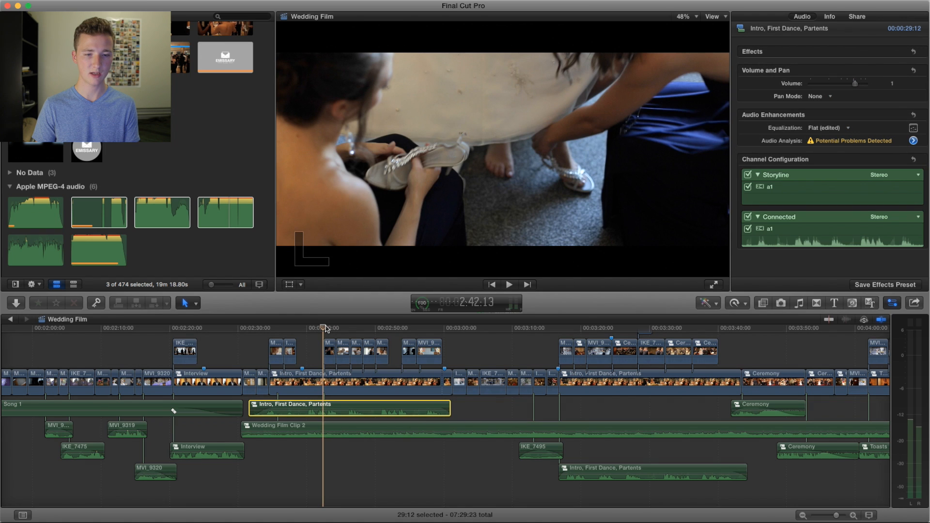
{"action": "key", "text": "space"}
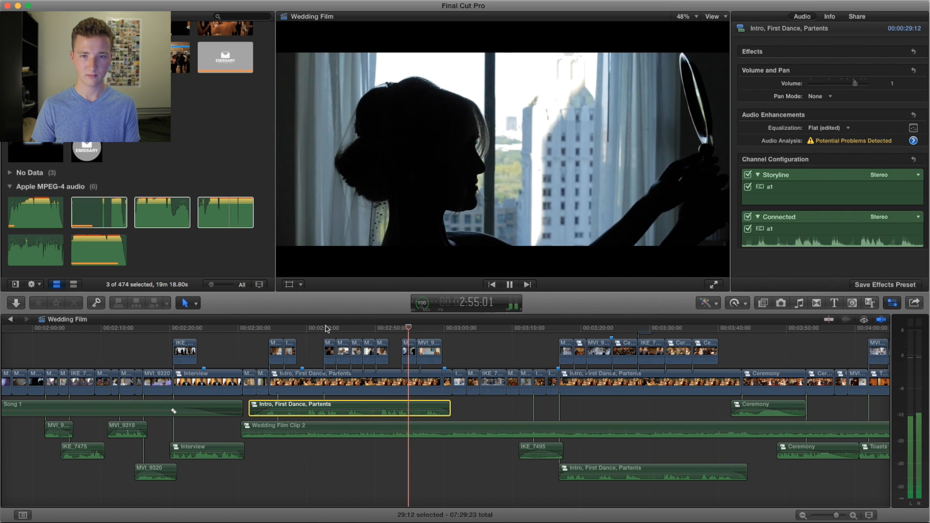
{"action": "key", "text": "space"}
{"action": "left_click", "coordinate": [401, 331]}
{"action": "key", "text": "space"}
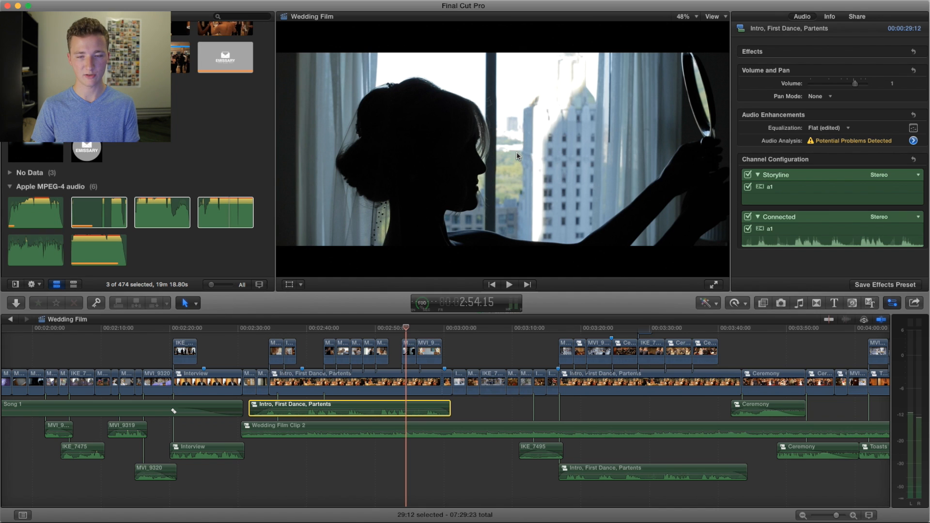
Step: Play on from the hand-mirror silhouette at about 2:54 to the bride beside the colorful paintings at about 2:58
{"action": "key", "text": "space"}
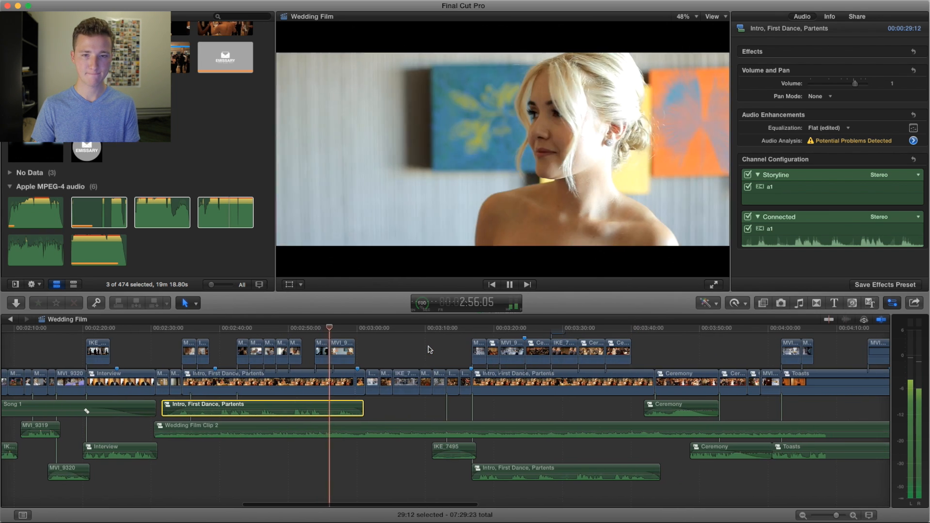
{"action": "key", "text": "space"}
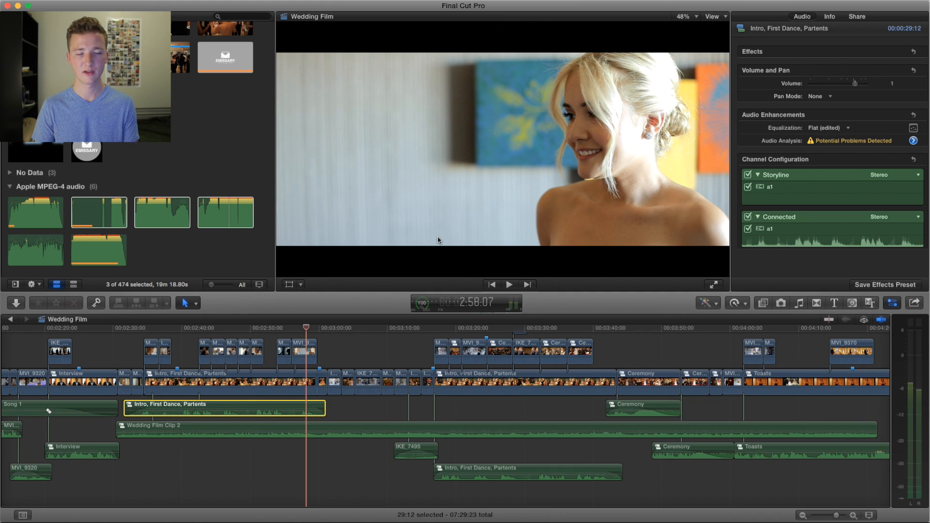
{"action": "key", "text": "space"}
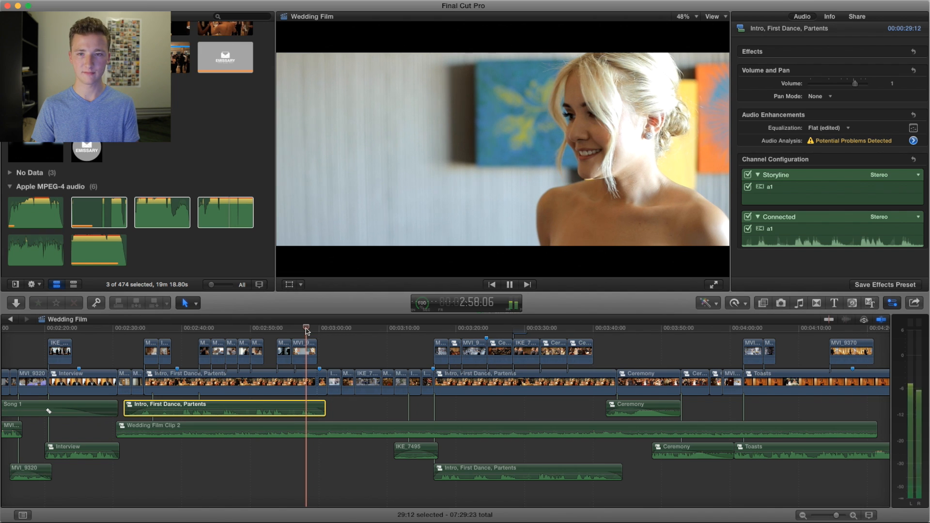
{"action": "left_click", "coordinate": [306, 329]}
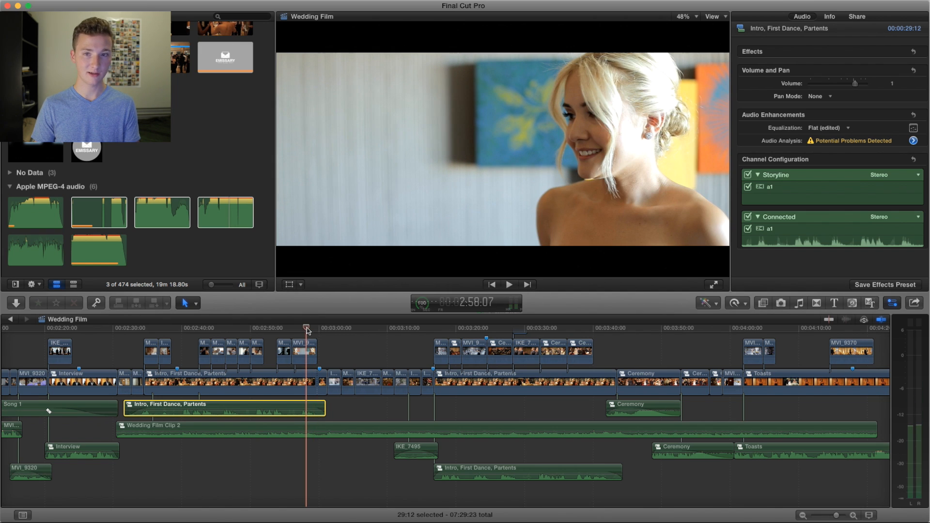
Step: Play from about 2:58 to the street-crossing shot, and replay from about 2:54 through to the church interior near 3:04
{"action": "key", "text": "space"}
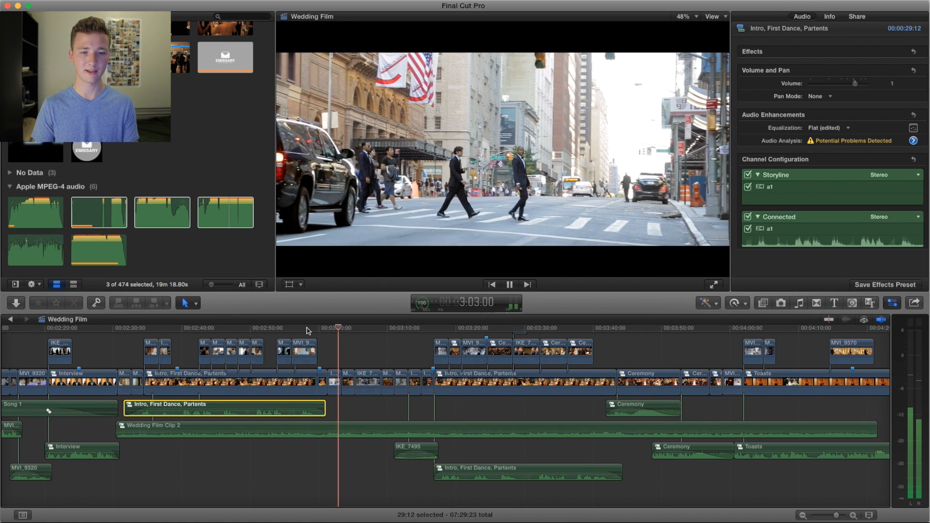
{"action": "left_click", "coordinate": [304, 331]}
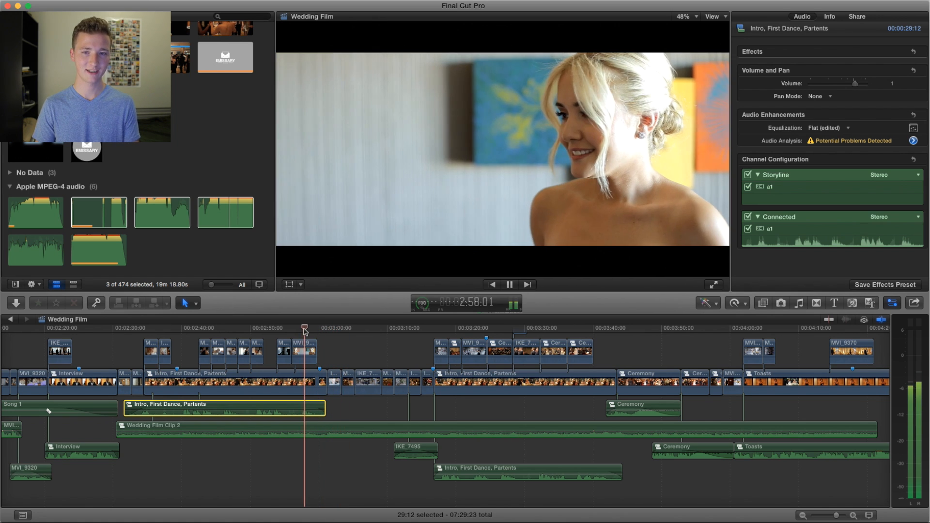
{"action": "left_click", "coordinate": [279, 331]}
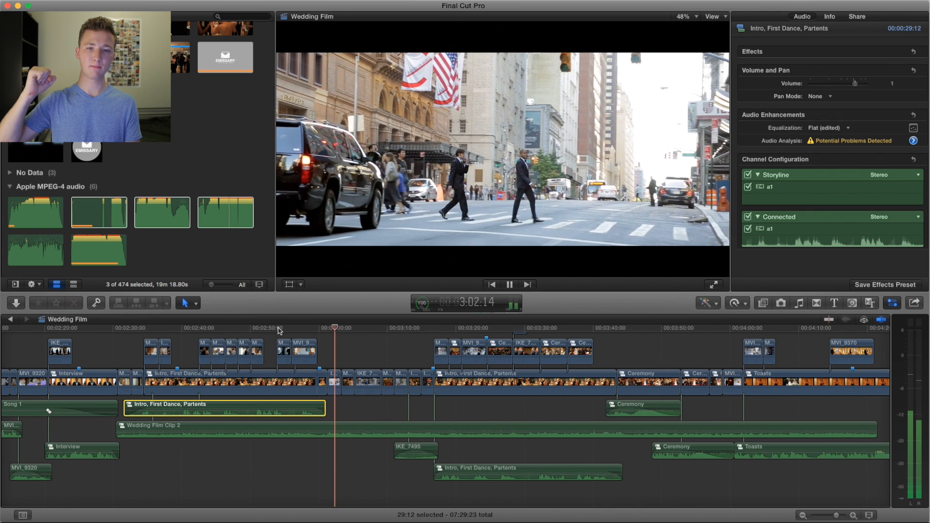
{"action": "key", "text": "space"}
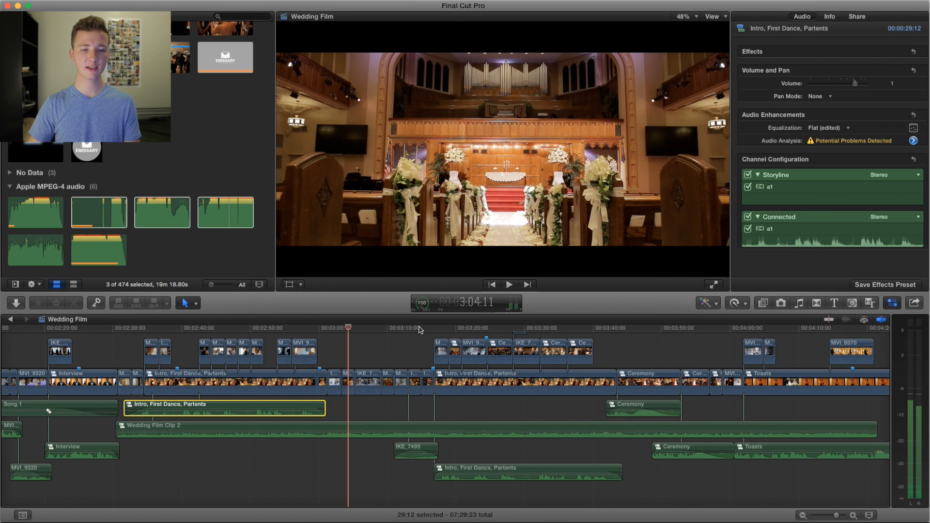
Step: Replay from about 2:57 to the street-crossing shot near 3:02 and show the video settings of its clip IKE_7489
{"action": "left_click", "coordinate": [300, 331]}
{"action": "key", "text": "space"}
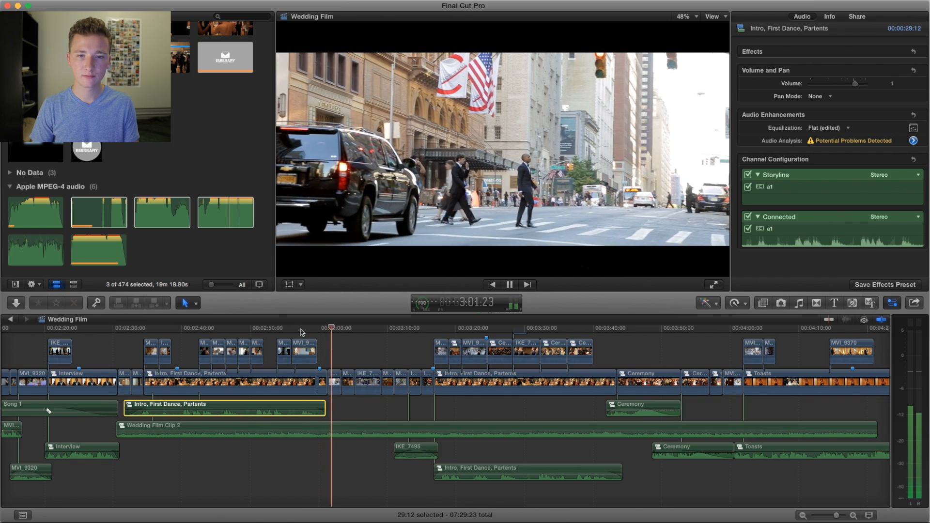
{"action": "key", "text": "space"}
{"action": "left_click", "coordinate": [337, 386]}
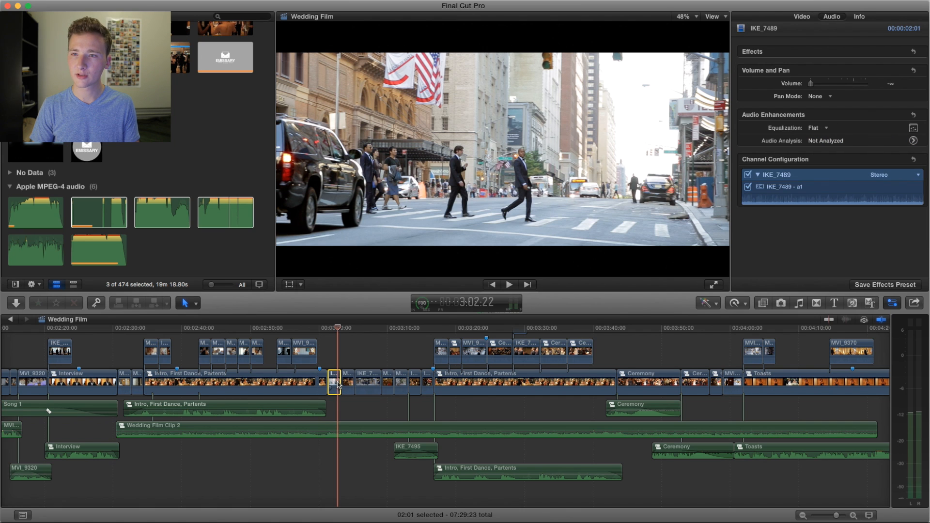
{"action": "left_click", "coordinate": [803, 19]}
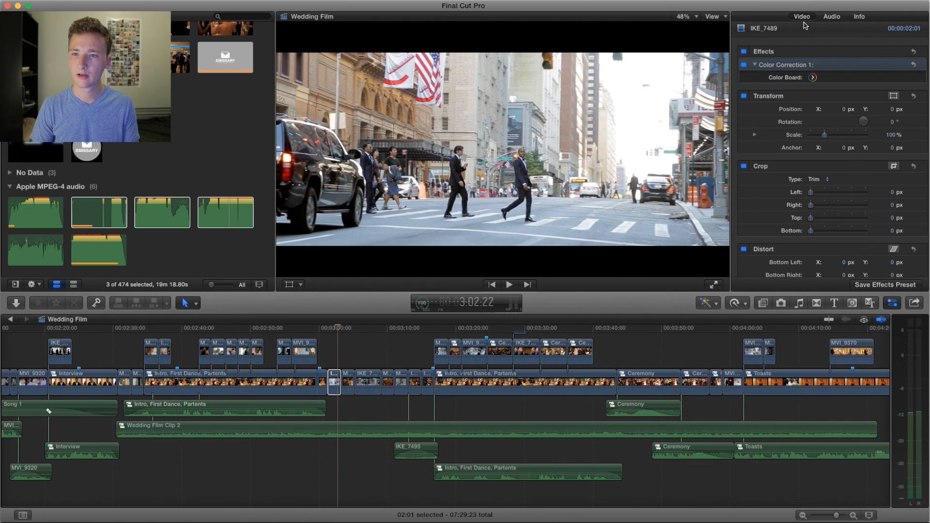
Step: Toggle the color correction of the street-crossing clip IKE_7489 off and back on to compare the shot without and with it
{"action": "left_click", "coordinate": [744, 68]}
{"action": "left_click", "coordinate": [743, 67]}
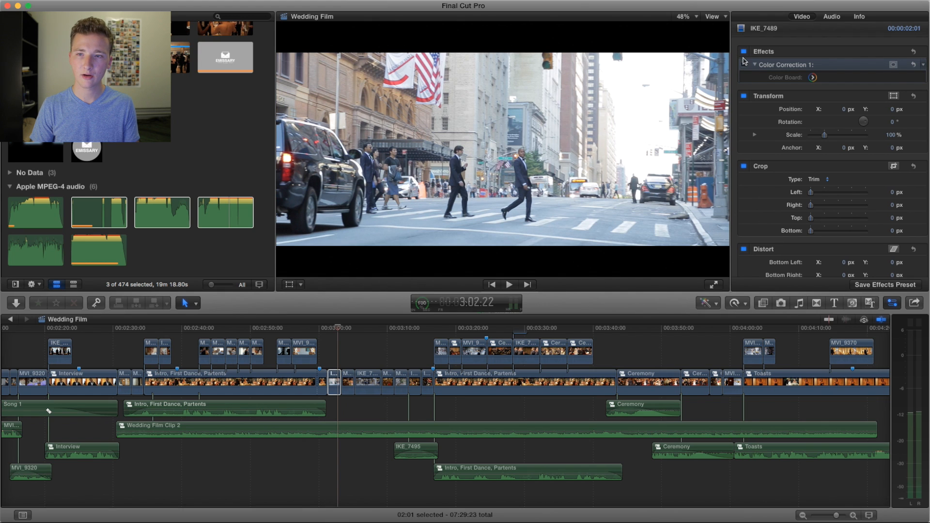
{"action": "left_click", "coordinate": [744, 66]}
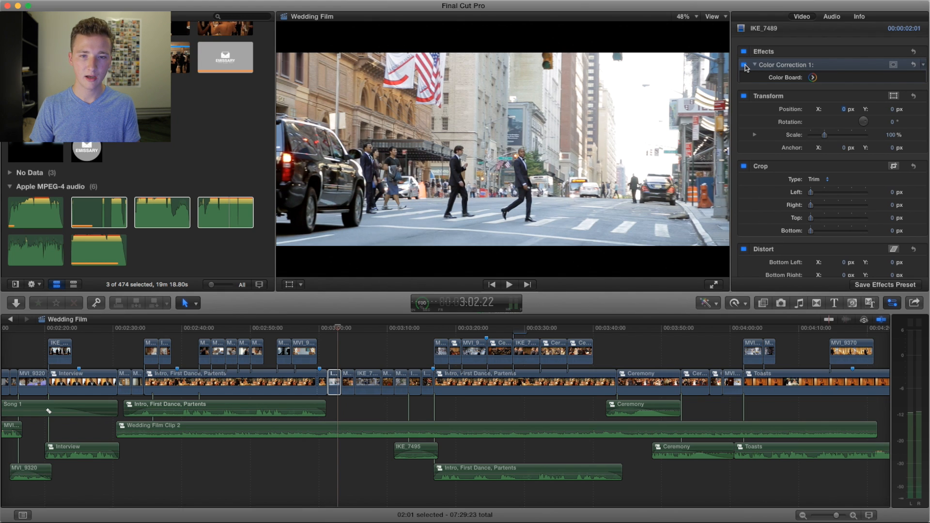
{"action": "left_click", "coordinate": [744, 66]}
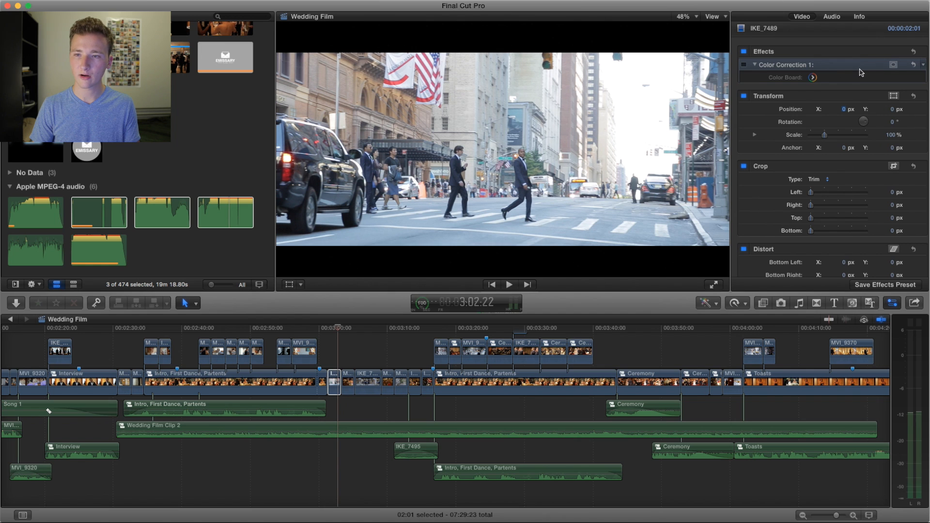
Step: Play from the street-crossing shot at about 3:02 to the groomsmen walking along the sidewalk near 3:07
{"action": "left_click", "coordinate": [336, 330]}
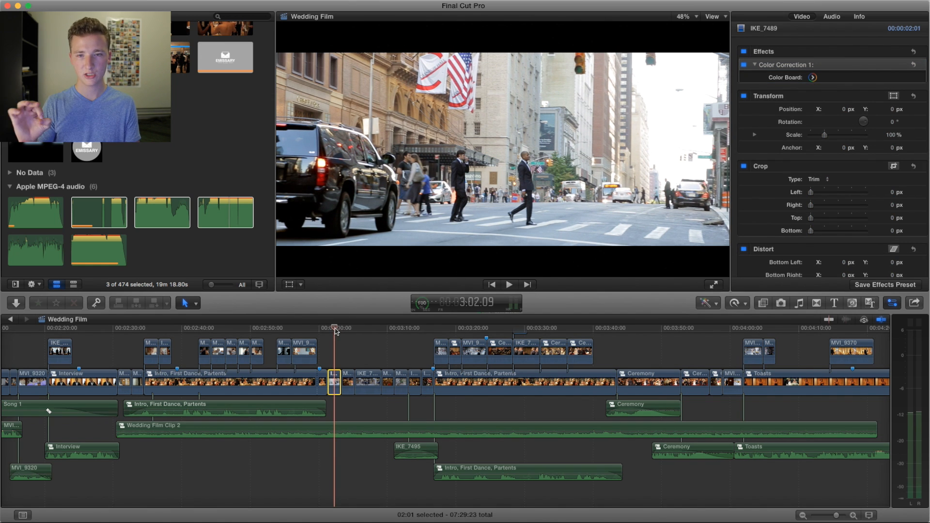
{"action": "key", "text": "space"}
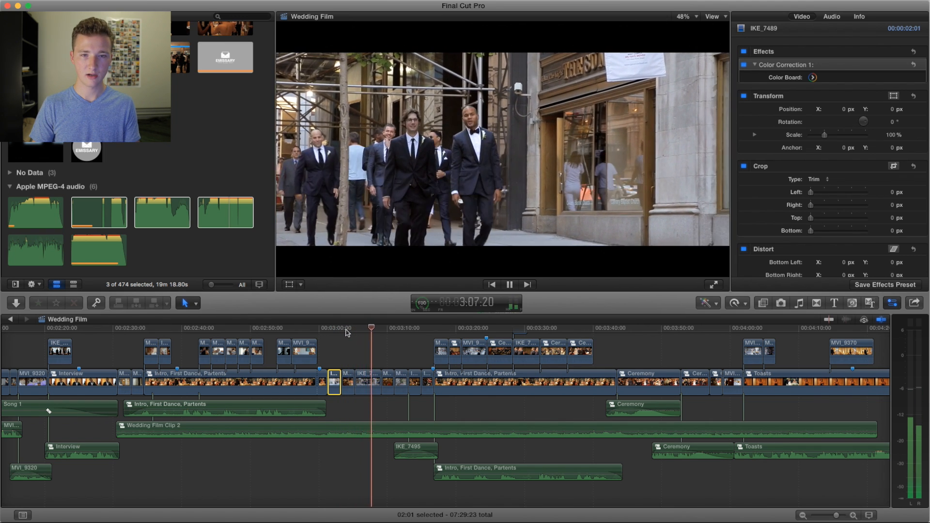
{"action": "key", "text": "space"}
Step: Replay from the groomsmen at about 3:05 through the seated church guests to the bride and bridesmaids on the street near 3:18
{"action": "left_click", "coordinate": [355, 331]}
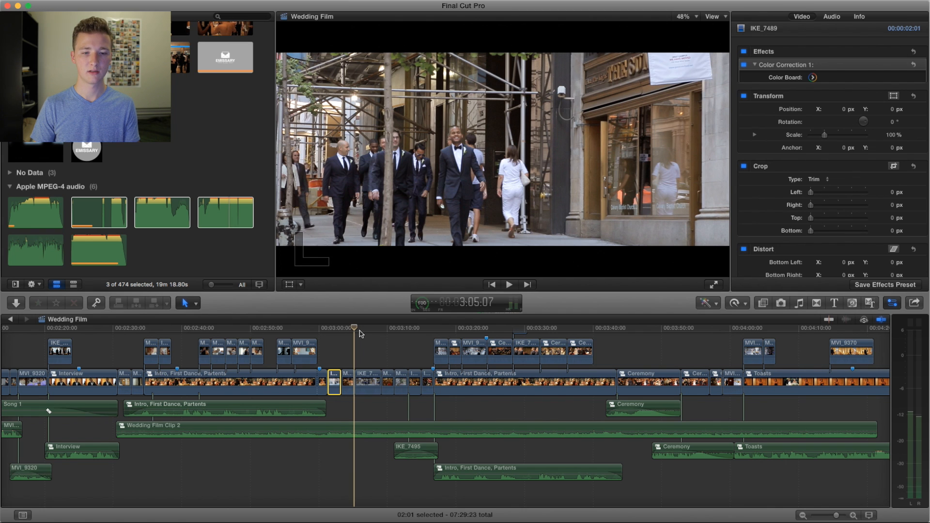
{"action": "key", "text": "space"}
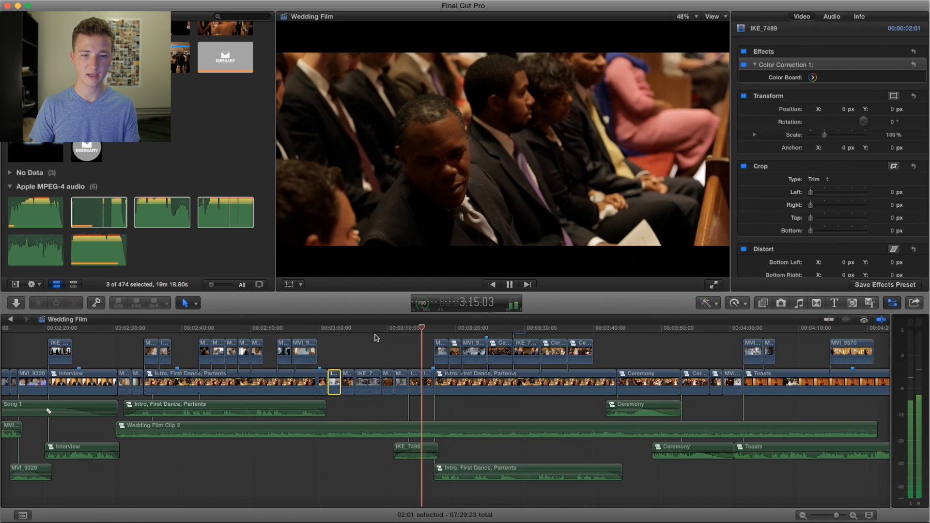
{"action": "scroll", "coordinate": [383, 337], "scroll_direction": "right", "scroll_amount": 5}
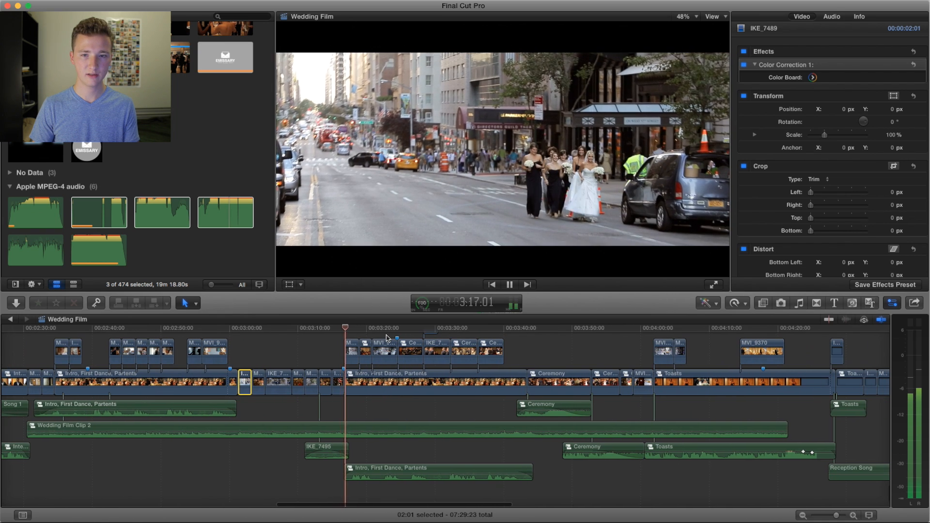
{"action": "key", "text": "space"}
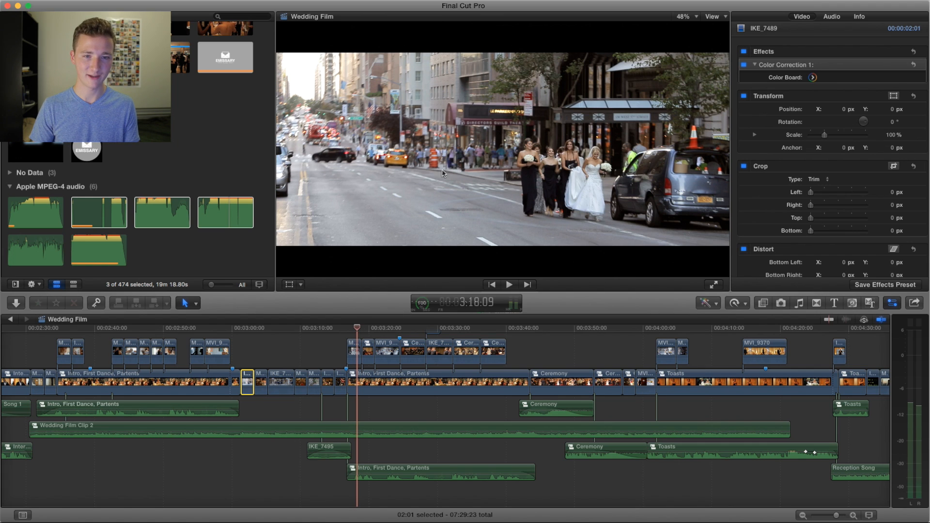
Step: Play from about 3:18 to the church guests standing up near 3:27, and replay from about 3:24 to the bride and her father near 3:32
{"action": "key", "text": "space"}
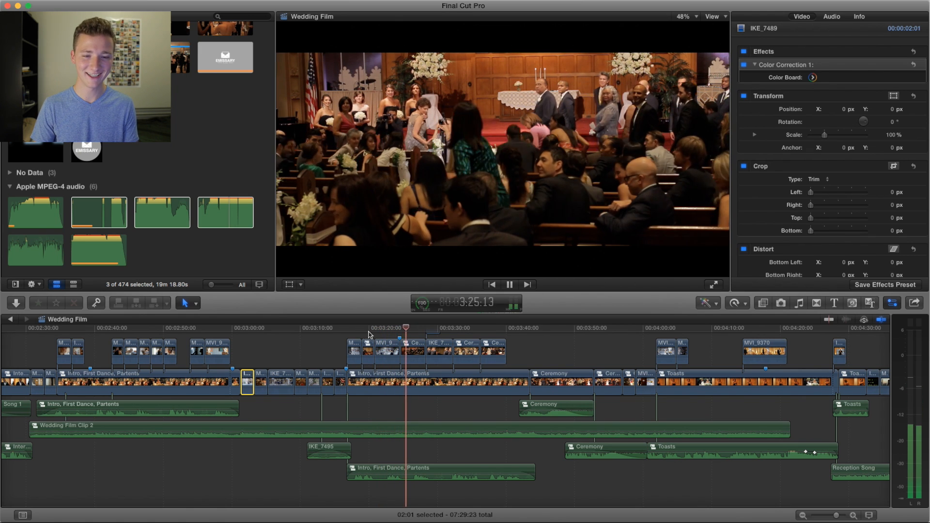
{"action": "scroll", "coordinate": [397, 337], "scroll_direction": "right", "scroll_amount": 3}
{"action": "key", "text": "space"}
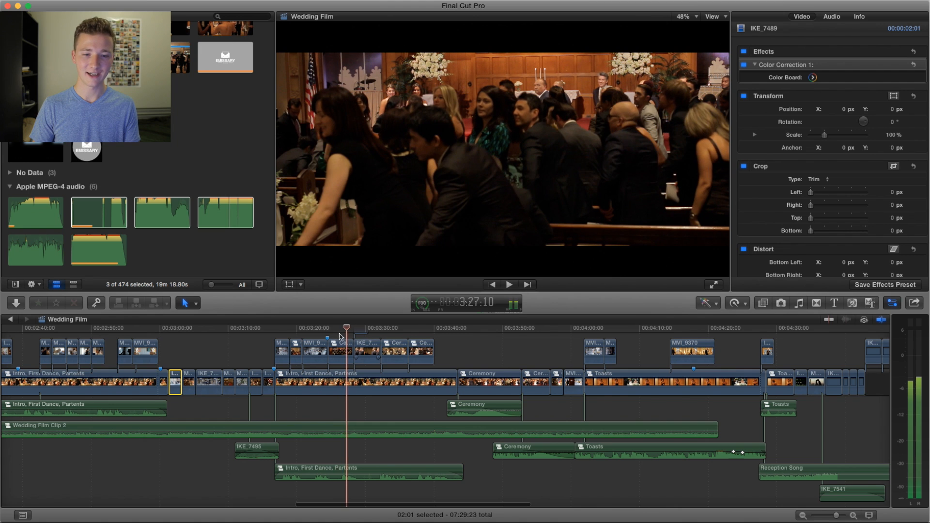
{"action": "left_click", "coordinate": [328, 329]}
{"action": "key", "text": "space"}
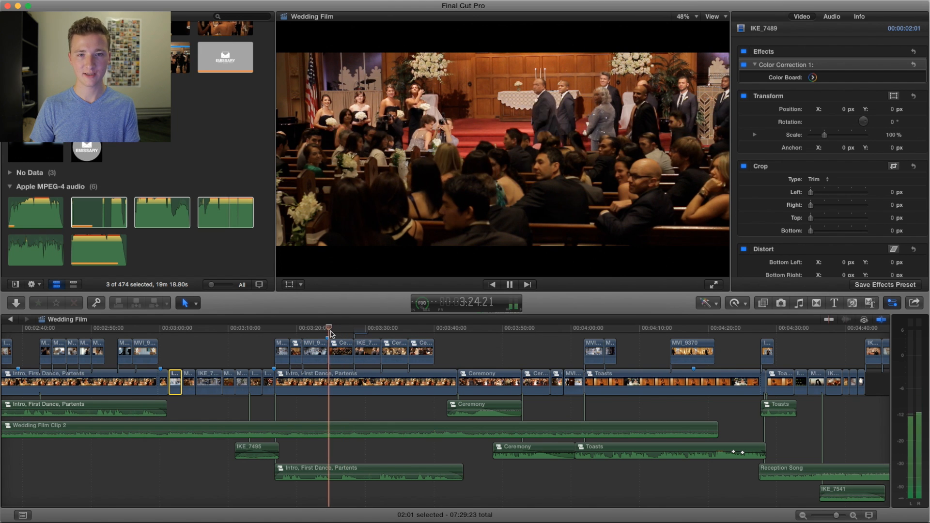
{"action": "scroll", "coordinate": [348, 350], "scroll_direction": "up", "scroll_amount": 2}
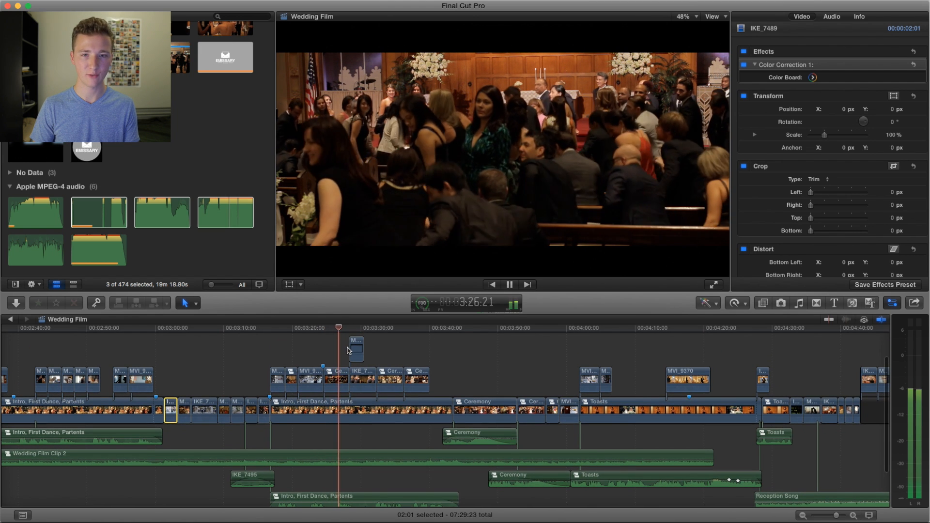
{"action": "scroll", "coordinate": [351, 350], "scroll_direction": "right", "scroll_amount": 3}
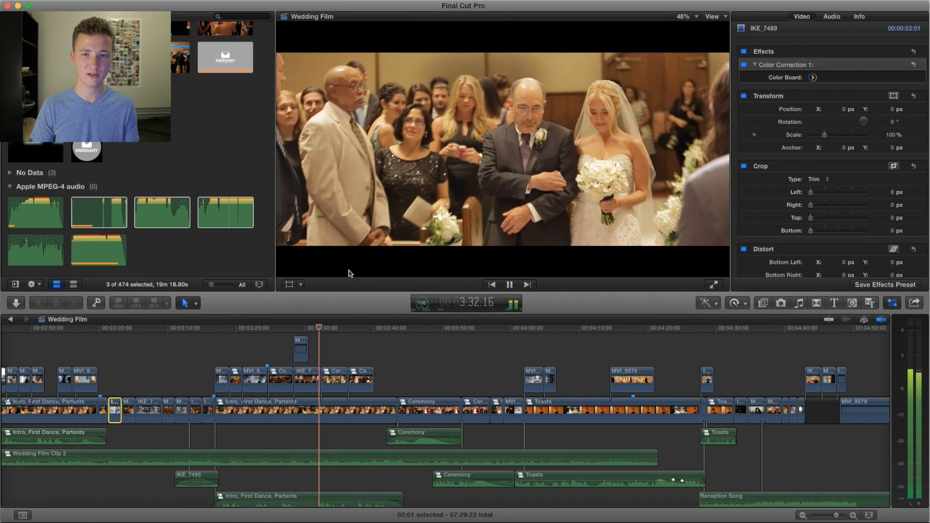
Step: Replay the bride's entrance with her father from about 3:28 to the groom's close-up near 3:31
{"action": "left_click", "coordinate": [294, 328]}
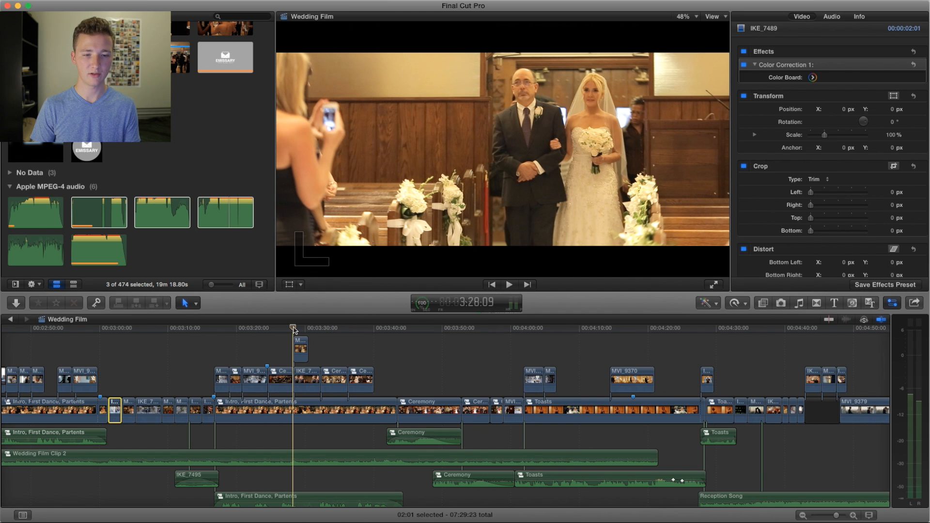
{"action": "key", "text": "space"}
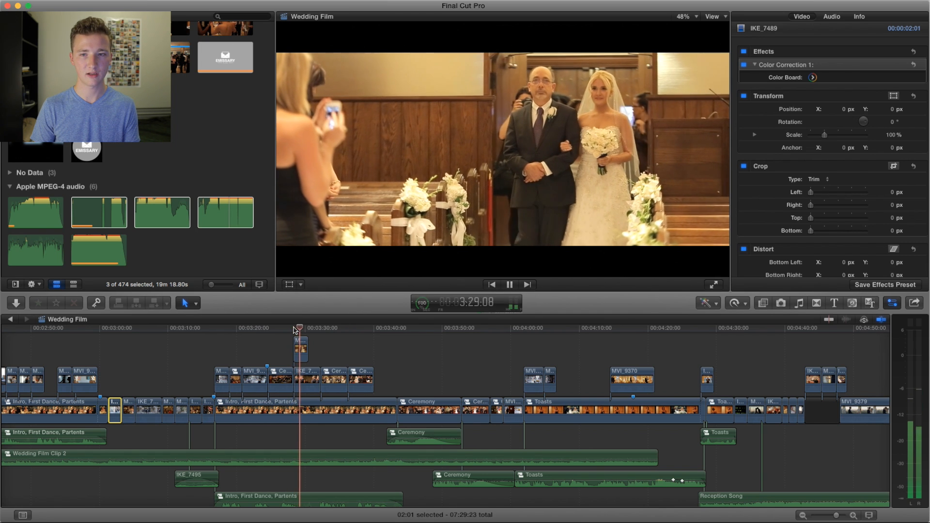
{"action": "key", "text": "space"}
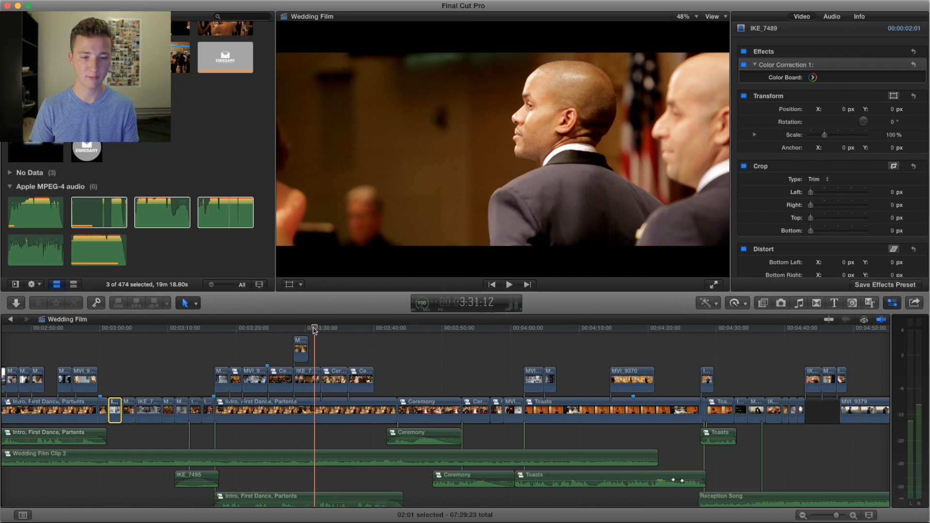
Step: Replay from the groom's close-up at about 3:31 to the smiling bride beside her father near 3:36
{"action": "left_click_drag", "start_coordinate": [314, 329], "coordinate": [312, 331]}
{"action": "key", "text": "space"}
{"action": "key", "text": "space"}
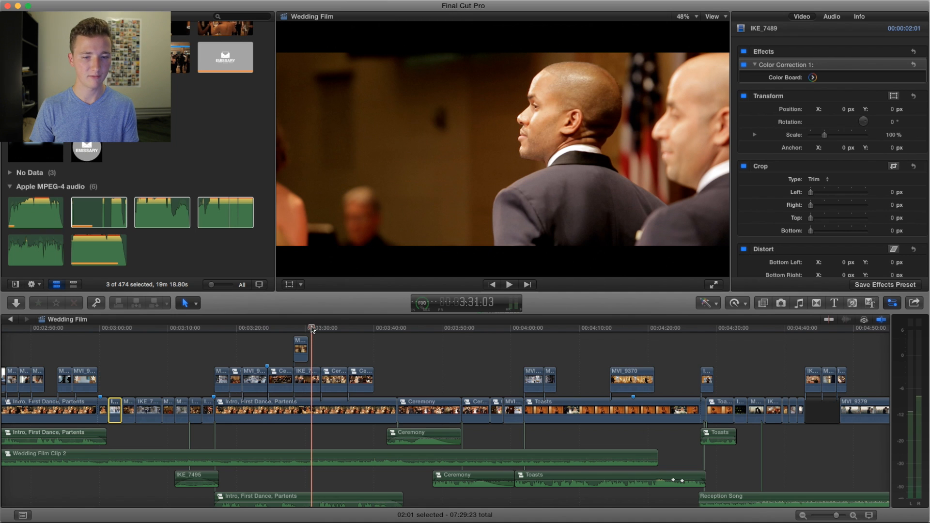
{"action": "key", "text": "space"}
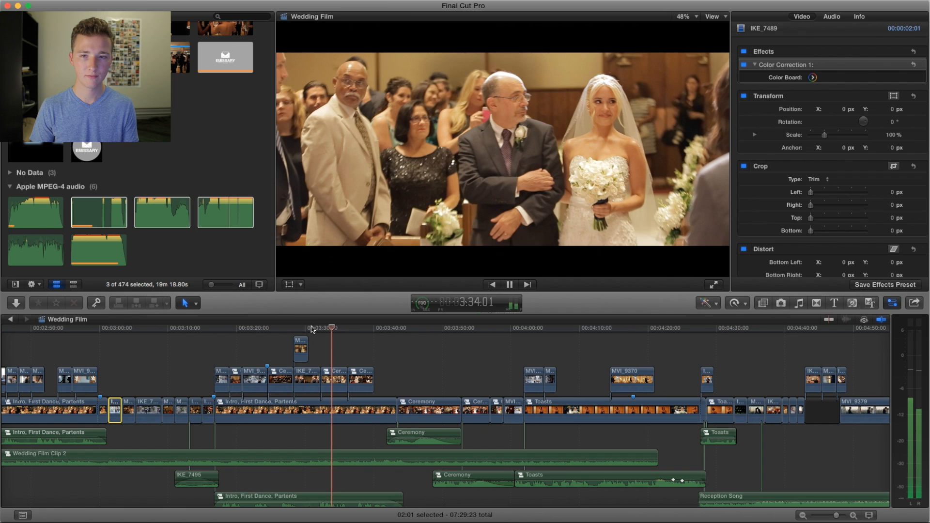
{"action": "key", "text": "space"}
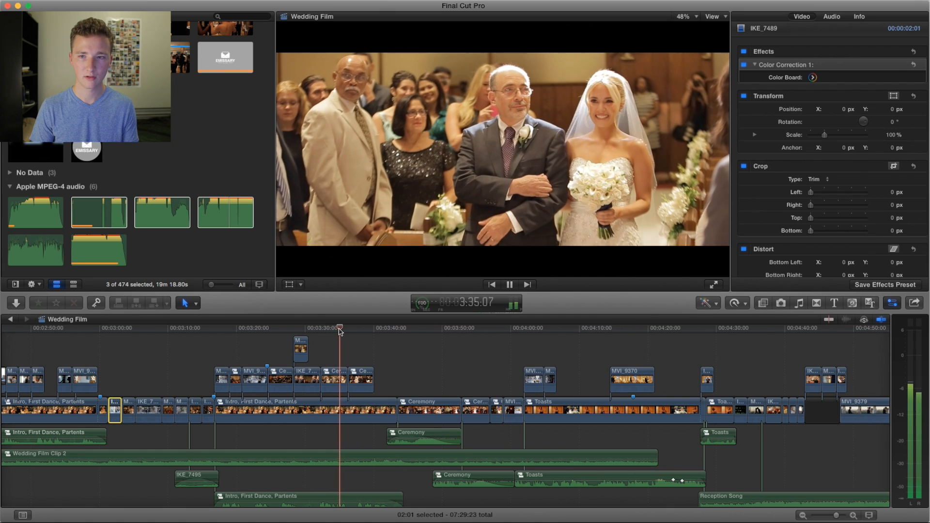
{"action": "key", "text": "space"}
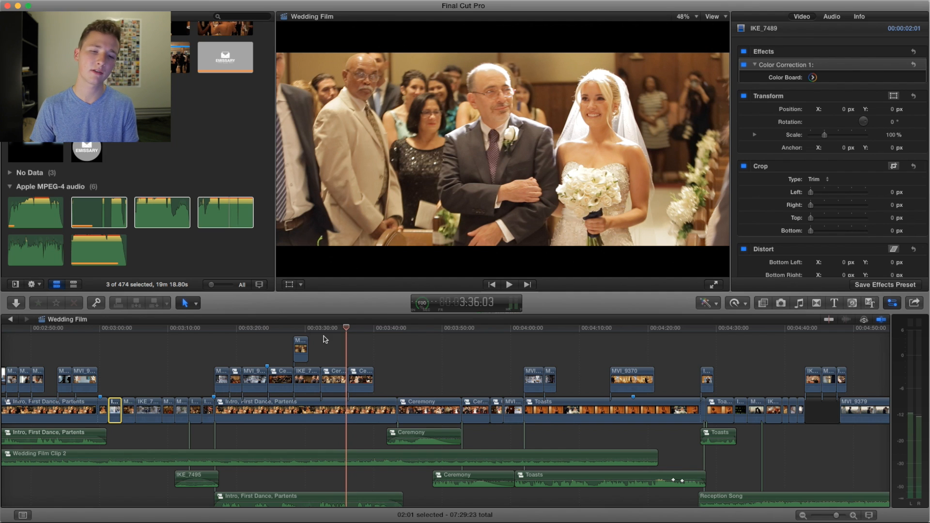
Step: Play from the bride and her father reaching the groom at about 3:36 to the couple at the altar near 3:44
{"action": "left_click", "coordinate": [347, 329]}
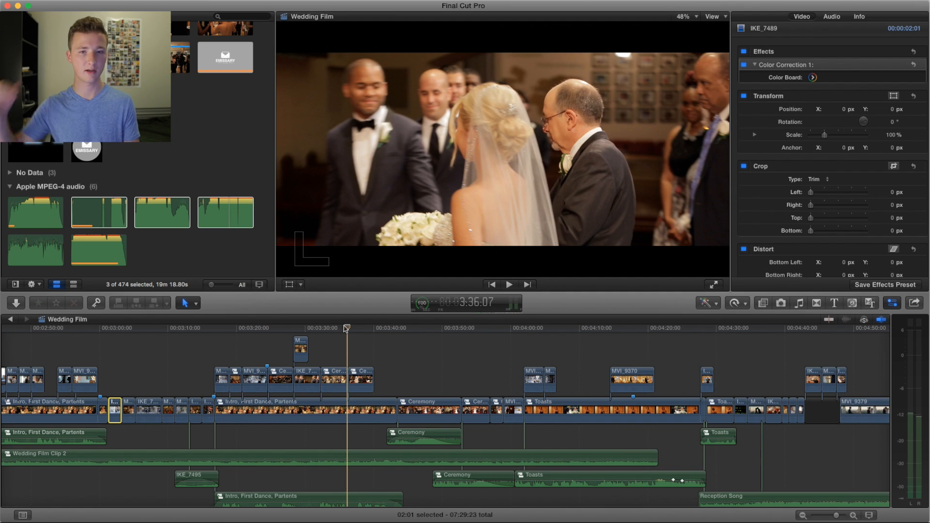
{"action": "key", "text": "space"}
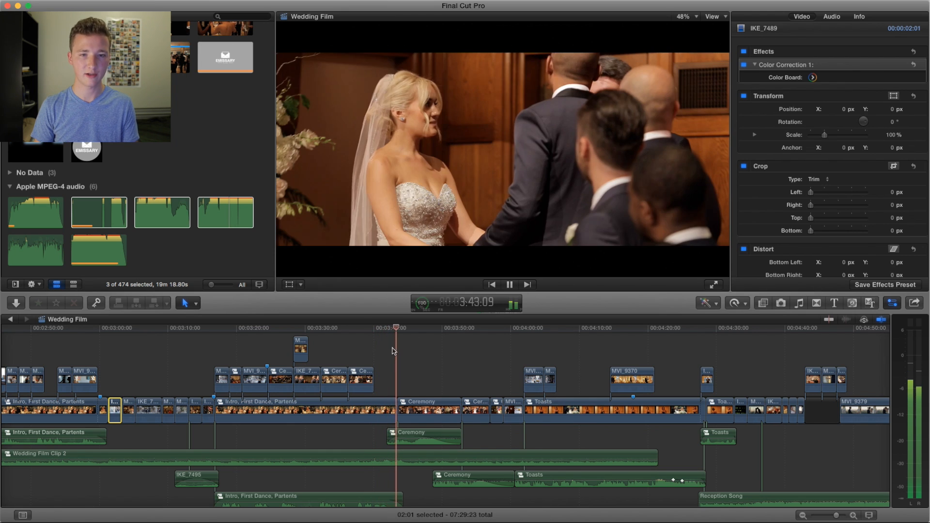
{"action": "key", "text": "space"}
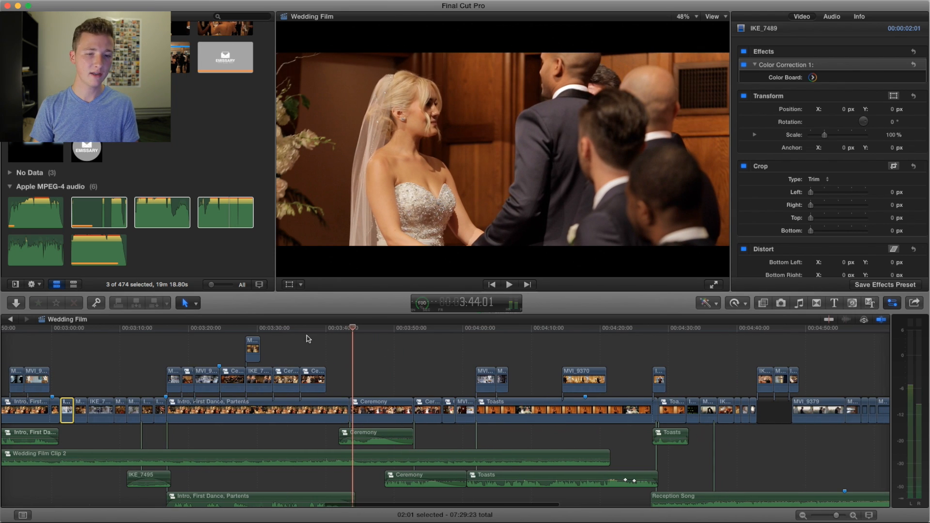
Step: Play from the father's toast at about 3:42 to the kiss near 3:45, and replay from the toast to the couple beside the taxi near 4:03
{"action": "left_click", "coordinate": [318, 332]}
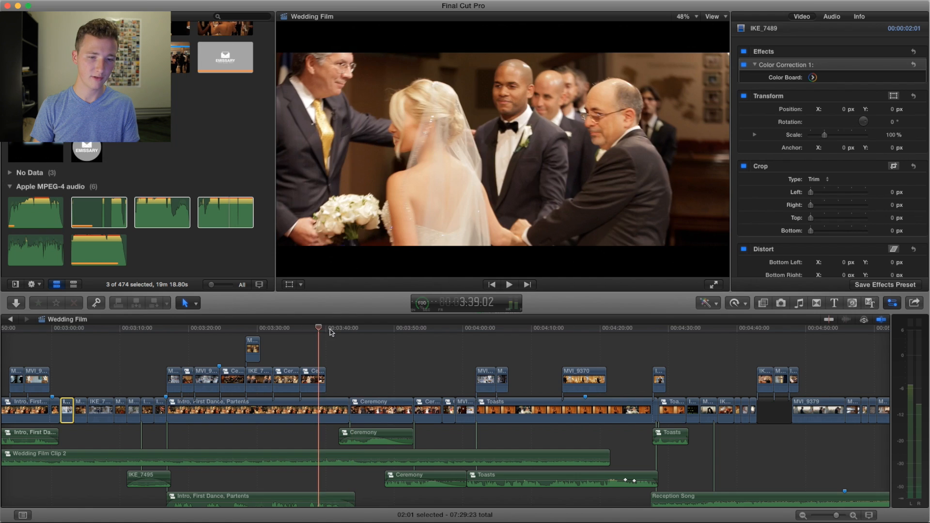
{"action": "left_click", "coordinate": [334, 329]}
{"action": "scroll", "coordinate": [342, 366], "scroll_direction": "right", "scroll_amount": 1}
{"action": "scroll", "coordinate": [343, 366], "scroll_direction": "right", "scroll_amount": 5}
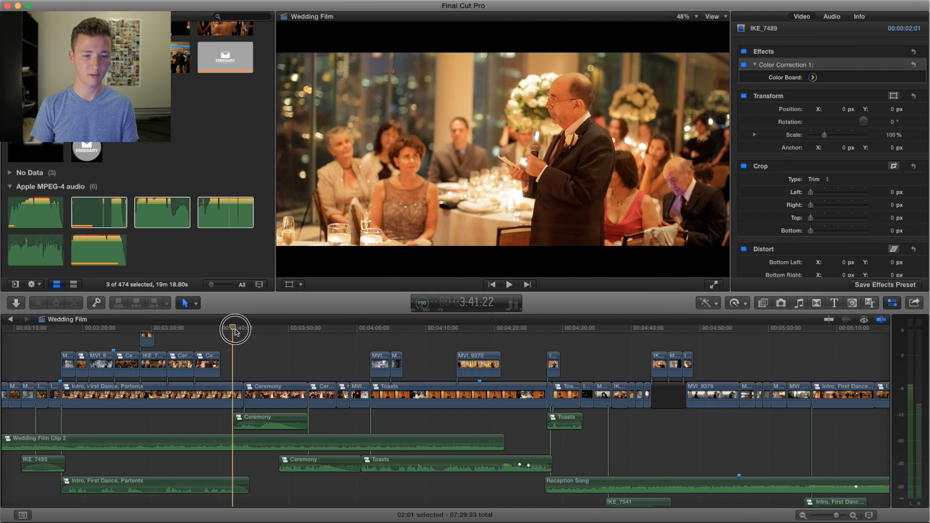
{"action": "key", "text": "space"}
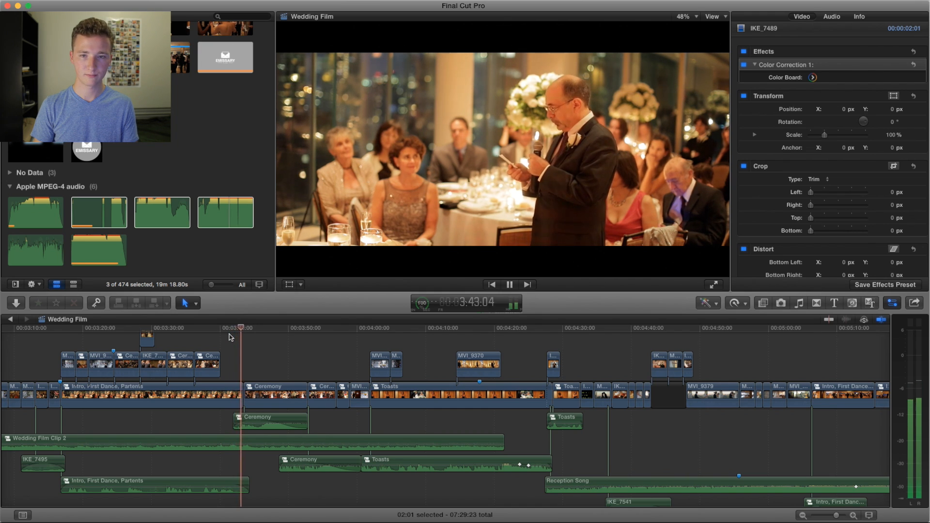
{"action": "key", "text": "space"}
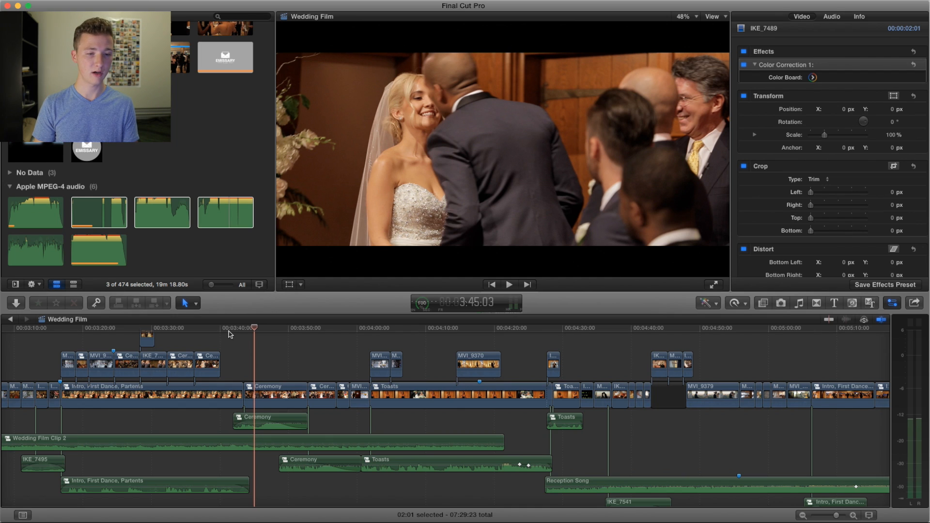
{"action": "left_click_drag", "start_coordinate": [120, 329], "coordinate": [234, 334]}
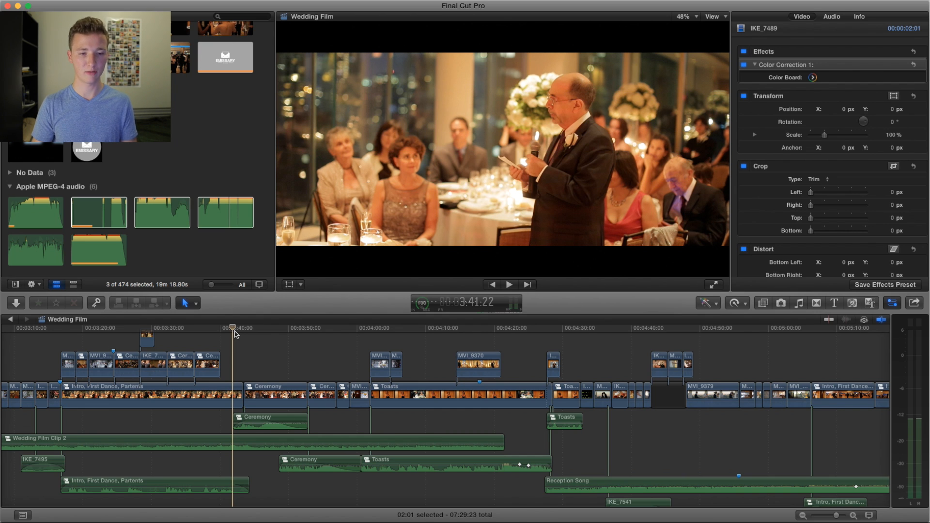
{"action": "key", "text": "space"}
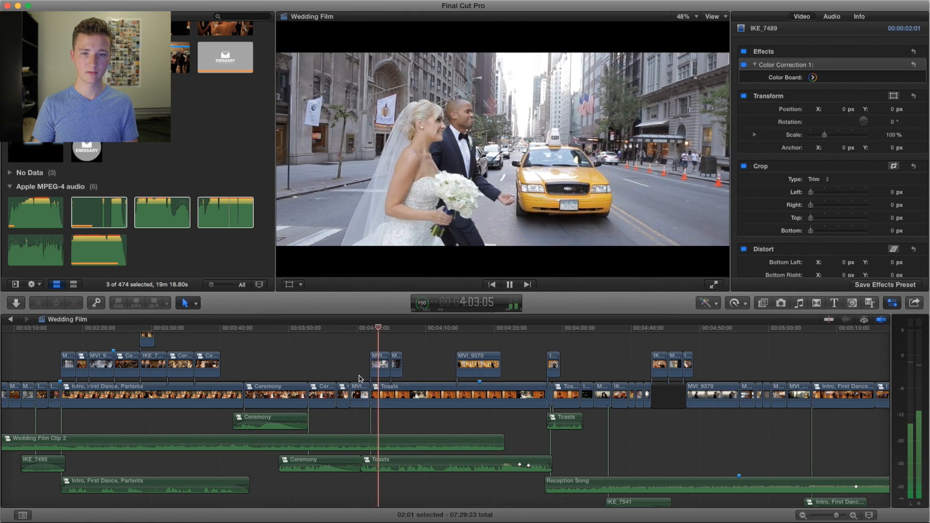
Step: Replay from the couple leaving the church at about 4:00 to them seated at the reception near 4:08, and return to the toasting woman near 4:07
{"action": "left_click", "coordinate": [361, 330]}
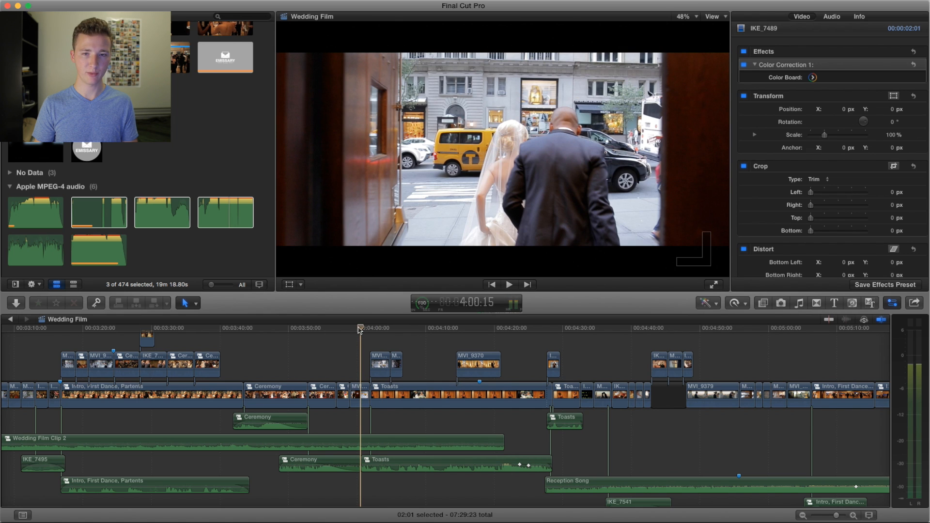
{"action": "key", "text": "space"}
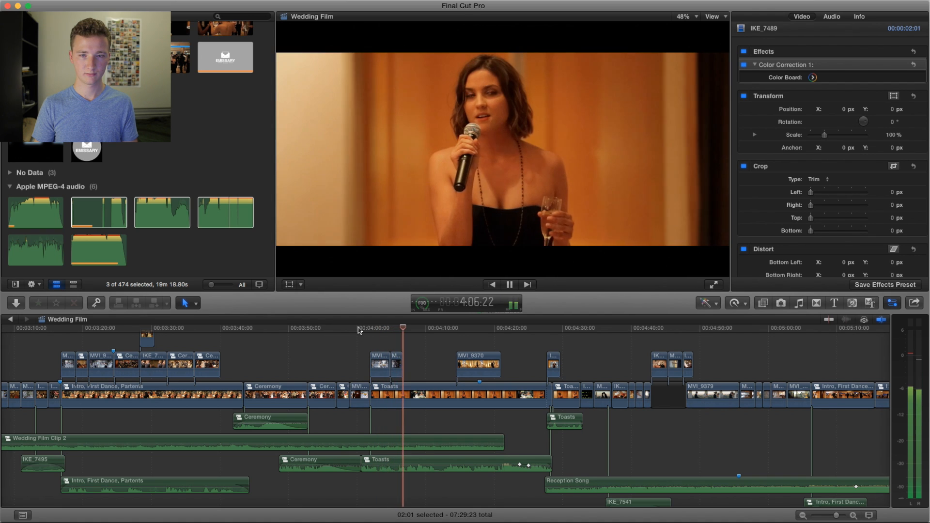
{"action": "key", "text": "space"}
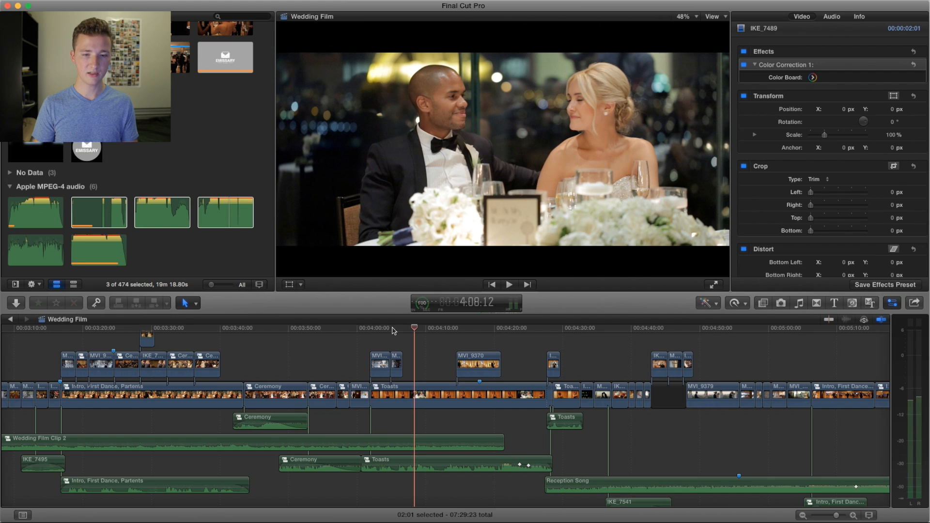
{"action": "left_click_drag", "start_coordinate": [411, 329], "coordinate": [408, 331]}
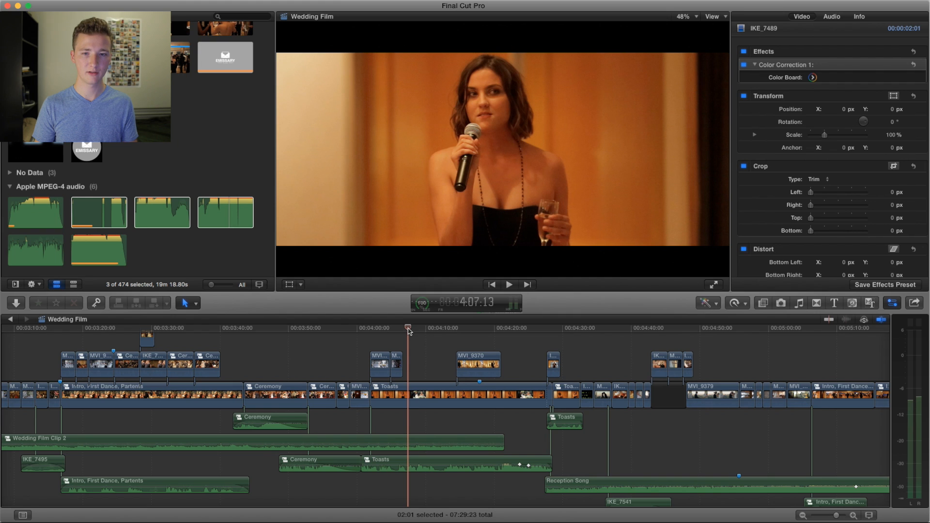
{"action": "scroll", "coordinate": [444, 348], "scroll_direction": "right", "scroll_amount": 10}
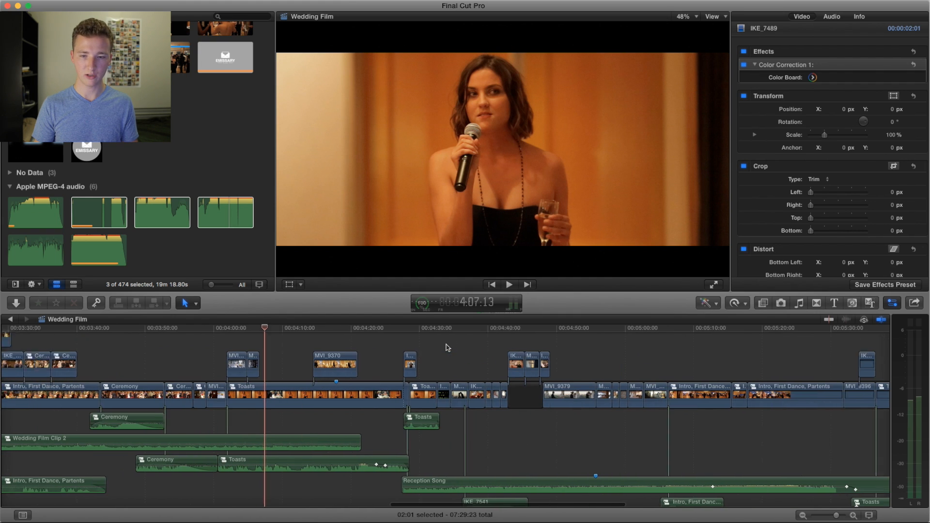
Step: Play from the toasting woman at about 4:07 to the couple embracing in the lobby near 4:21, pausing near 4:12
{"action": "key", "text": "space"}
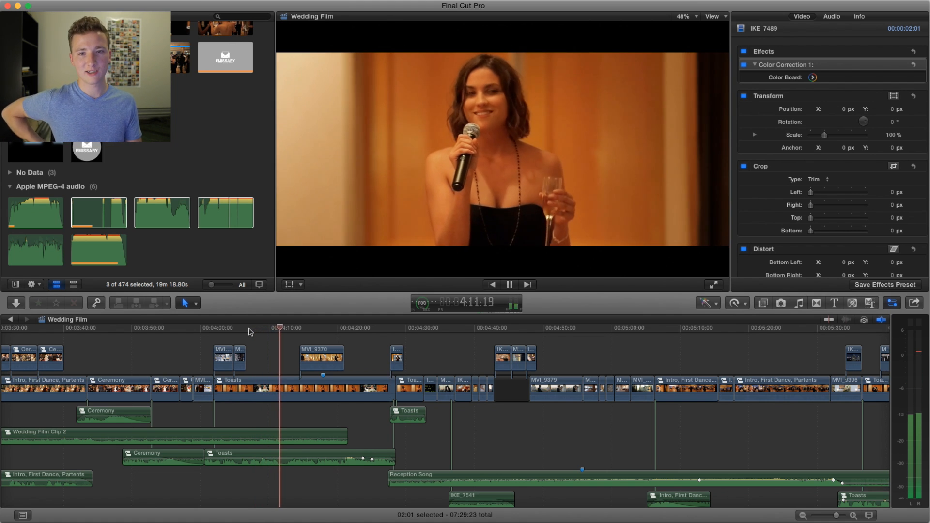
{"action": "key", "text": "space"}
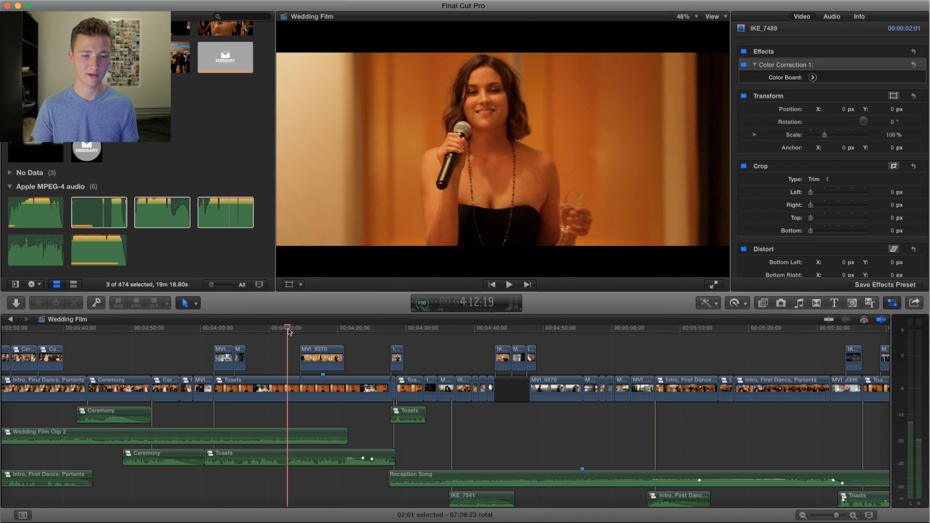
{"action": "key", "text": "space"}
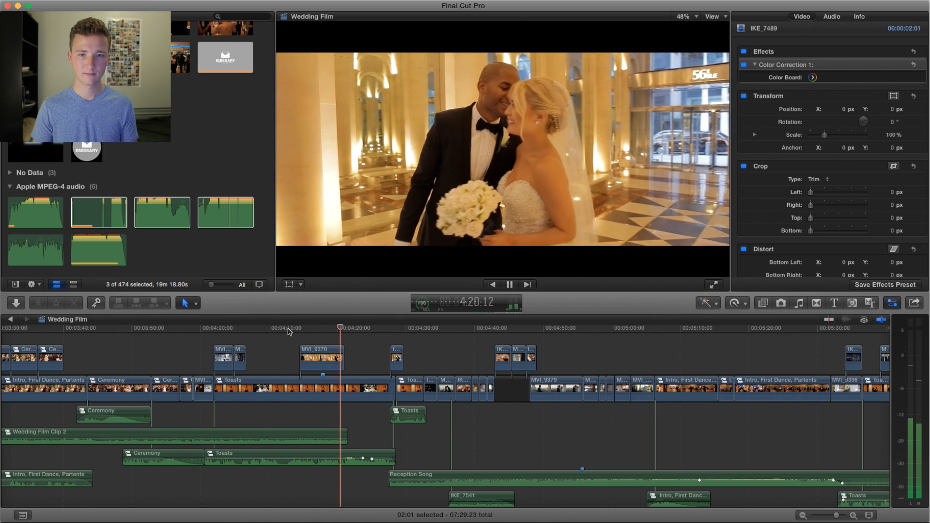
{"action": "key", "text": "space"}
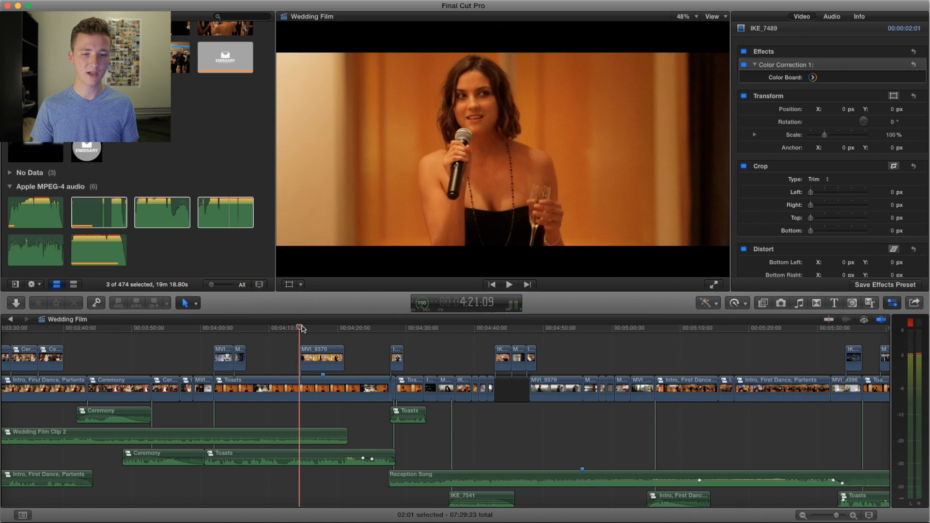
Step: Replay the couple's lobby meeting from about 4:14 to 4:20, and replay it through to the groom at the entrance near 4:27
{"action": "left_click", "coordinate": [300, 328]}
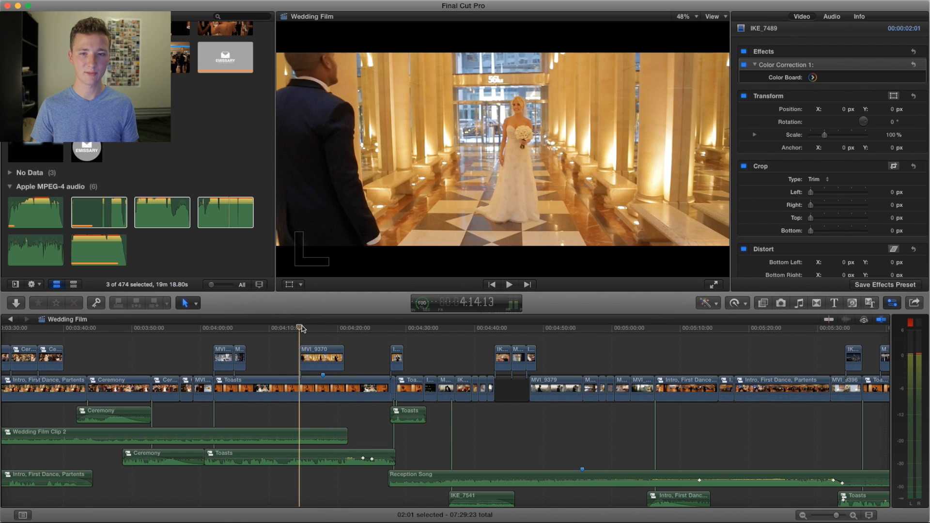
{"action": "key", "text": "space"}
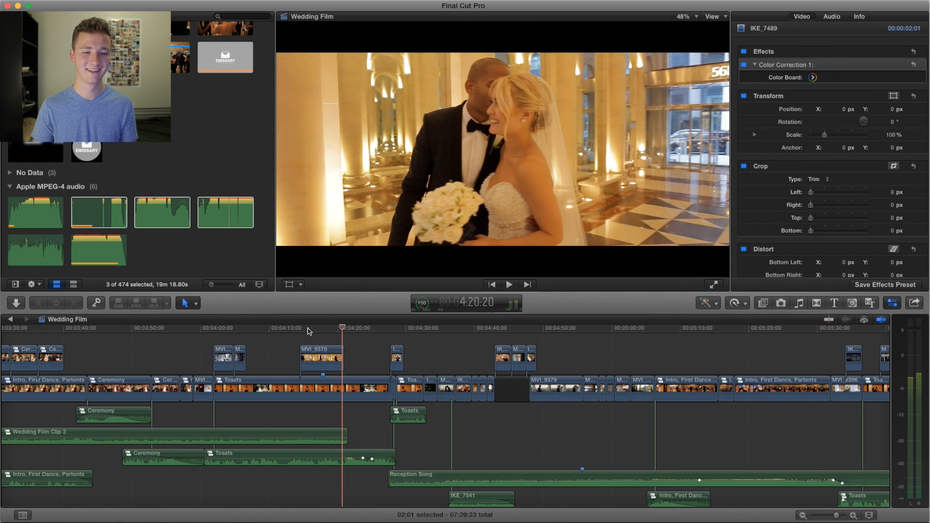
{"action": "left_click", "coordinate": [305, 330]}
{"action": "key", "text": "space"}
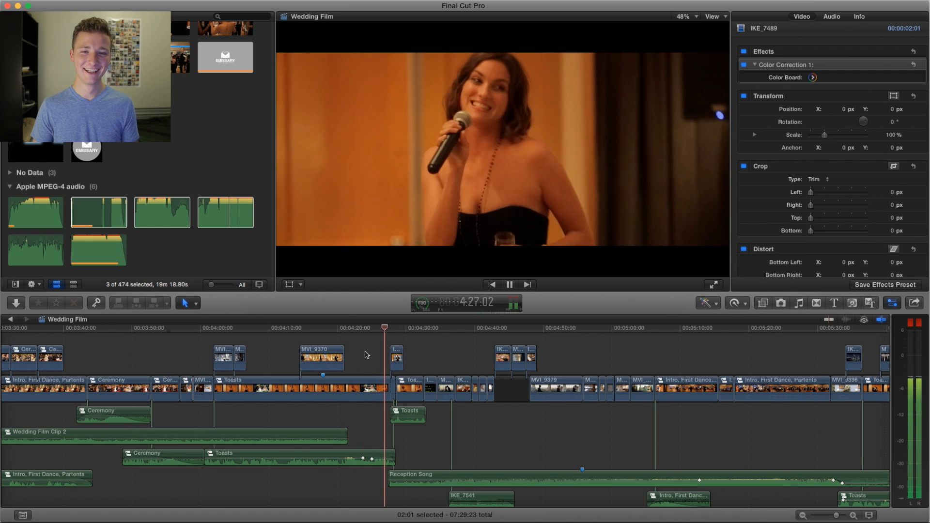
{"action": "key", "text": "space"}
{"action": "scroll", "coordinate": [359, 345], "scroll_direction": "down", "scroll_amount": 2}
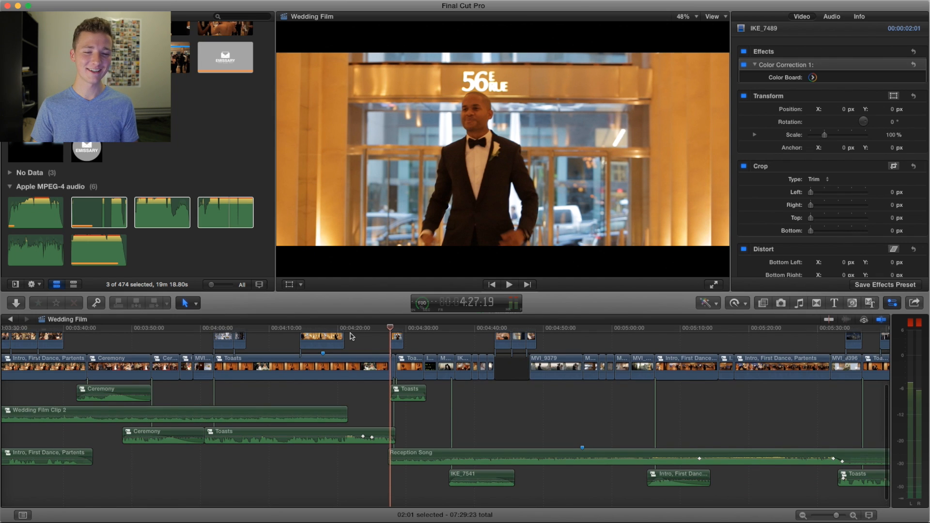
{"action": "scroll", "coordinate": [352, 337], "scroll_direction": "up", "scroll_amount": 1}
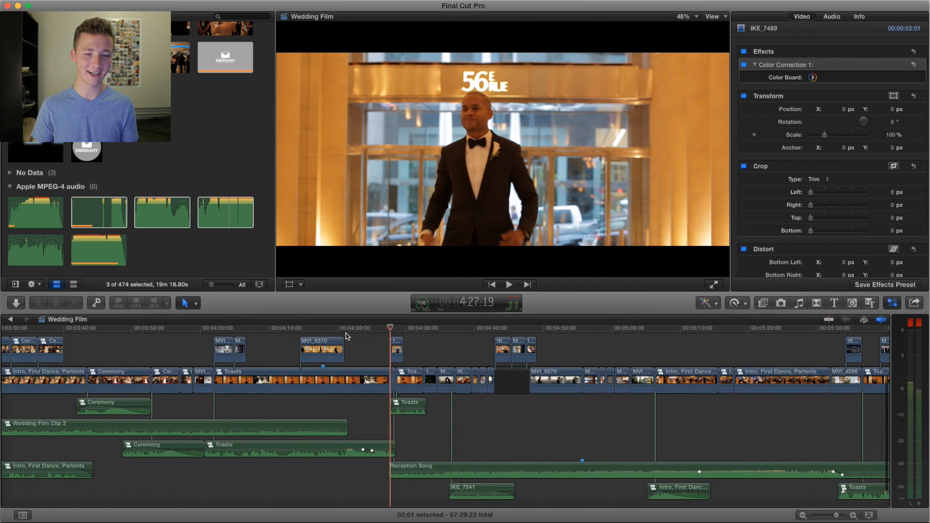
Step: Play from the toasting woman at about 4:21 to the couple silhouetted against the window near 4:37
{"action": "left_click", "coordinate": [347, 328]}
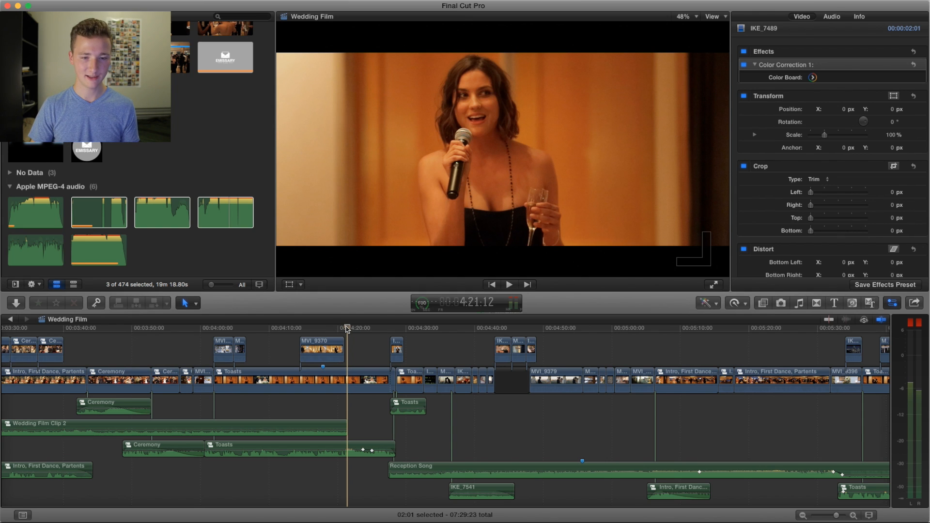
{"action": "left_click", "coordinate": [344, 328]}
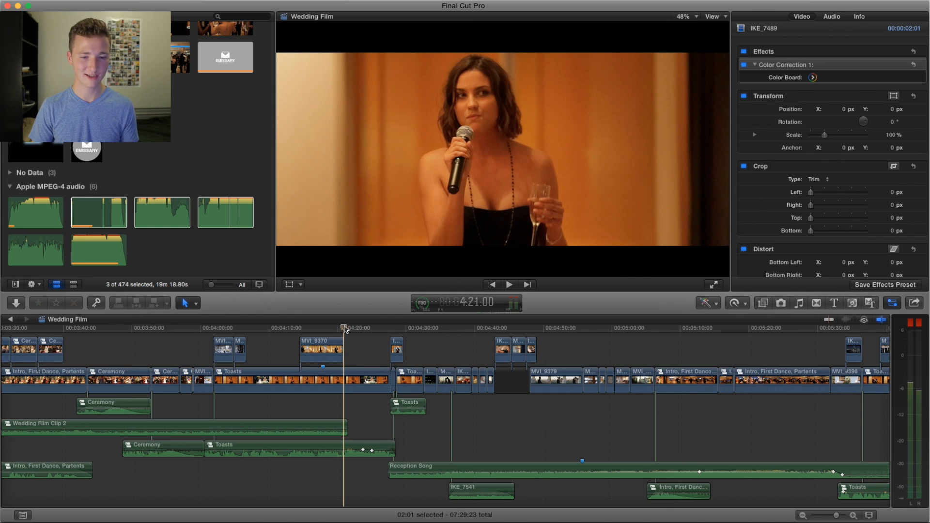
{"action": "key", "text": "space"}
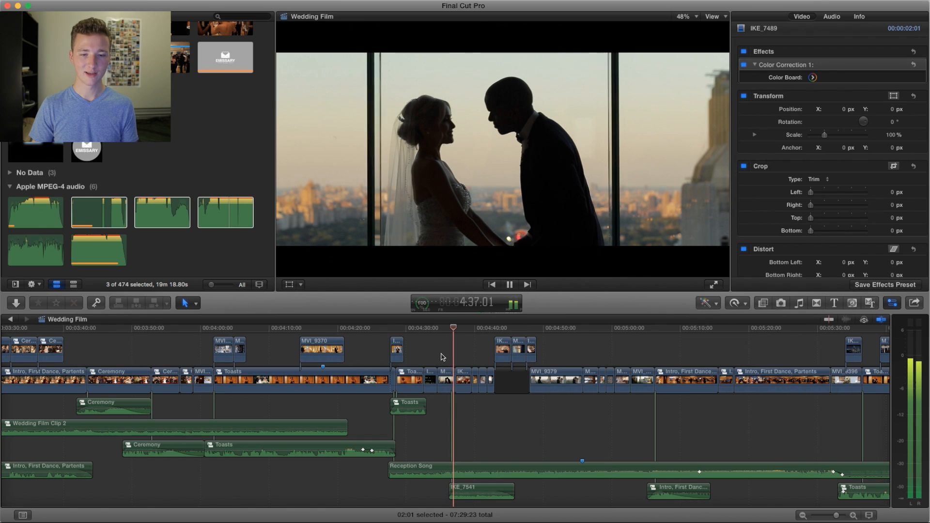
{"action": "key", "text": "space"}
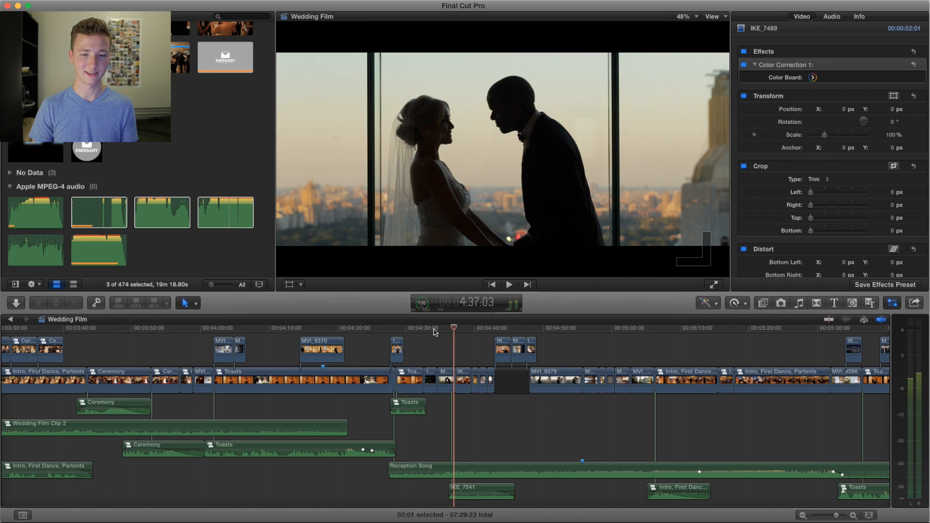
Step: Replay from the silhouetted couple at about 4:34 to the close-up of the bridal bouquet near 4:41
{"action": "left_click", "coordinate": [435, 329]}
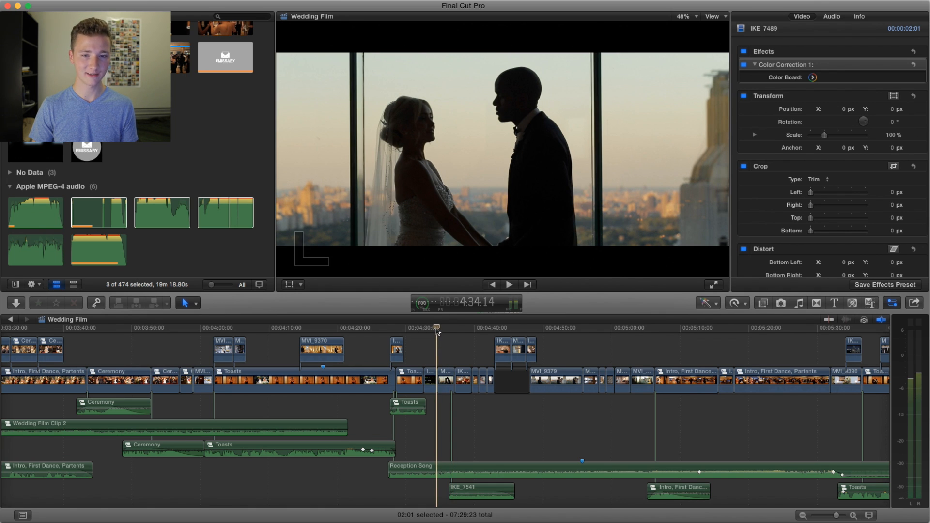
{"action": "scroll", "coordinate": [437, 345], "scroll_direction": "down", "scroll_amount": 3}
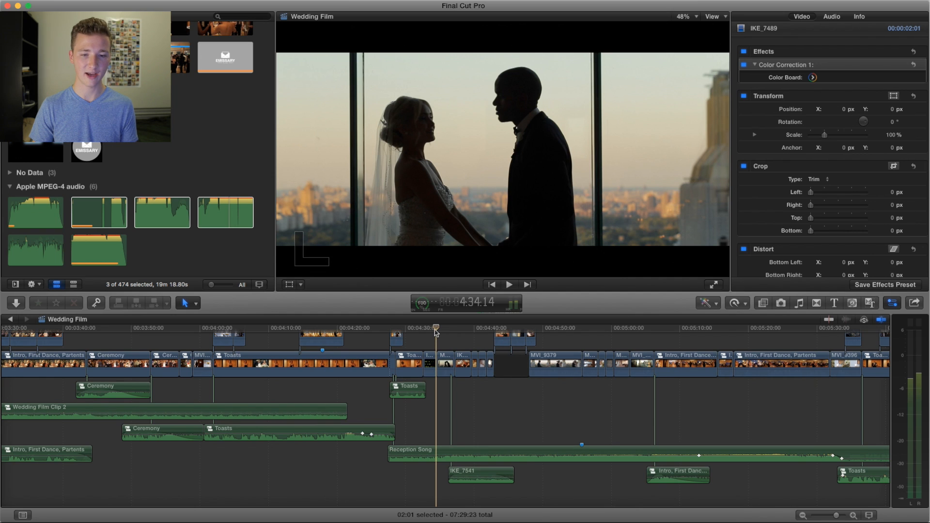
{"action": "key", "text": "space"}
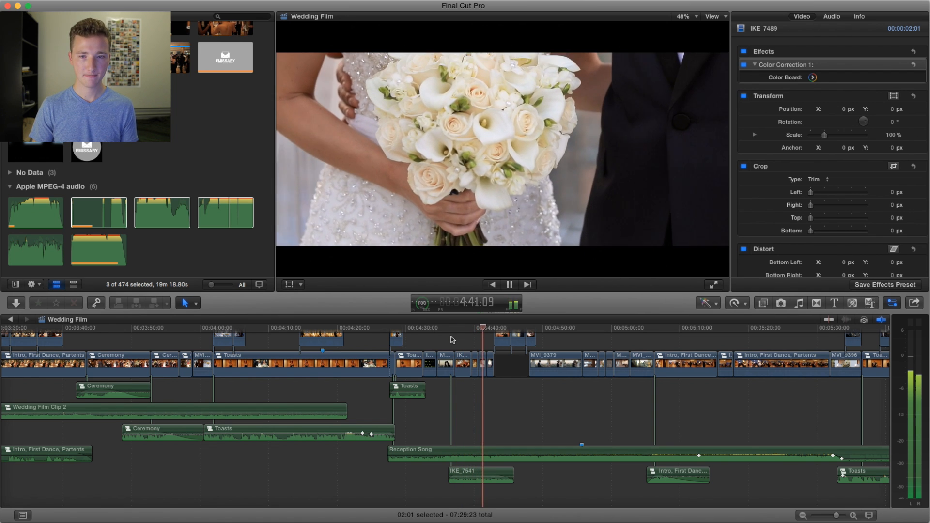
{"action": "key", "text": "space"}
Step: Play from the reception room's ceiling lights at about 4:37 to the place cards near 4:40, and replay through to the bar glasses near 4:43
{"action": "left_click", "coordinate": [455, 329]}
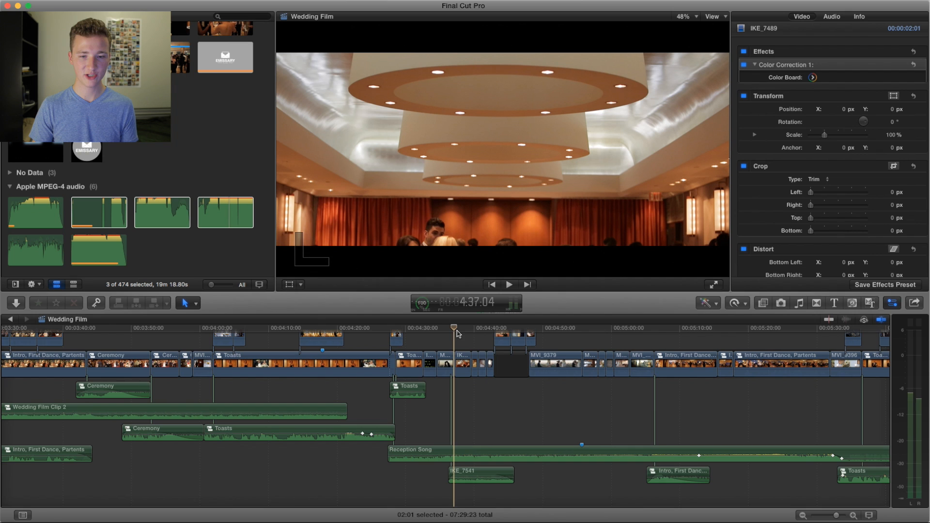
{"action": "scroll", "coordinate": [454, 349], "scroll_direction": "right", "scroll_amount": 5}
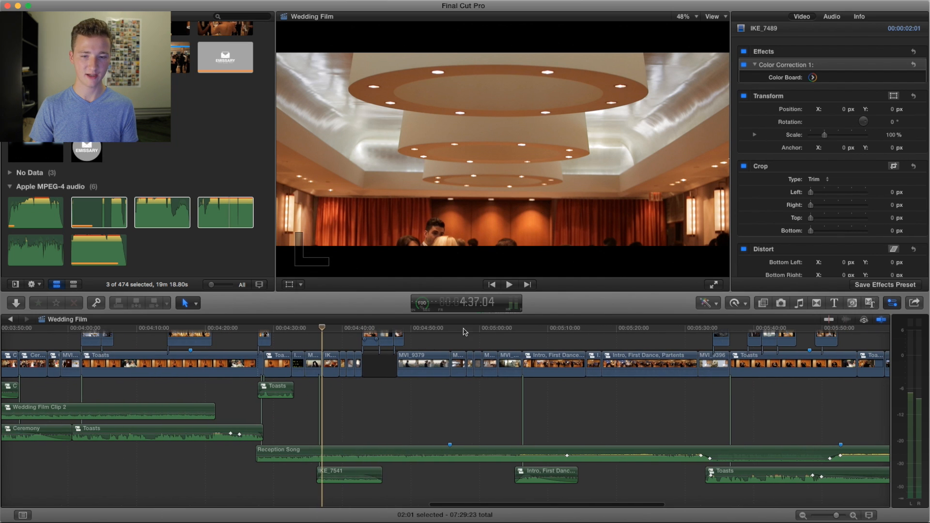
{"action": "left_click_drag", "start_coordinate": [477, 329], "coordinate": [325, 330]}
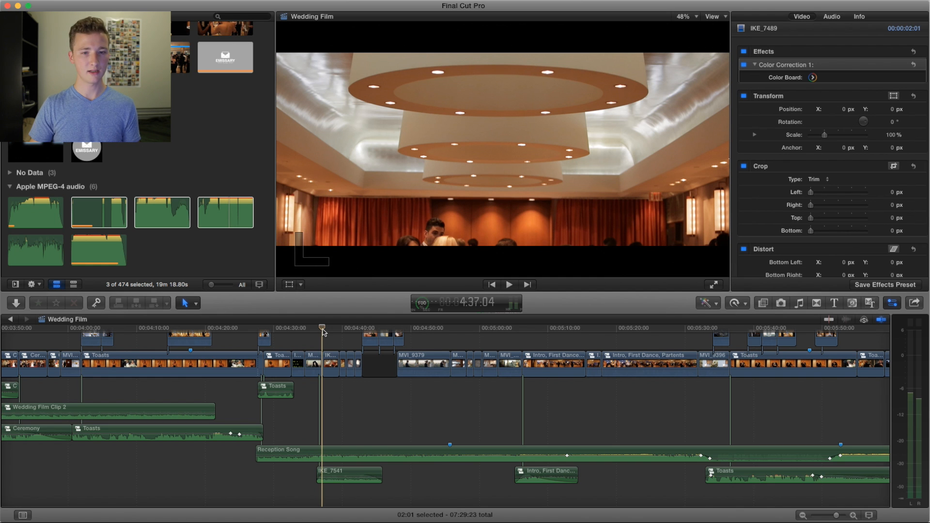
{"action": "key", "text": "space"}
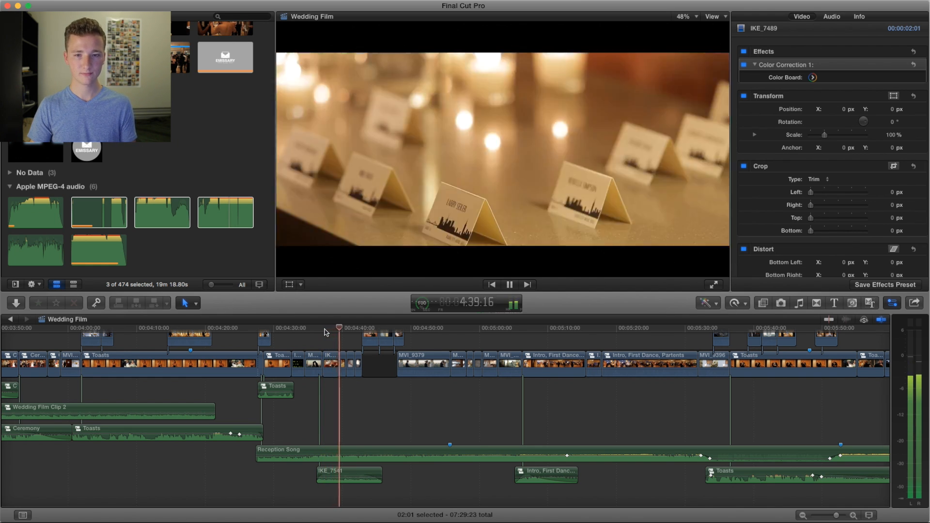
{"action": "key", "text": "space"}
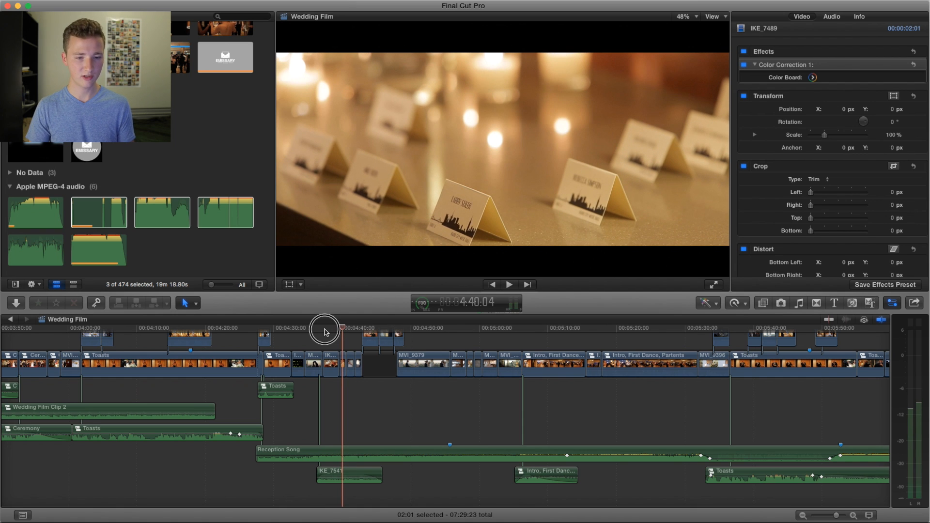
{"action": "left_click", "coordinate": [324, 330]}
{"action": "key", "text": "space"}
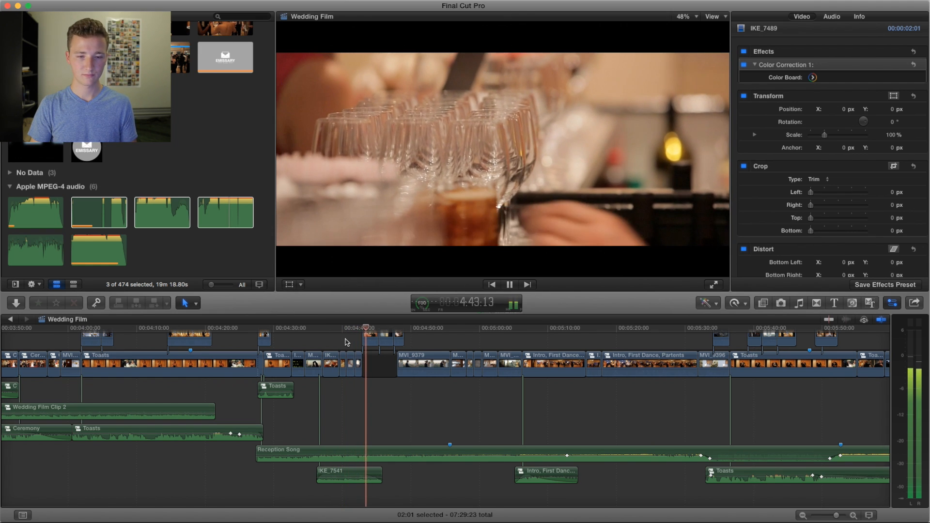
Step: Play from the bouquet close-up at about 4:40 to the couple embracing above the park near 4:53, pausing near 4:50
{"action": "left_click", "coordinate": [346, 331]}
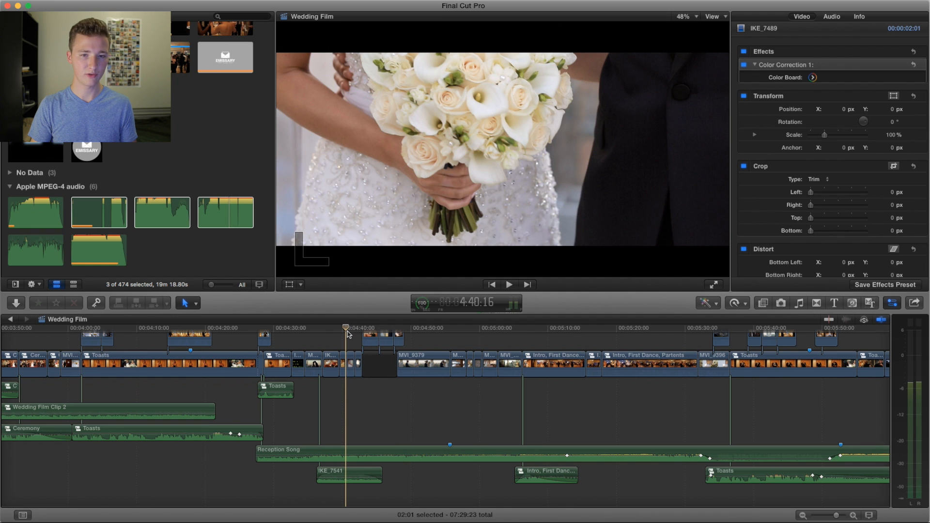
{"action": "key", "text": "space"}
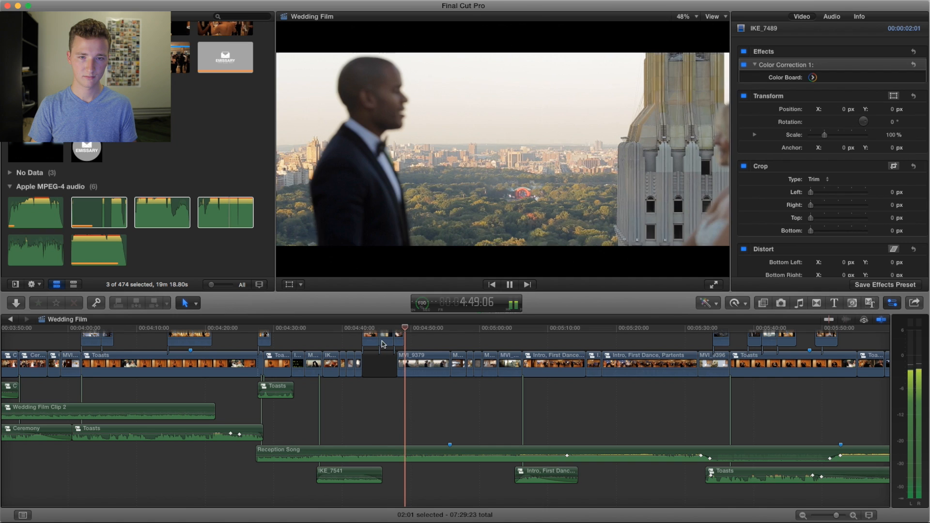
{"action": "key", "text": "space"}
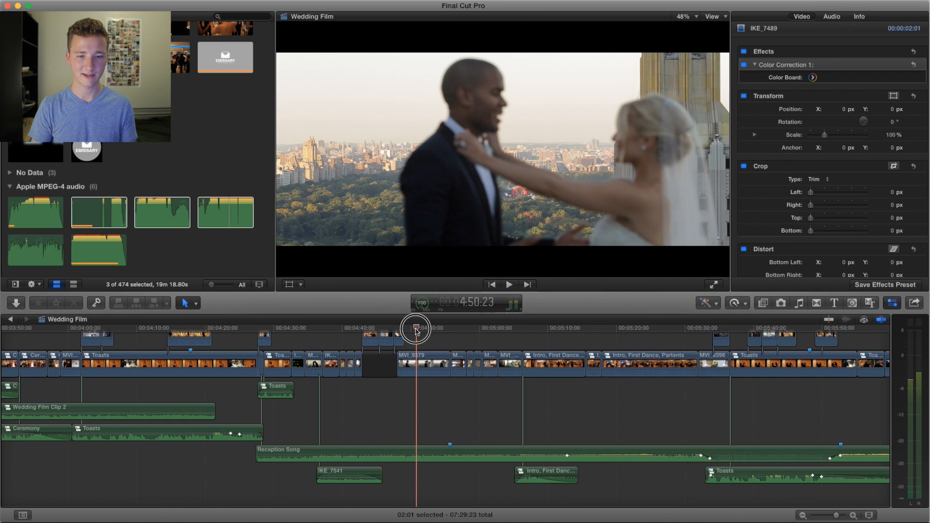
{"action": "key", "text": "space"}
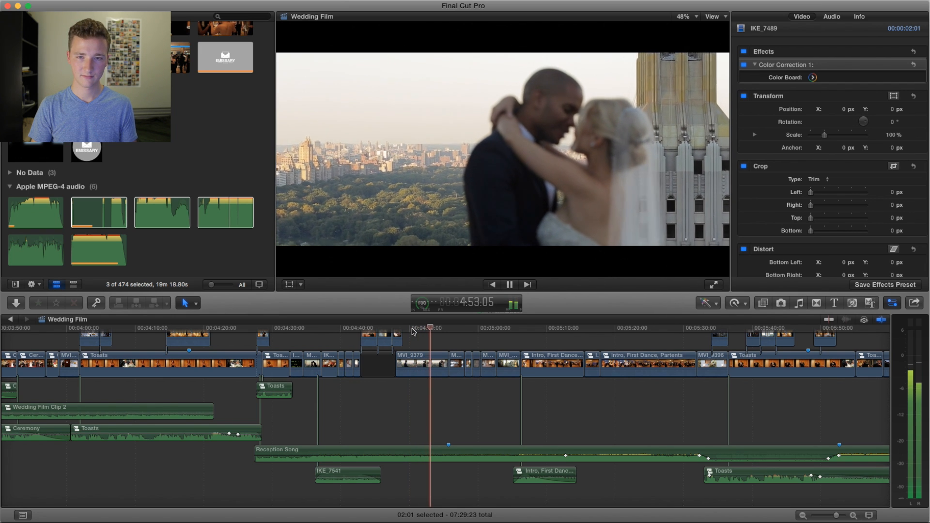
{"action": "key", "text": "space"}
Step: Replay from the groom overlooking the park at about 4:49 to the framed table sign near 4:58
{"action": "left_click_drag", "start_coordinate": [425, 332], "coordinate": [404, 330]}
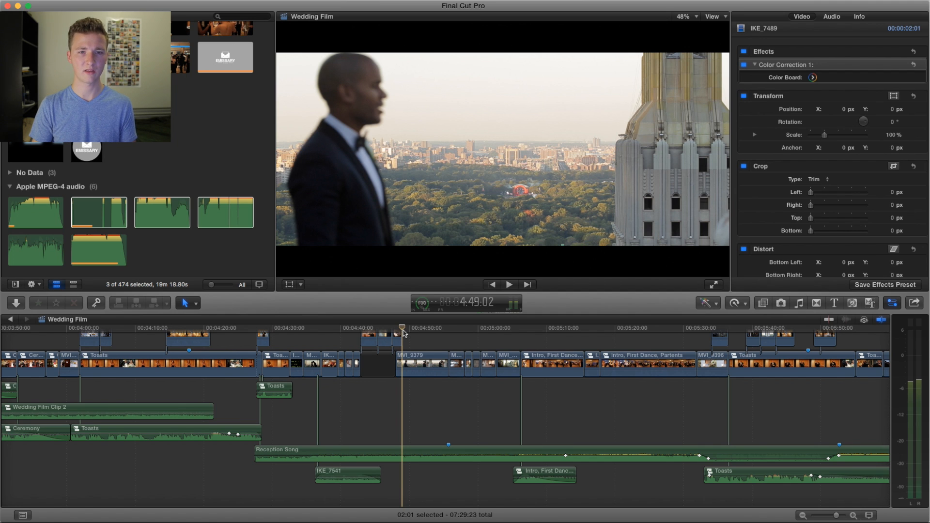
{"action": "key", "text": "space"}
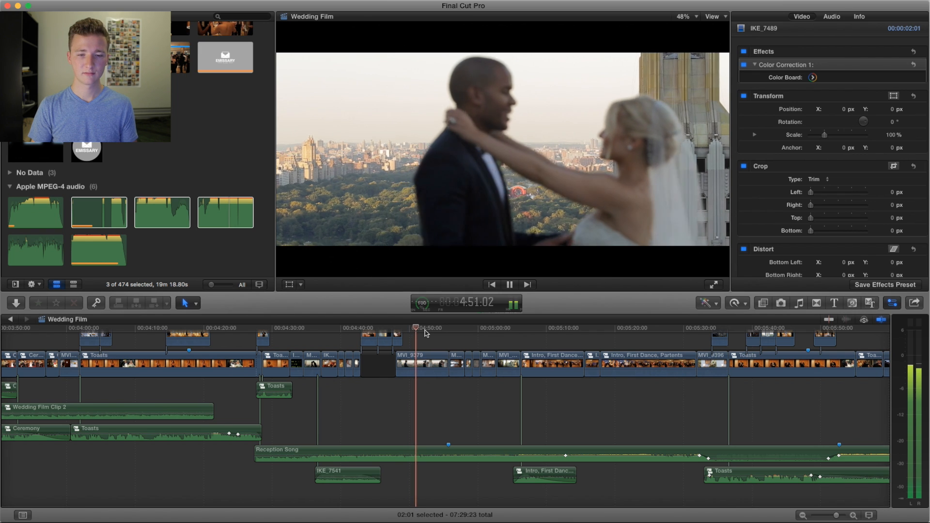
{"action": "scroll", "coordinate": [426, 342], "scroll_direction": "right", "scroll_amount": 3}
{"action": "scroll", "coordinate": [425, 342], "scroll_direction": "right", "scroll_amount": 5}
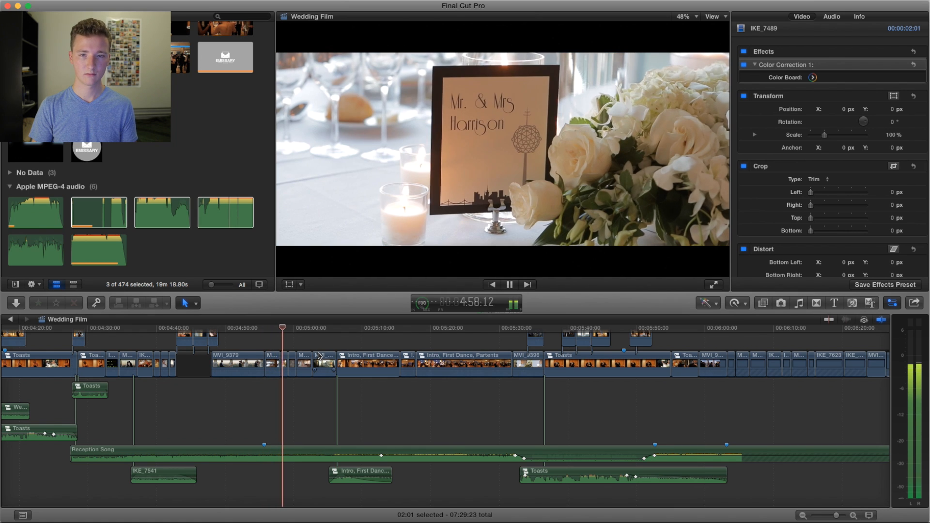
{"action": "key", "text": "space"}
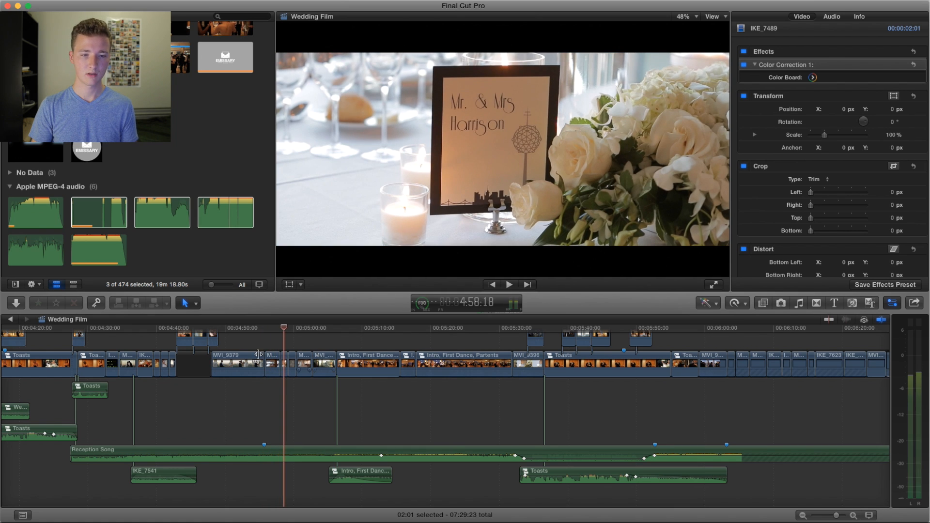
Step: Replay from the empty reception hall at about 4:55 to the framed table sign near 4:58, and return to the hall shot's start
{"action": "left_click", "coordinate": [267, 329]}
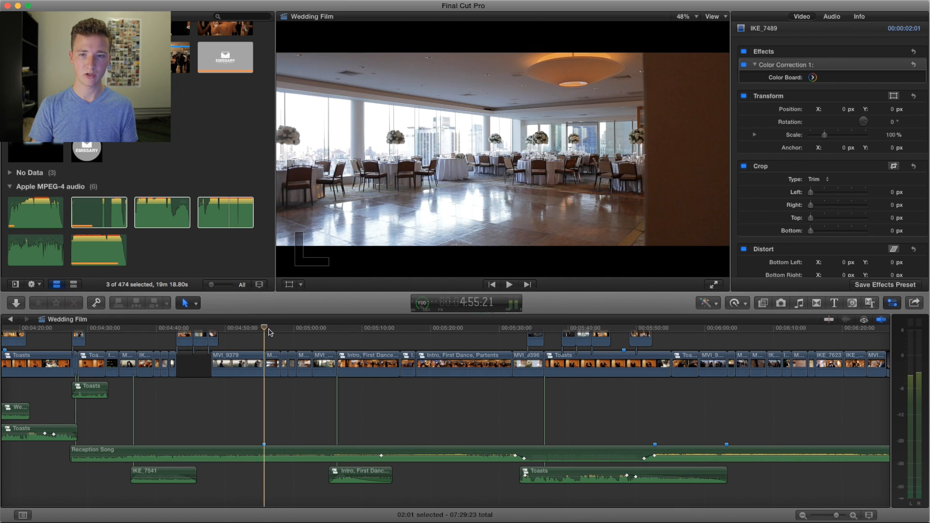
{"action": "key", "text": "space"}
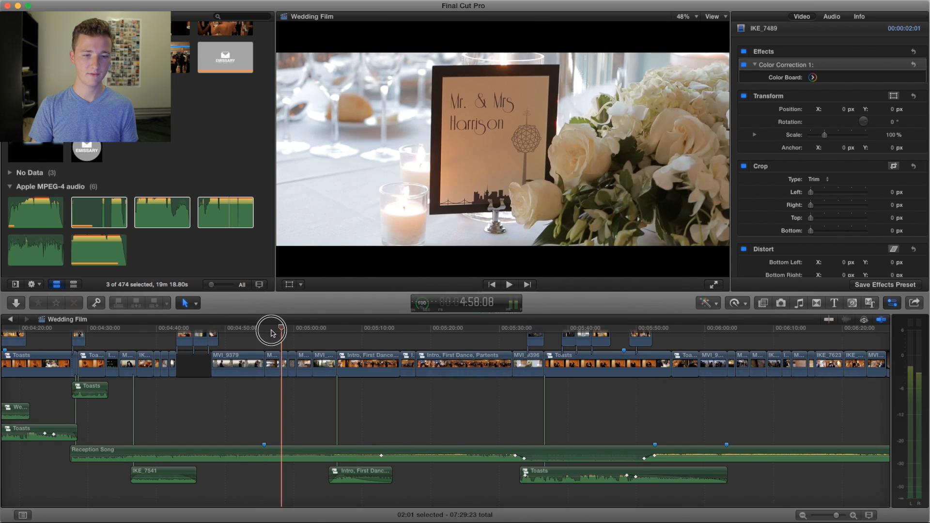
{"action": "key", "text": "space"}
{"action": "left_click", "coordinate": [267, 329]}
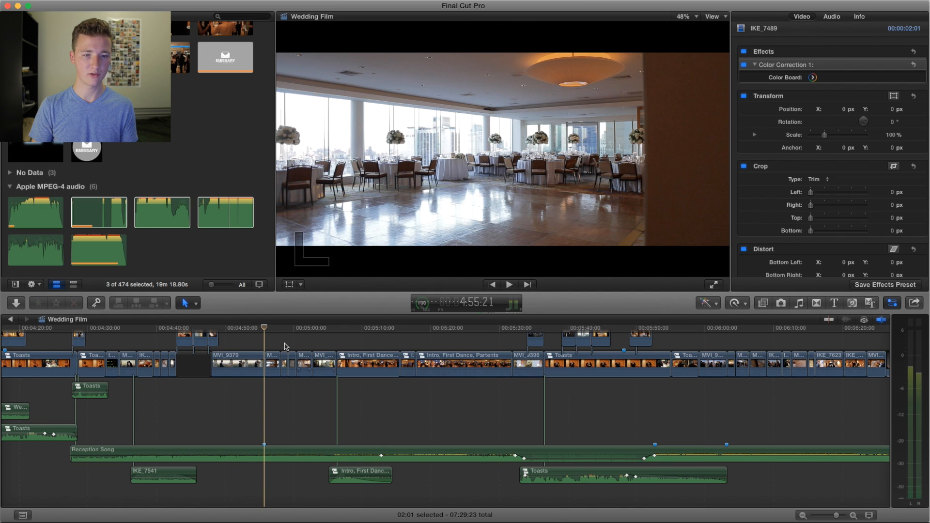
{"action": "key", "text": "space"}
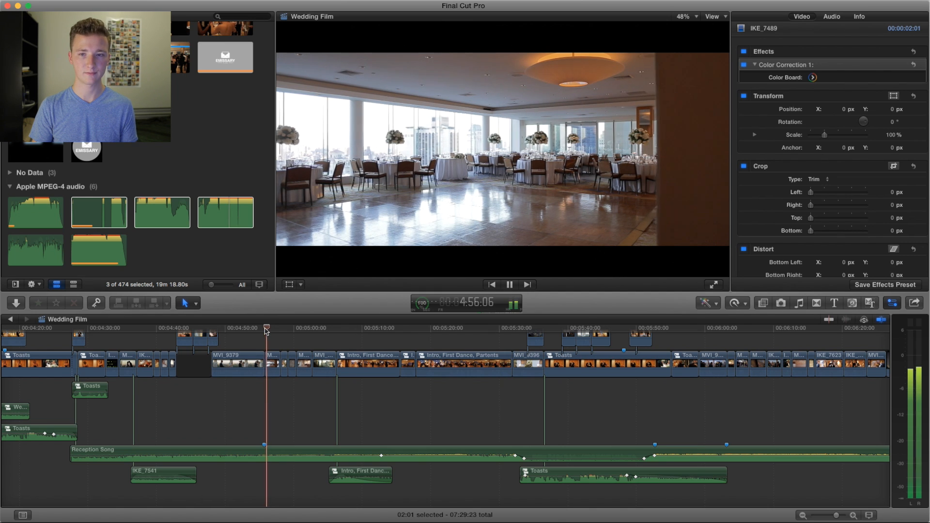
{"action": "left_click", "coordinate": [266, 329]}
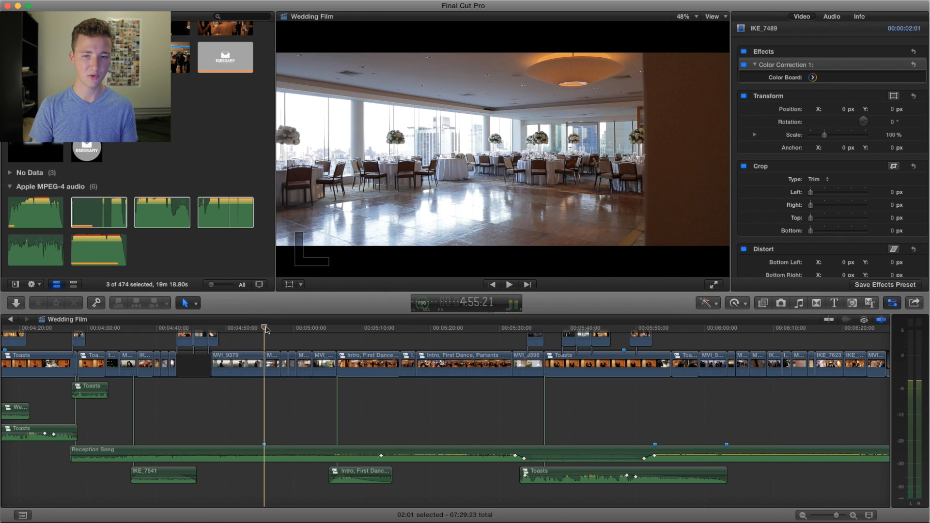
Step: Play from the empty reception hall at about 4:55 past the framed table sign, pausing near 4:58, and move to the wedding cake near 5:00
{"action": "key", "text": "space"}
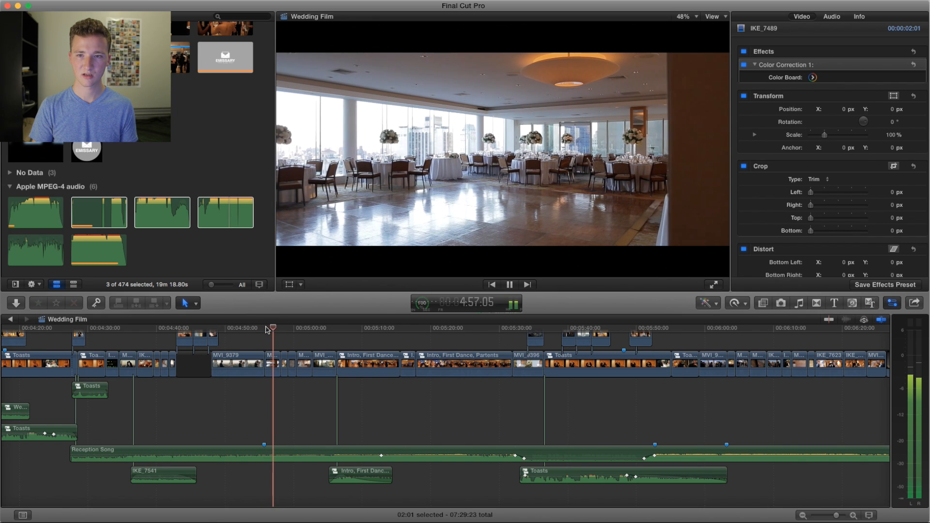
{"action": "key", "text": "space"}
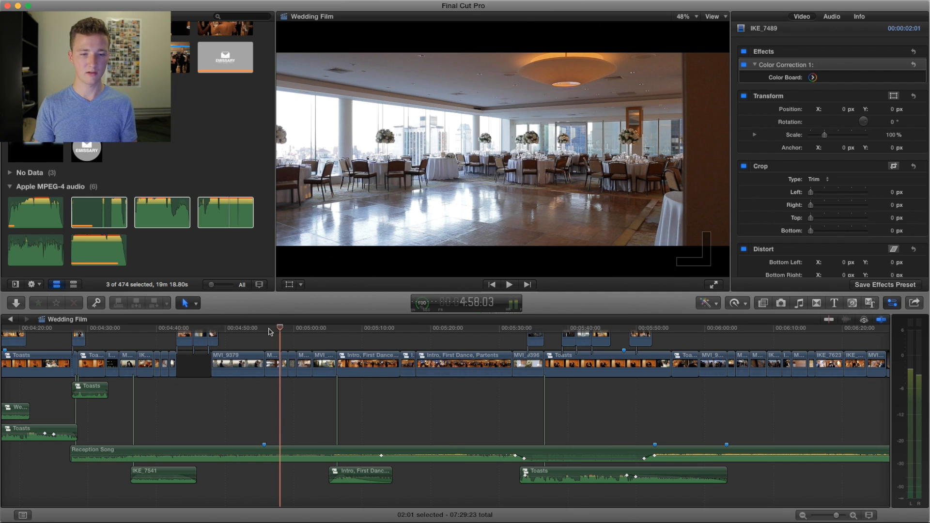
{"action": "key", "text": "space"}
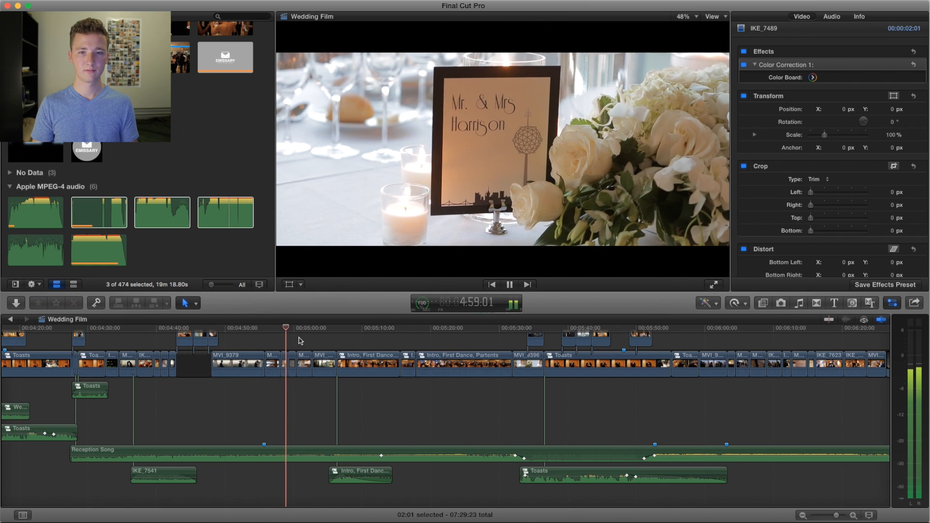
{"action": "key", "text": "space"}
{"action": "left_click_drag", "start_coordinate": [302, 334], "coordinate": [297, 328]}
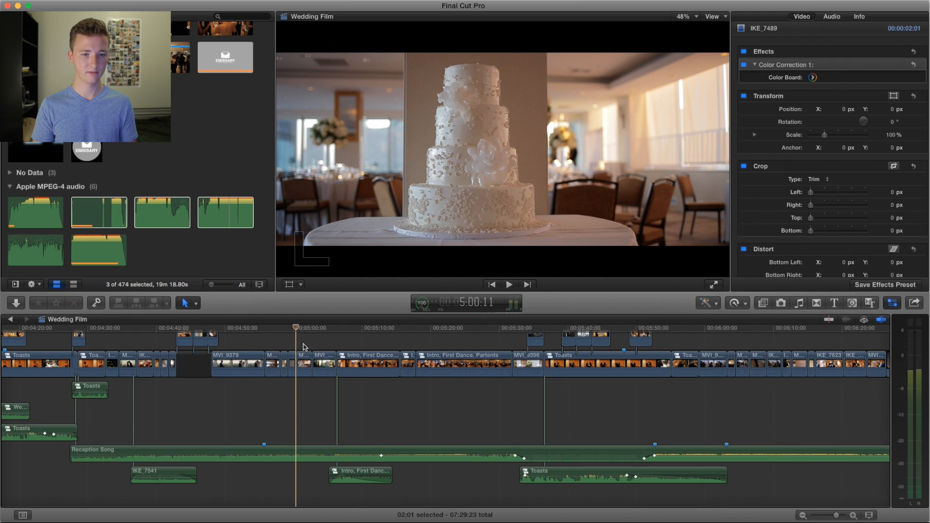
Step: Play from the wedding cake at about 5:00 to the couple kissing behind the serving tray near 5:04
{"action": "scroll", "coordinate": [305, 347], "scroll_direction": "right", "scroll_amount": 5}
{"action": "scroll", "coordinate": [305, 347], "scroll_direction": "right", "scroll_amount": 4}
{"action": "scroll", "coordinate": [290, 347], "scroll_direction": "up", "scroll_amount": 1}
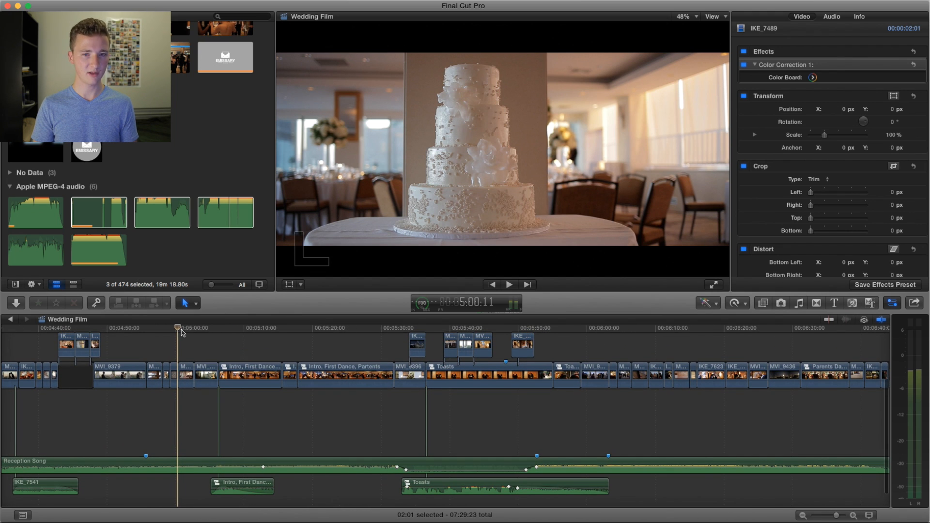
{"action": "key", "text": "space"}
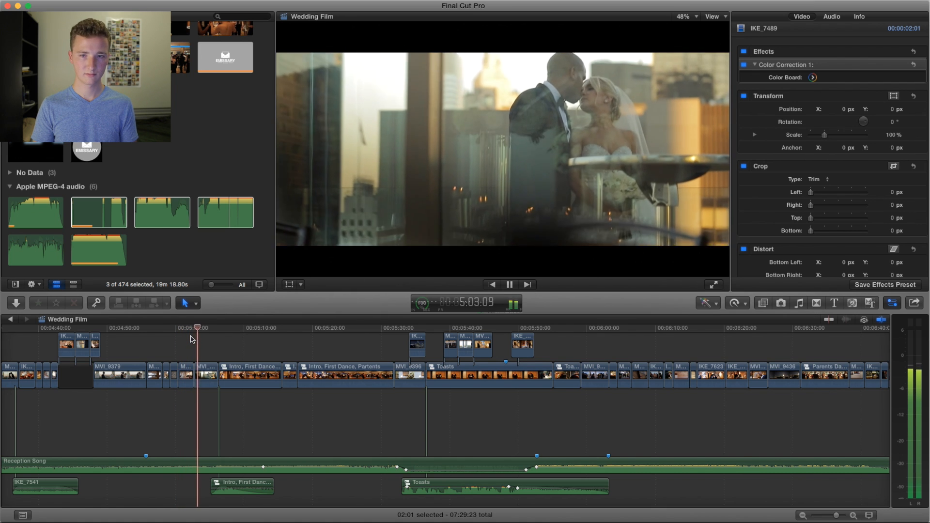
{"action": "key", "text": "space"}
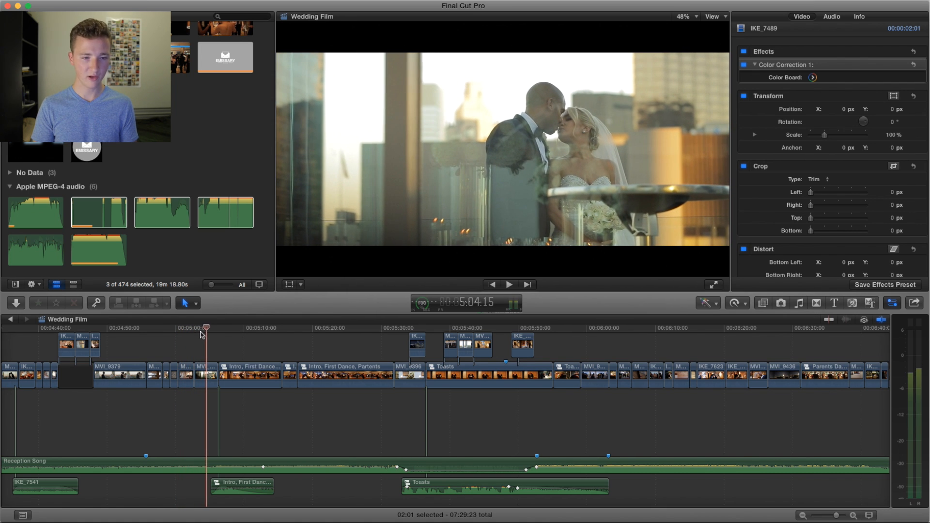
Step: Replay the couple behind the tray from about 5:04 and again from 5:02, continuing through their reception entrance to about 5:11
{"action": "left_click", "coordinate": [204, 329]}
{"action": "key", "text": "space"}
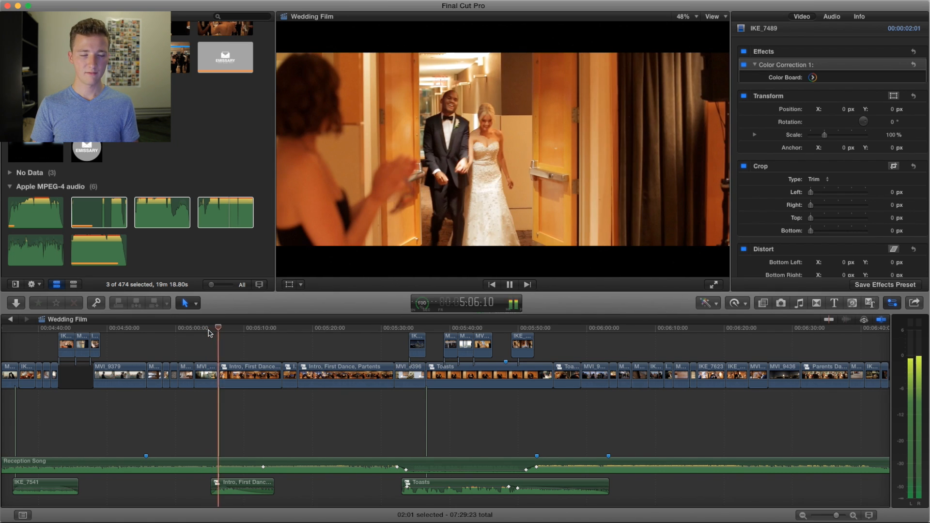
{"action": "left_click_drag", "start_coordinate": [210, 329], "coordinate": [195, 330]}
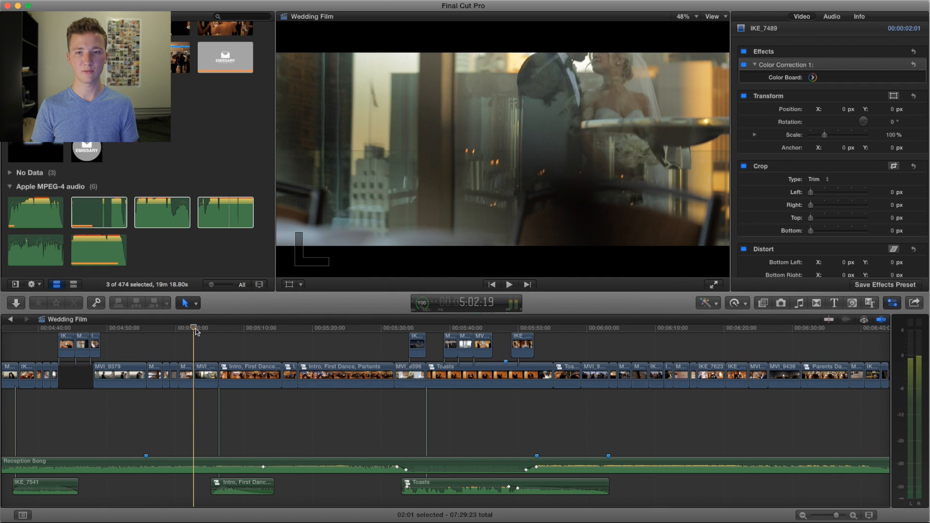
{"action": "key", "text": "space"}
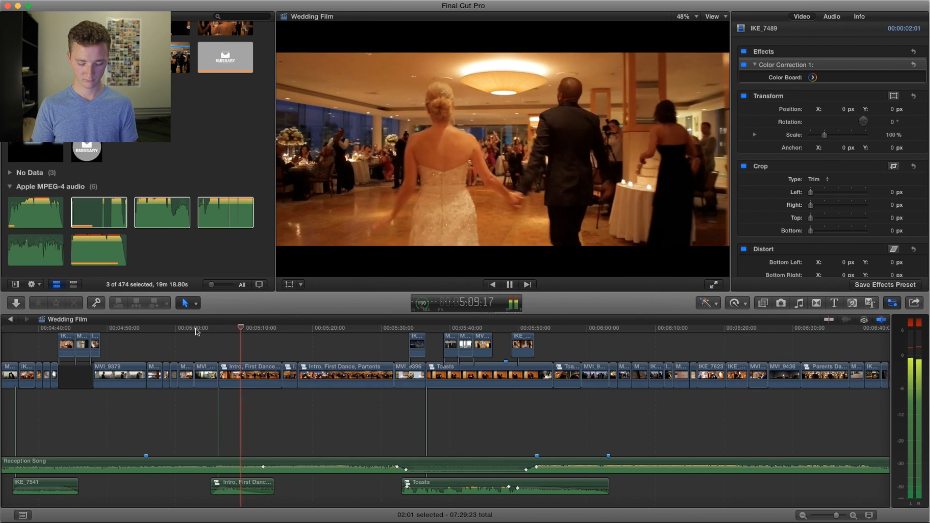
{"action": "key", "text": "space"}
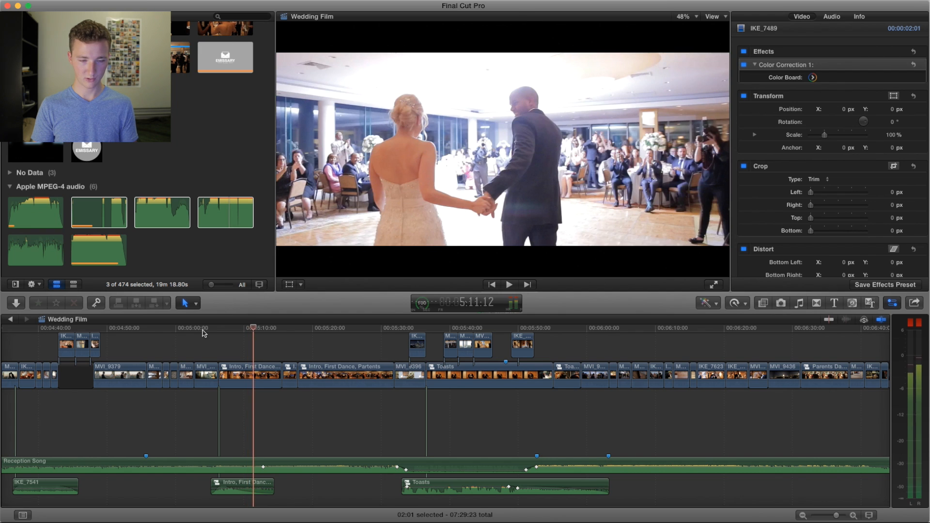
Step: Scrub back and forth through the couple's entrance into the reception hall between about 5:08 and 5:10
{"action": "left_click", "coordinate": [249, 328]}
{"action": "left_click_drag", "start_coordinate": [249, 329], "coordinate": [243, 331]}
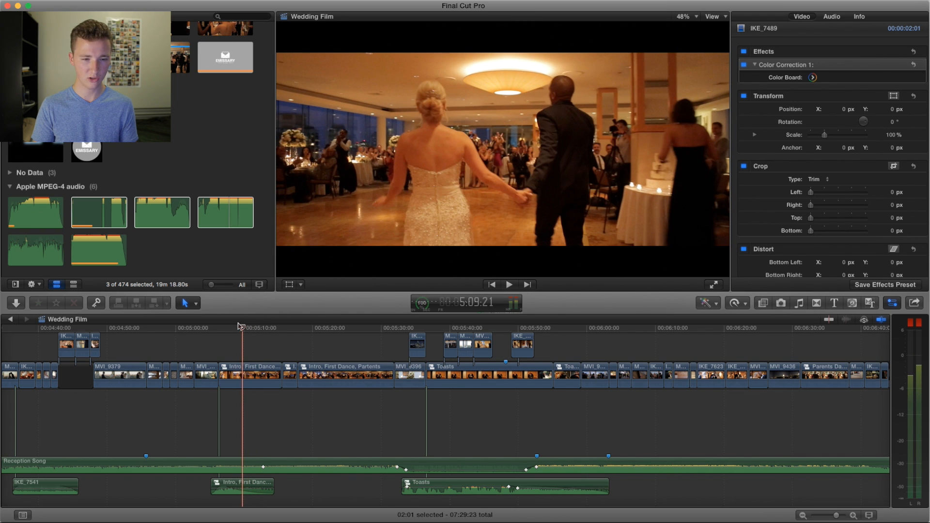
{"action": "mouse_move", "coordinate": [235, 332]}
{"action": "left_mouse_down"}
{"action": "mouse_move", "coordinate": [219, 332]}
{"action": "mouse_move", "coordinate": [239, 332]}
{"action": "left_mouse_up"}
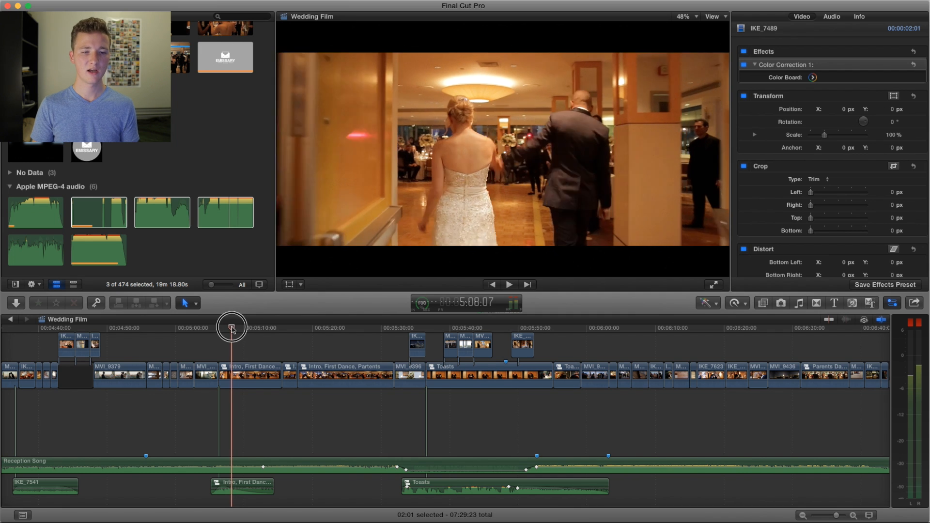
{"action": "left_click_drag", "start_coordinate": [232, 329], "coordinate": [231, 330]}
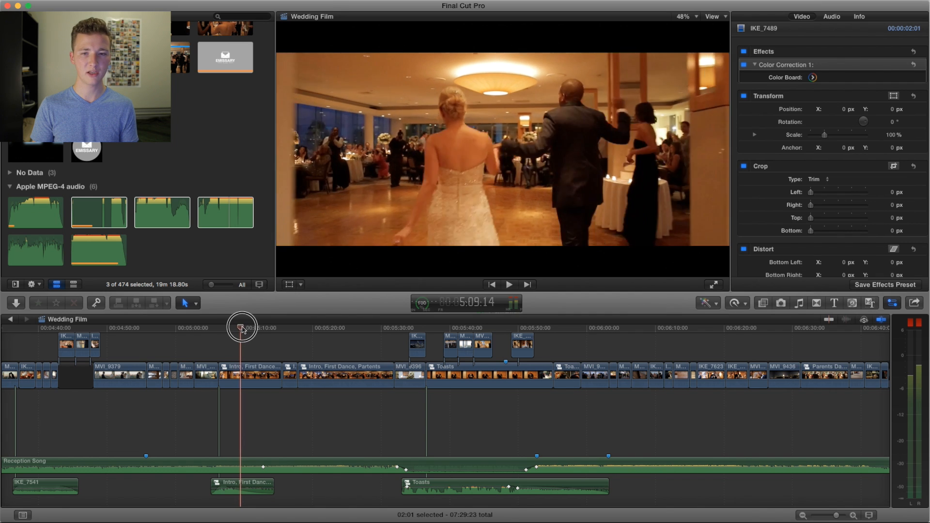
{"action": "mouse_move", "coordinate": [245, 329]}
{"action": "left_mouse_down"}
{"action": "mouse_move", "coordinate": [258, 331]}
{"action": "mouse_move", "coordinate": [246, 329]}
{"action": "left_mouse_up"}
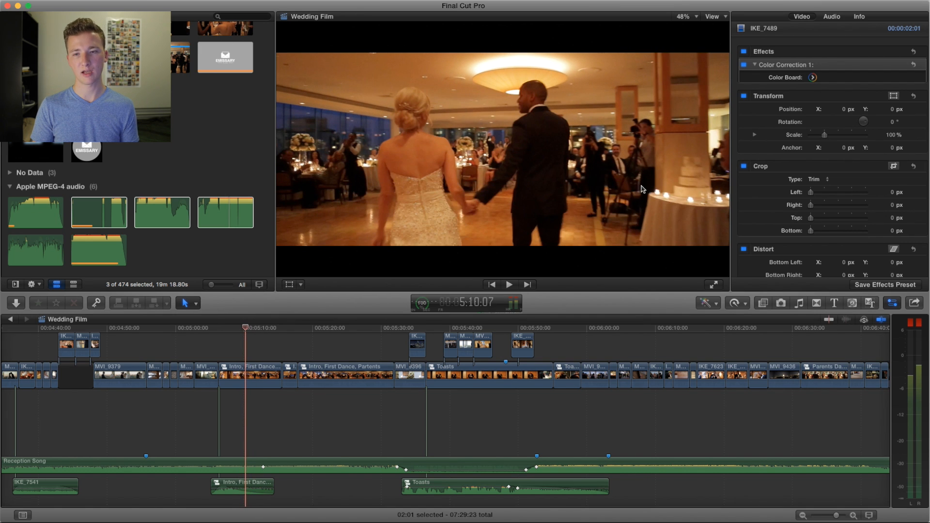
Step: Play the entrance from about 5:10 to 5:14, and replay from about 5:12 to the first dance near 5:17
{"action": "key", "text": "space"}
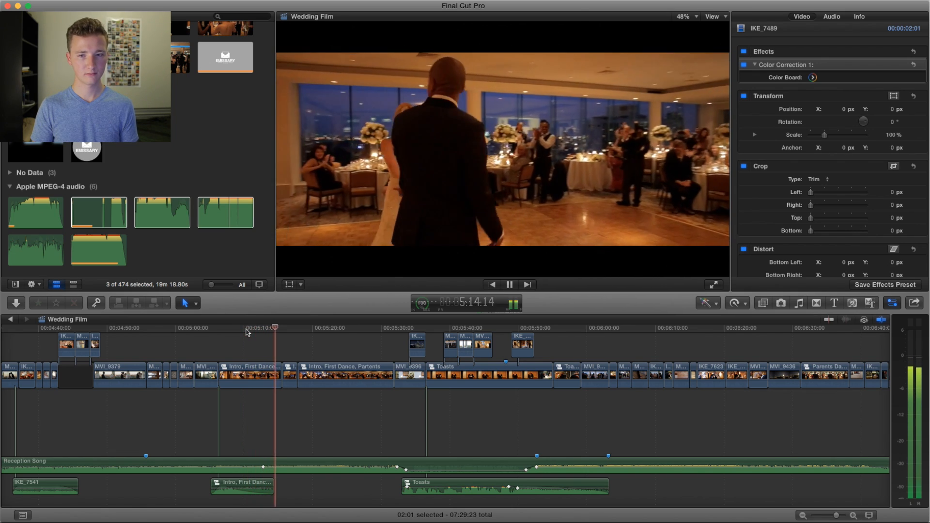
{"action": "key", "text": "space"}
{"action": "left_click", "coordinate": [268, 330]}
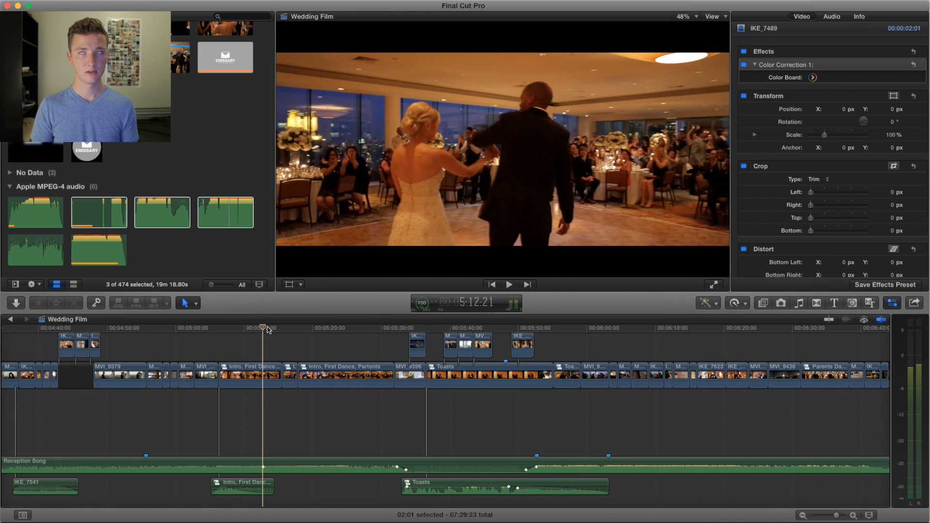
{"action": "key", "text": "space"}
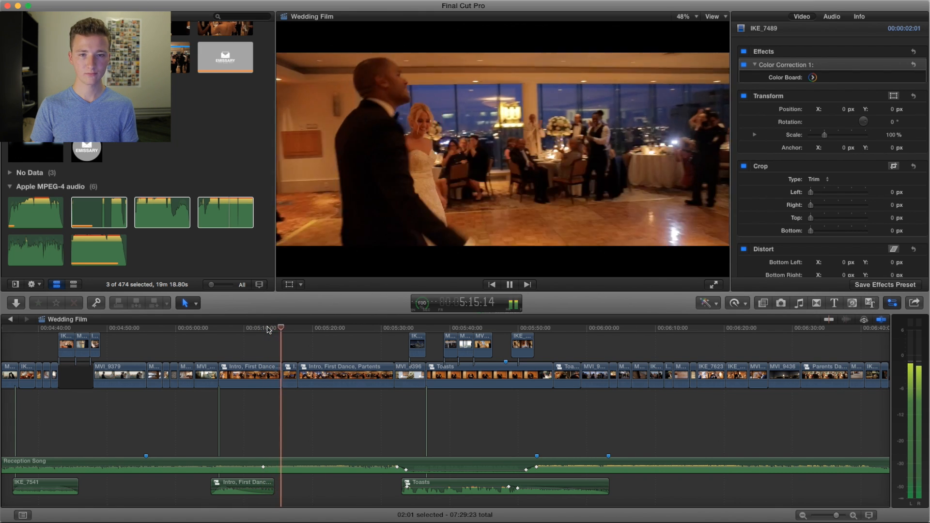
{"action": "key", "text": "space"}
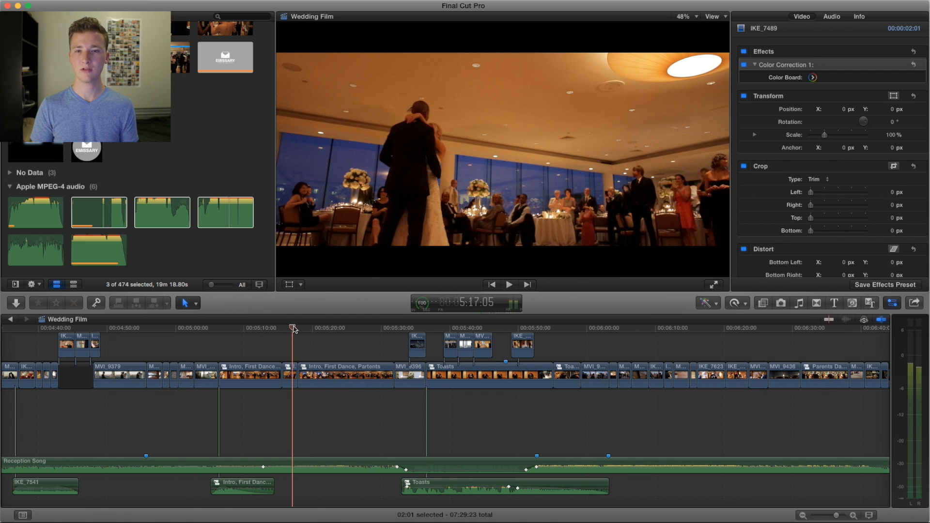
Step: Play from the first dance at about 5:16 through the toast to the couple kissing above the park near 5:41
{"action": "left_click_drag", "start_coordinate": [293, 328], "coordinate": [291, 329]}
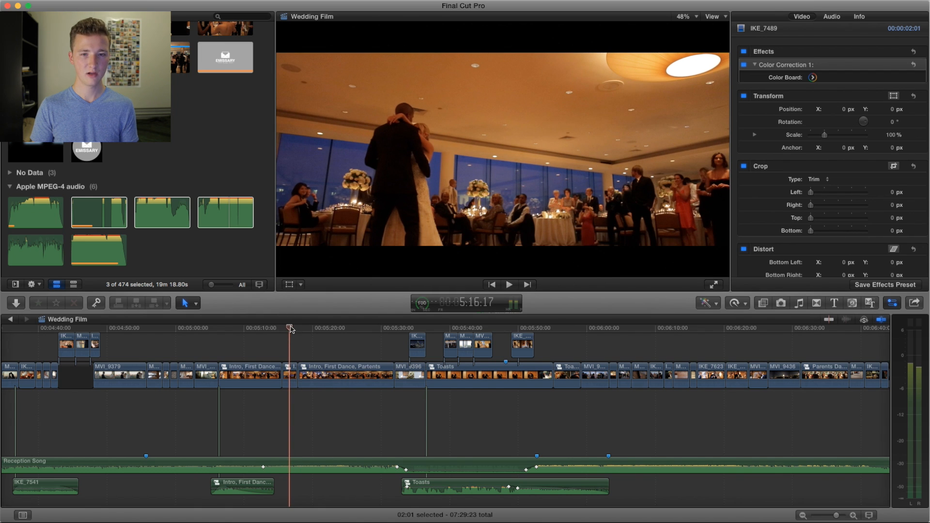
{"action": "key", "text": "space"}
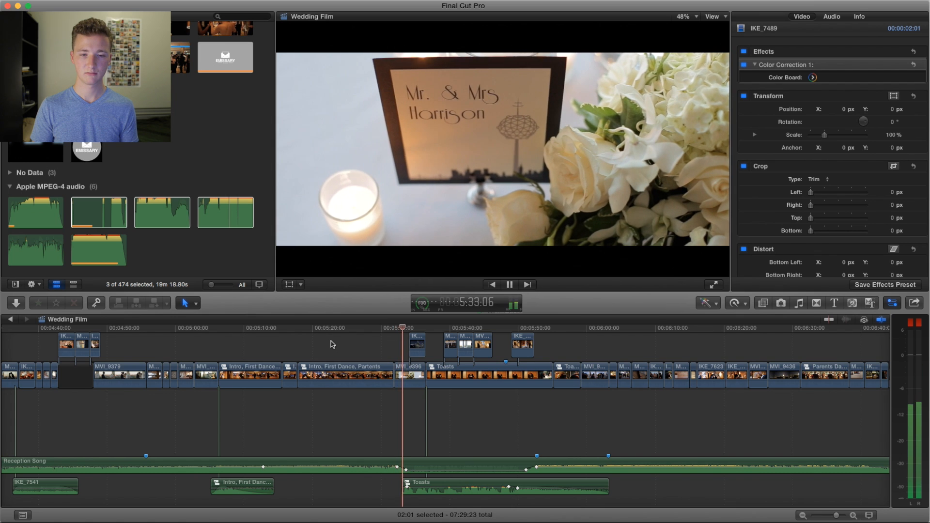
{"action": "scroll", "coordinate": [331, 344], "scroll_direction": "right", "scroll_amount": 5}
{"action": "scroll", "coordinate": [332, 344], "scroll_direction": "right", "scroll_amount": 3}
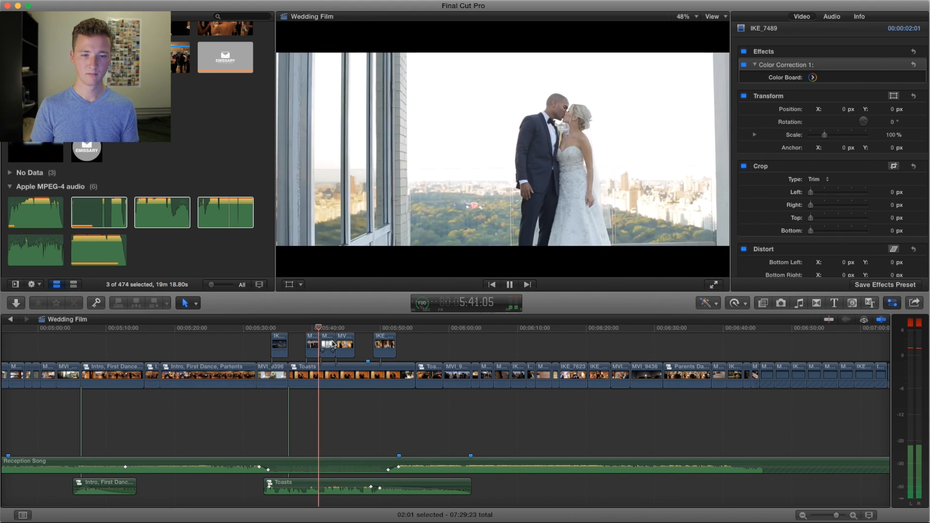
{"action": "key", "text": "space"}
Step: Replay the toast from about 5:38 through the lobby kiss to the couple raising a glass near 5:52
{"action": "mouse_move", "coordinate": [310, 328]}
{"action": "left_mouse_down"}
{"action": "mouse_move", "coordinate": [346, 329]}
{"action": "mouse_move", "coordinate": [301, 328]}
{"action": "left_mouse_up"}
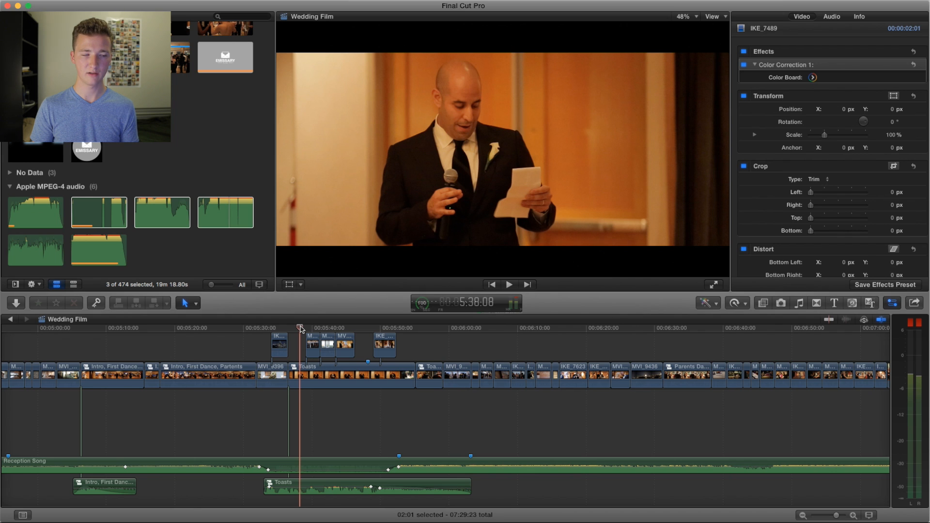
{"action": "key", "text": "space"}
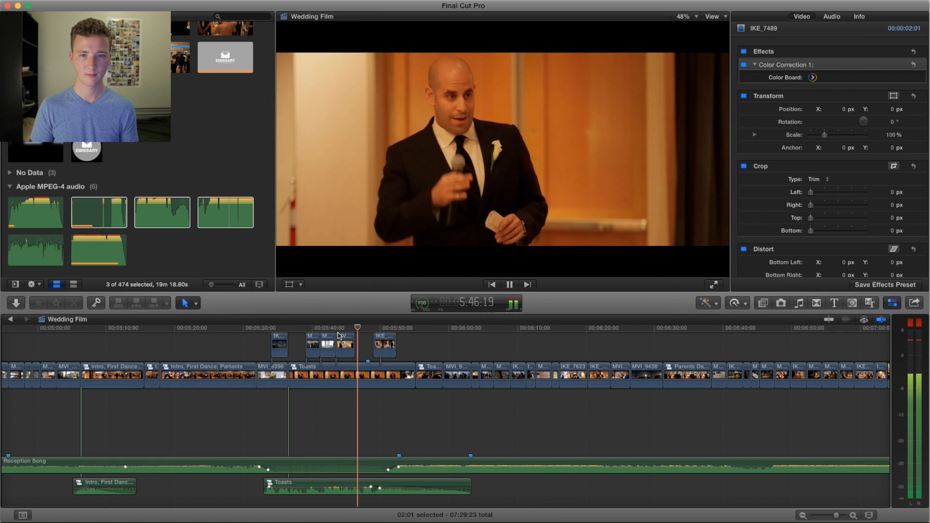
{"action": "scroll", "coordinate": [334, 338], "scroll_direction": "right", "scroll_amount": 5}
{"action": "scroll", "coordinate": [338, 336], "scroll_direction": "right", "scroll_amount": 5}
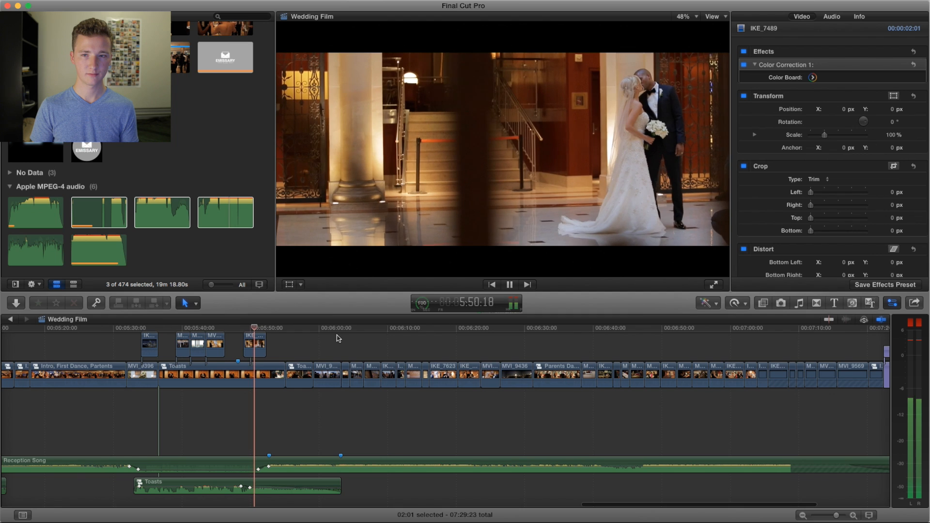
{"action": "key", "text": "space"}
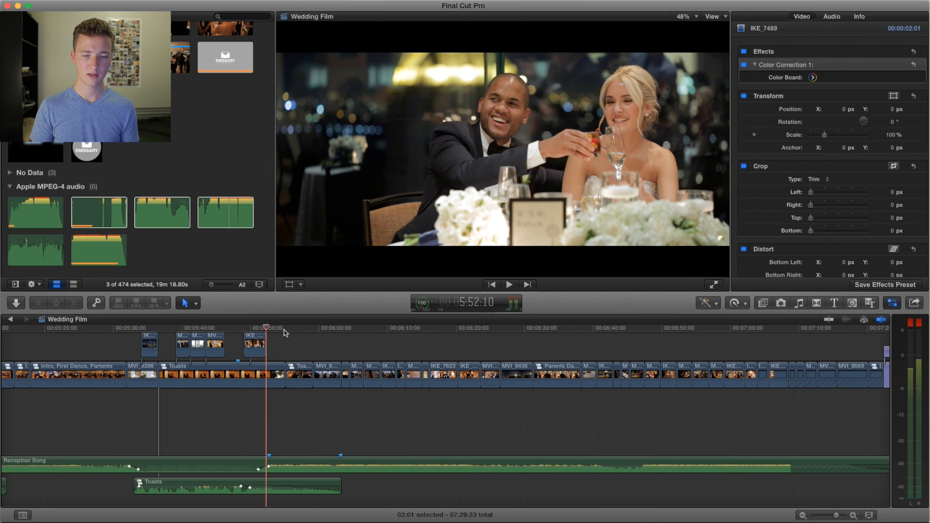
Step: Replay from the couple's lobby kiss at about 5:50, pausing near 5:51, and continue to the groom's hug near 5:56
{"action": "left_click", "coordinate": [251, 327]}
{"action": "key", "text": "space"}
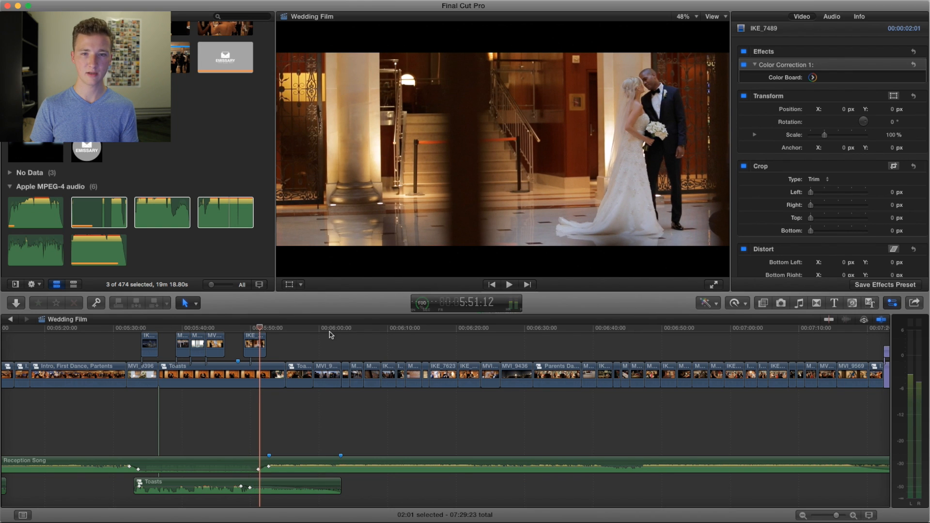
{"action": "key", "text": "space"}
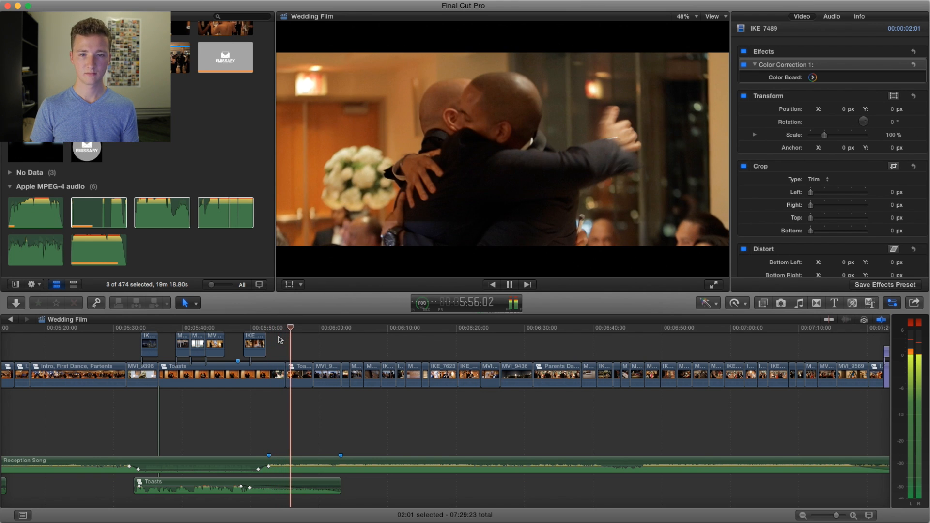
{"action": "key", "text": "space"}
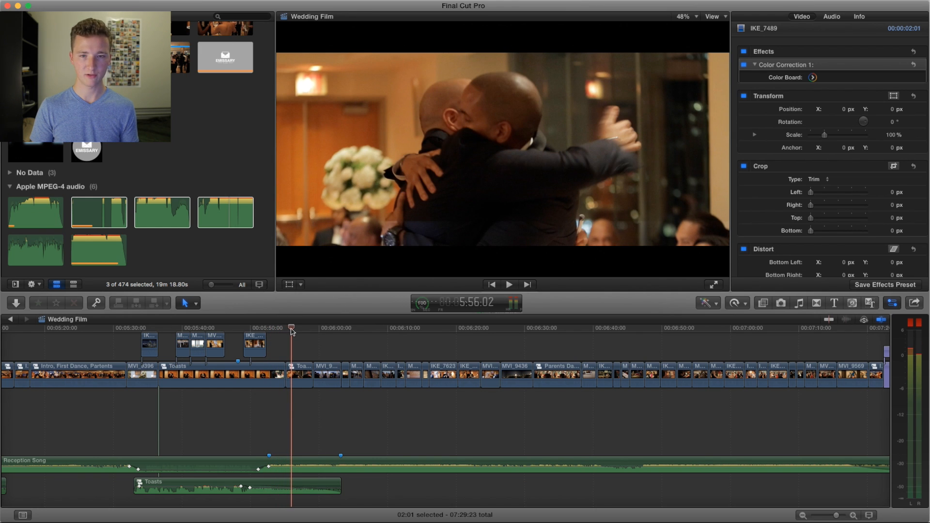
Step: Play from the groom's hug at about 5:56 to the pink sunglasses on the chair near 6:08
{"action": "key", "text": "space"}
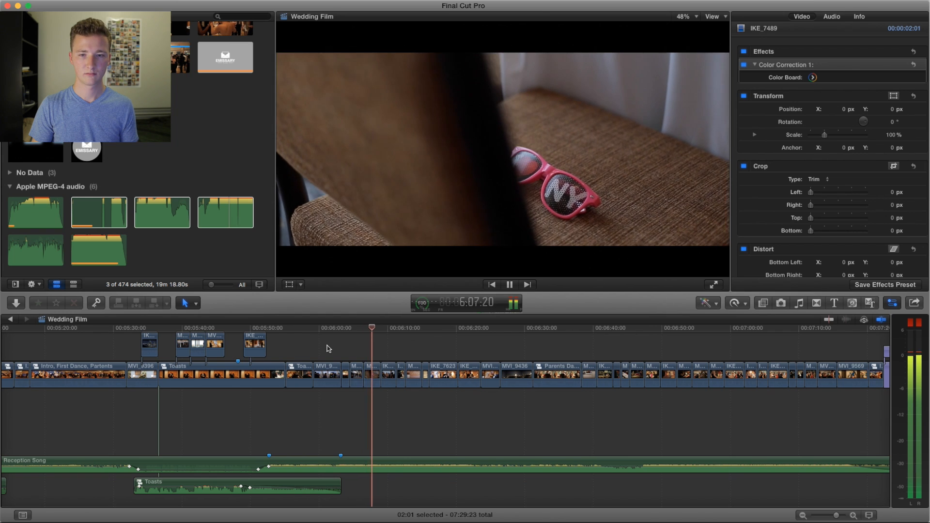
{"action": "scroll", "coordinate": [386, 353], "scroll_direction": "right", "scroll_amount": 2}
{"action": "key", "text": "space"}
Step: Scrub to the pink sunglasses at about 6:08 and play through to the guests chatting against the skyline near 6:09
{"action": "left_click_drag", "start_coordinate": [294, 329], "coordinate": [314, 330]}
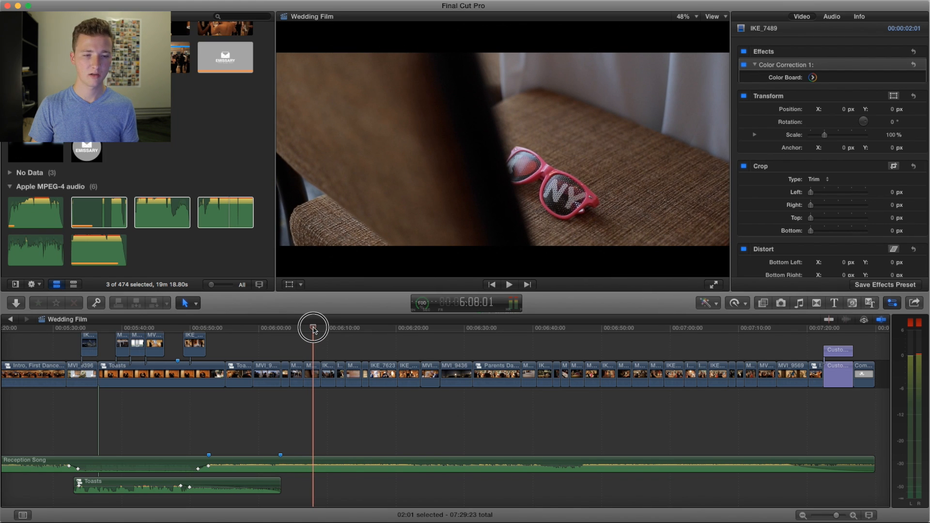
{"action": "mouse_move", "coordinate": [313, 330]}
{"action": "left_mouse_down"}
{"action": "mouse_move", "coordinate": [279, 331]}
{"action": "mouse_move", "coordinate": [313, 331]}
{"action": "left_mouse_up"}
{"action": "key", "text": "space"}
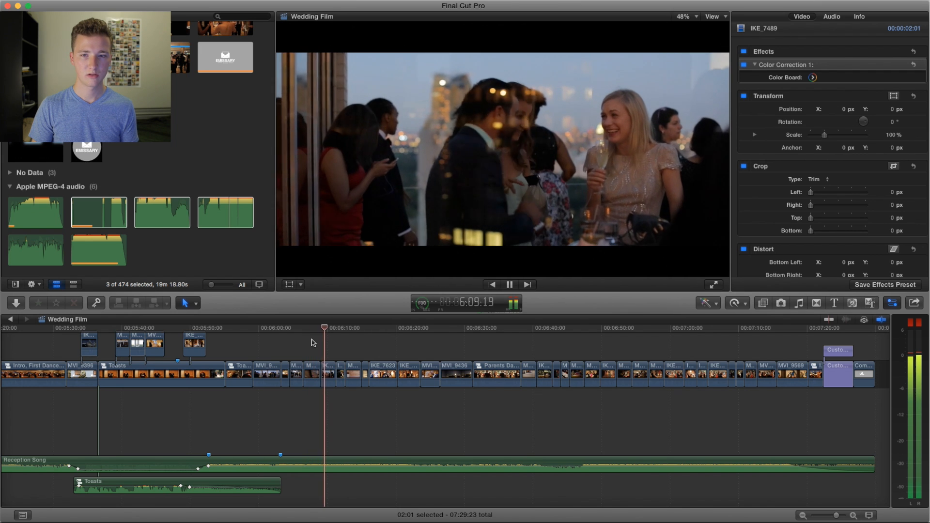
{"action": "key", "text": "space"}
Step: Replay from the pink sunglasses at about 6:08, past the guests against the skyline, and pause on the cake cutting near 6:15
{"action": "left_click", "coordinate": [315, 328]}
{"action": "left_click", "coordinate": [312, 329]}
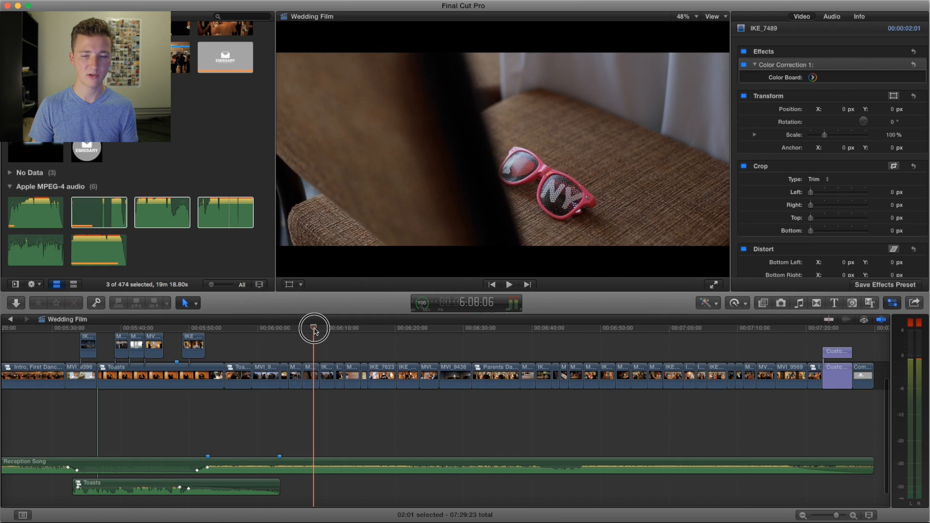
{"action": "left_click", "coordinate": [316, 330]}
{"action": "left_click", "coordinate": [313, 330]}
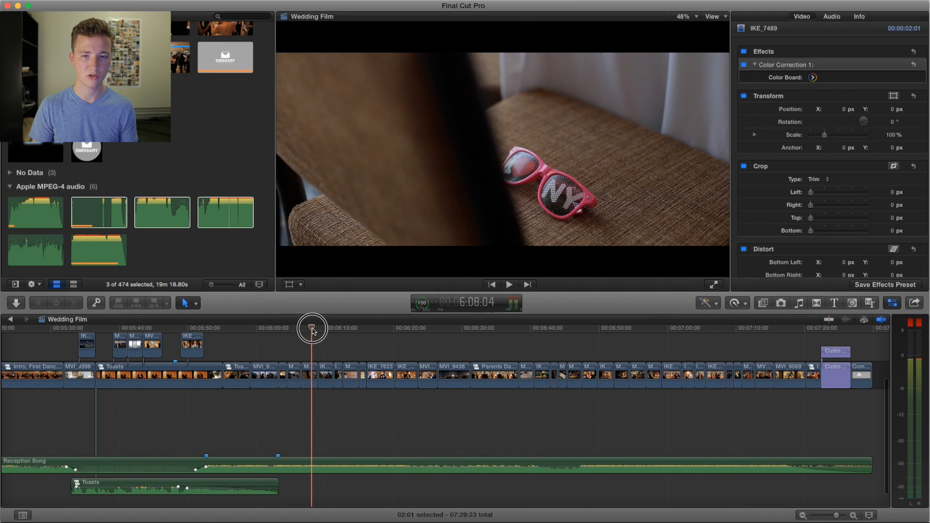
{"action": "key", "text": "space"}
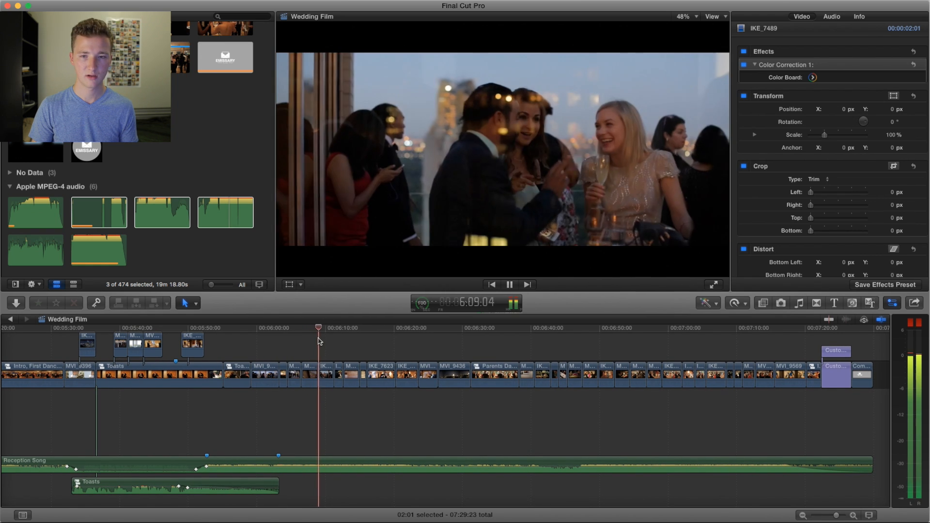
{"action": "scroll", "coordinate": [318, 342], "scroll_direction": "right", "scroll_amount": 4}
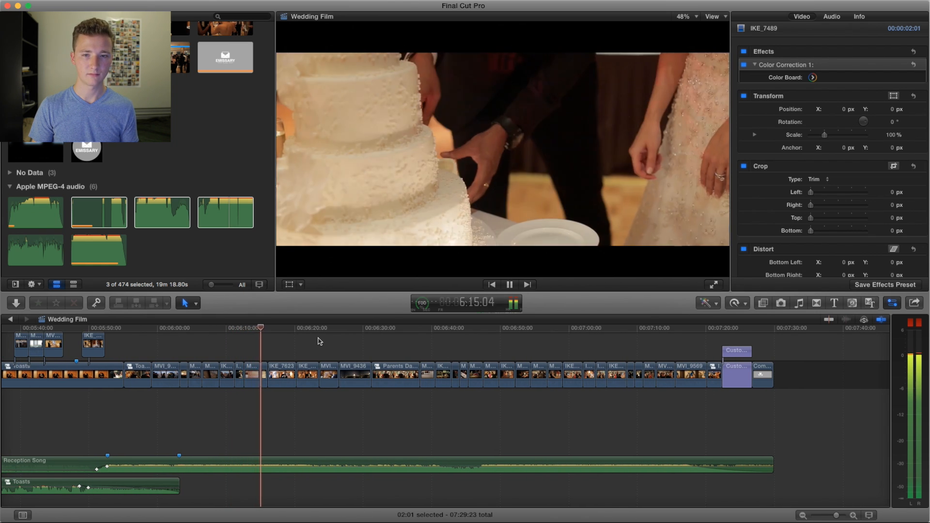
{"action": "key", "text": "space"}
Step: Replay the cake shots from about 6:12, return to about 6:16, and play through the parent dances to the photo booth near 6:48
{"action": "left_click_drag", "start_coordinate": [262, 330], "coordinate": [245, 330]}
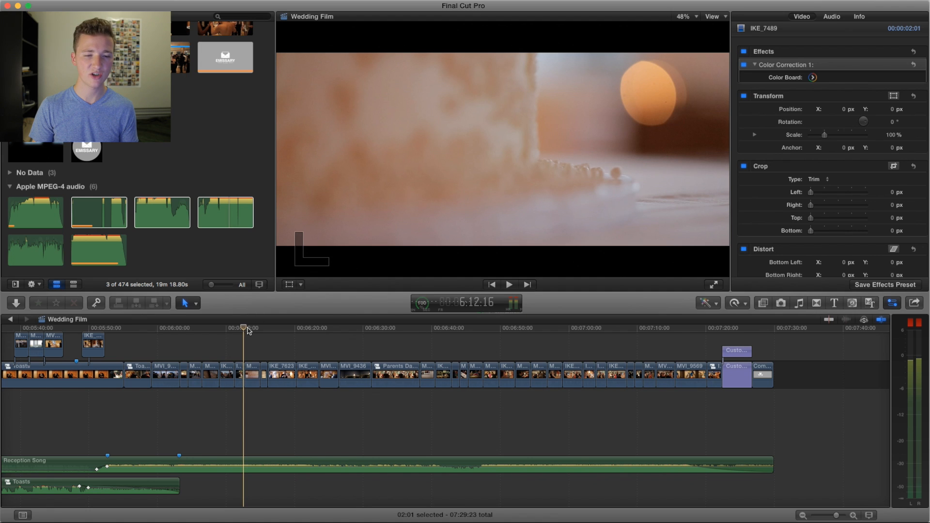
{"action": "key", "text": "space"}
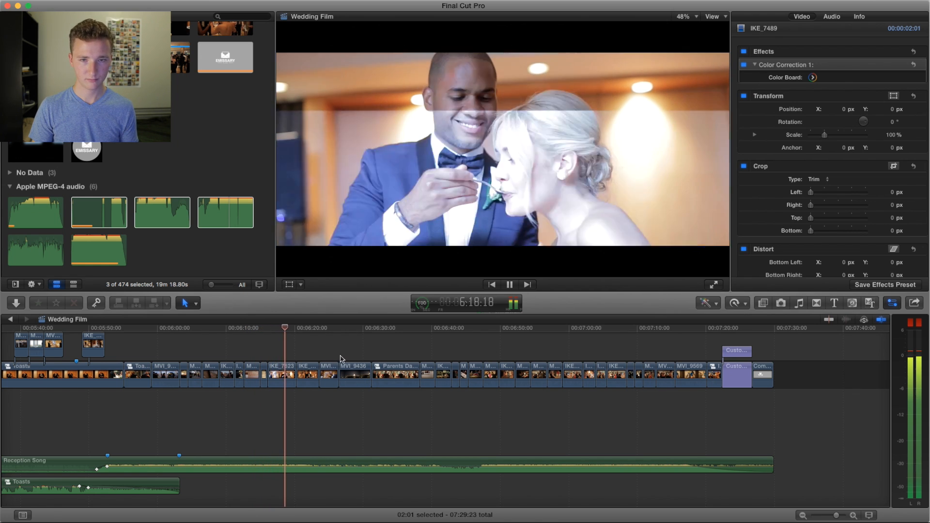
{"action": "left_click", "coordinate": [275, 328]}
{"action": "left_click_drag", "start_coordinate": [275, 329], "coordinate": [271, 330]}
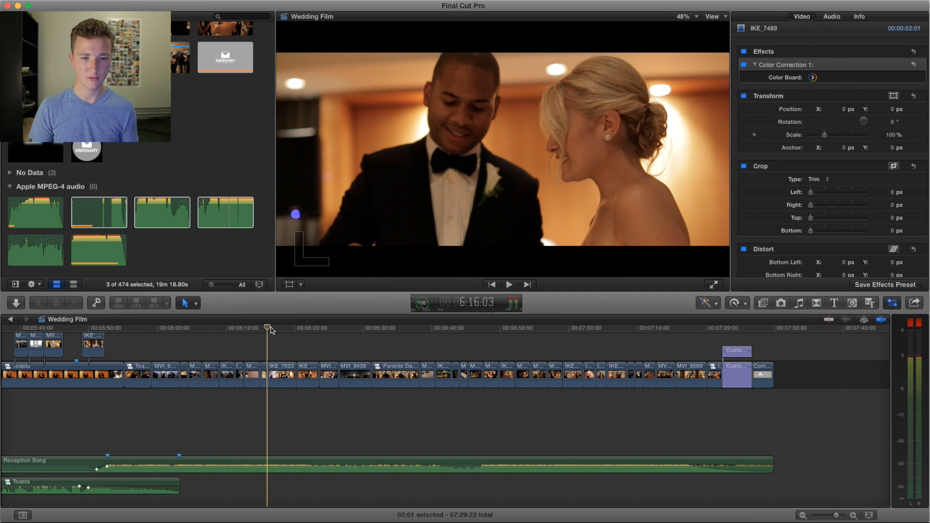
{"action": "key", "text": "space"}
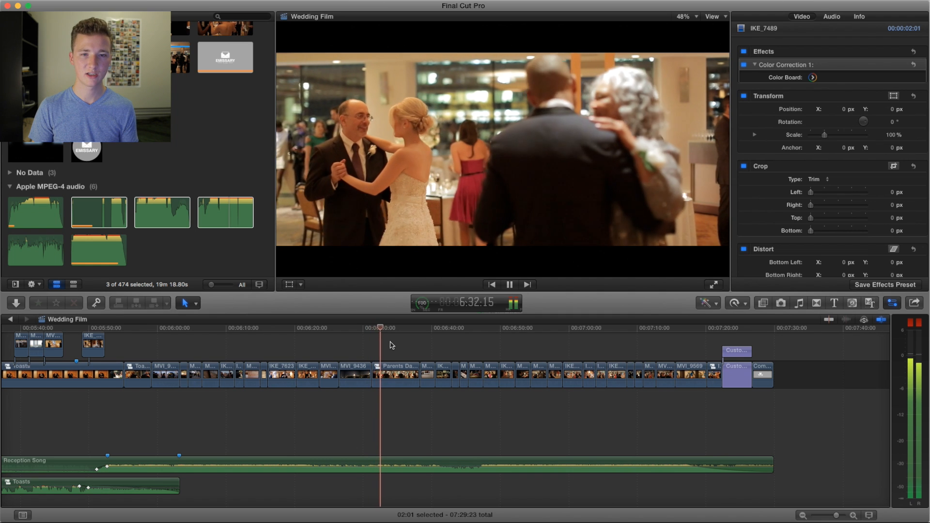
{"action": "scroll", "coordinate": [388, 346], "scroll_direction": "right", "scroll_amount": 3}
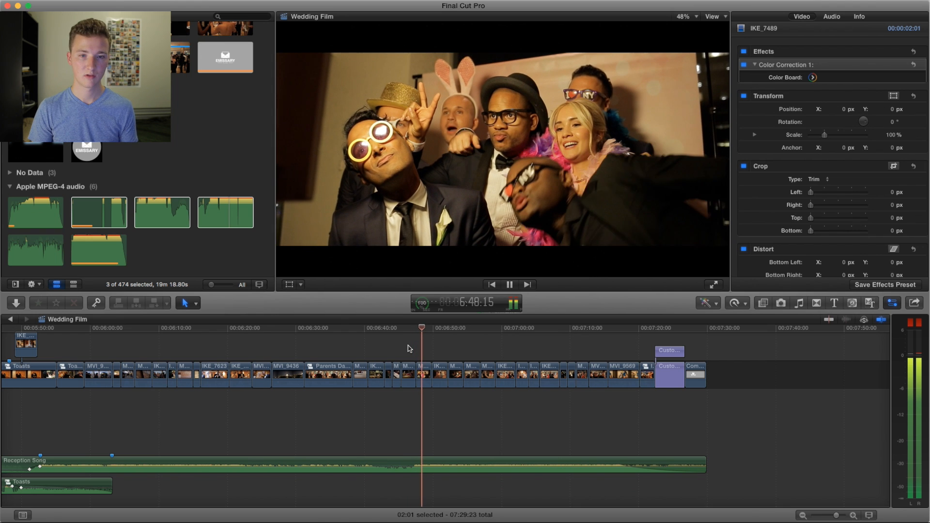
{"action": "key", "text": "space"}
Step: Scrub back to the photo booth prop table at about 6:46 and play through the dancing shots to the couple near 7:10
{"action": "left_click", "coordinate": [420, 329]}
{"action": "left_click_drag", "start_coordinate": [420, 329], "coordinate": [407, 331]}
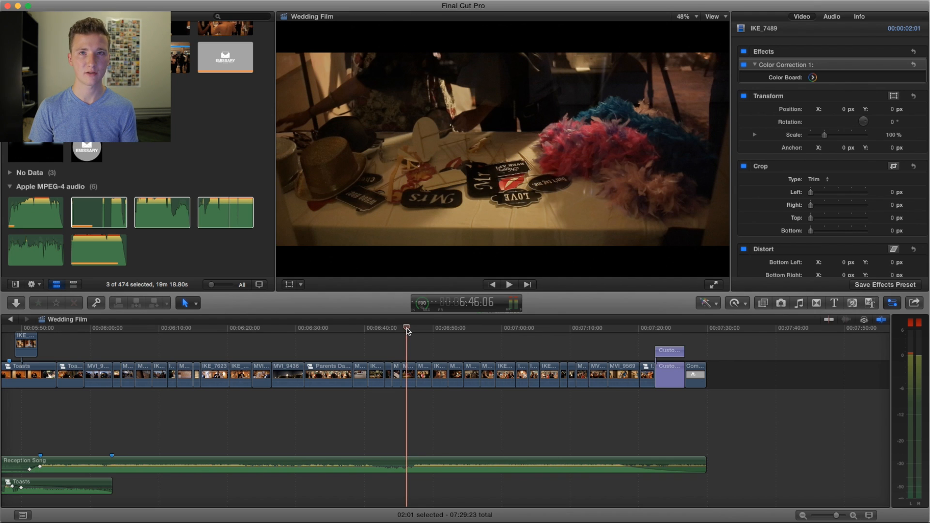
{"action": "key", "text": "space"}
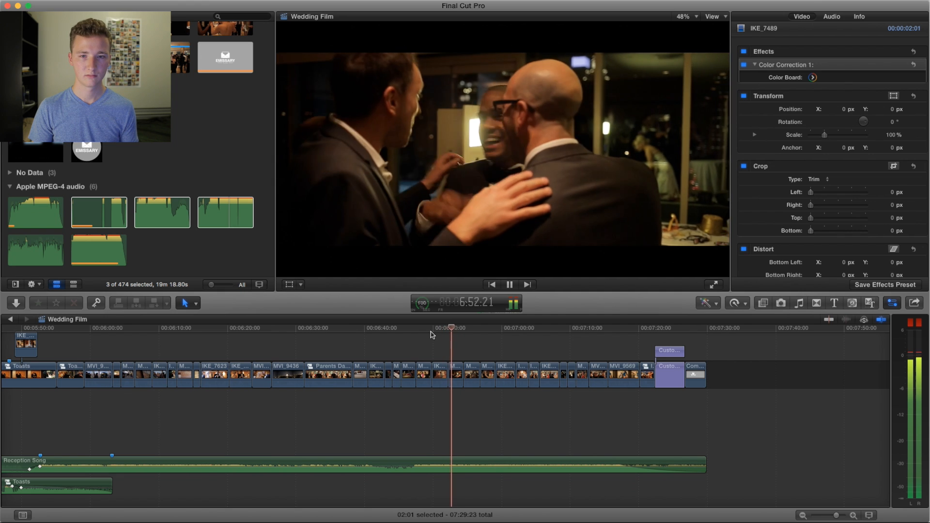
{"action": "scroll", "coordinate": [432, 334], "scroll_direction": "right", "scroll_amount": 3}
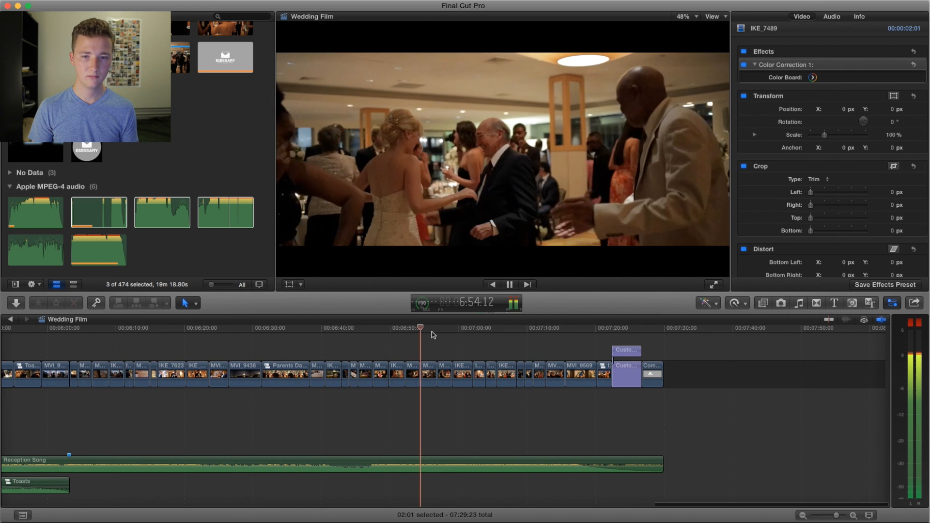
{"action": "scroll", "coordinate": [434, 335], "scroll_direction": "left", "scroll_amount": 1}
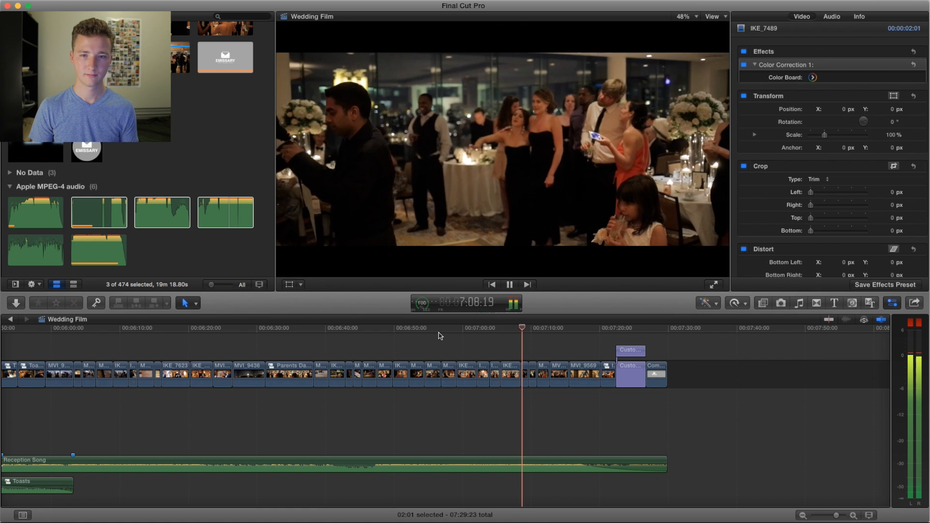
{"action": "key", "text": "space"}
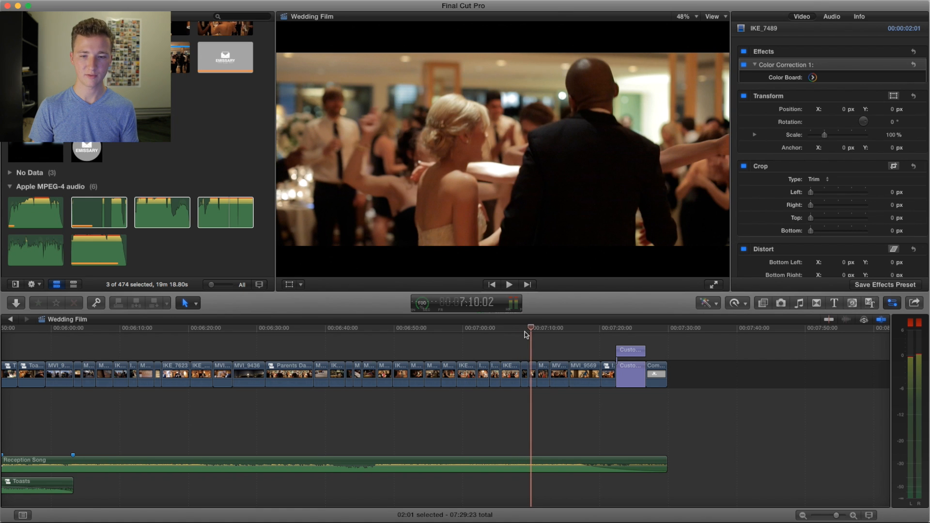
Step: Return to the couple on the dance floor at about 7:09 and play to the photo booth high five near 7:19
{"action": "key", "text": "space"}
{"action": "left_click_drag", "start_coordinate": [538, 330], "coordinate": [532, 330]}
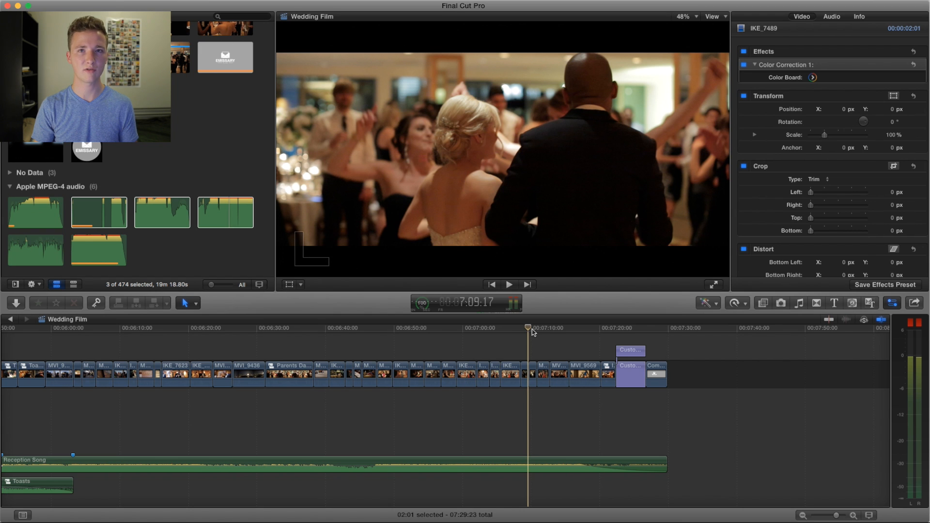
{"action": "key", "text": "space"}
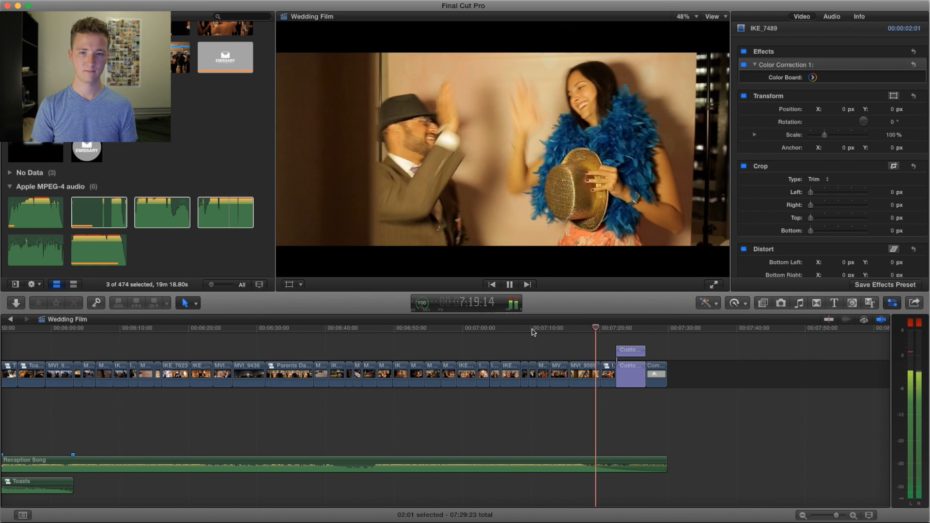
{"action": "key", "text": "space"}
Step: Play from the blurred photo booth shot at about 7:15 through the closing title to the Emissary logo near 7:27
{"action": "left_click", "coordinate": [568, 330]}
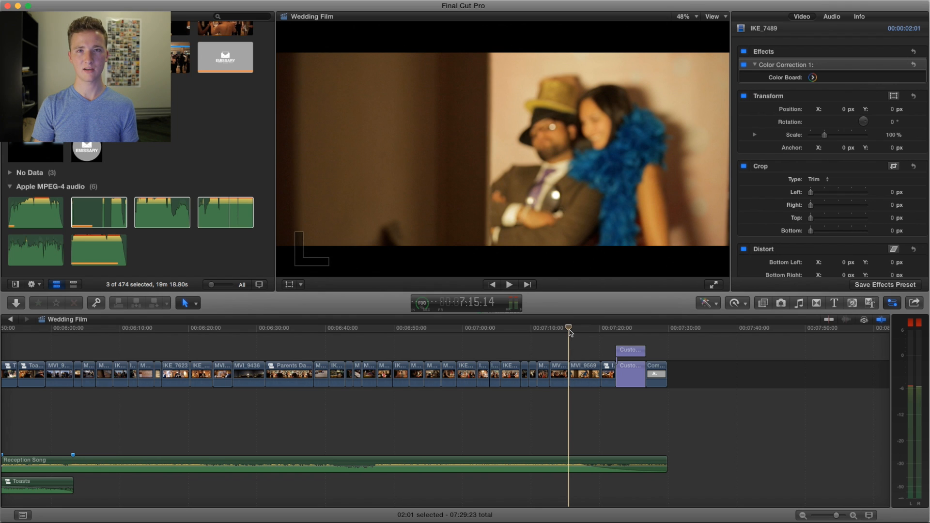
{"action": "key", "text": "space"}
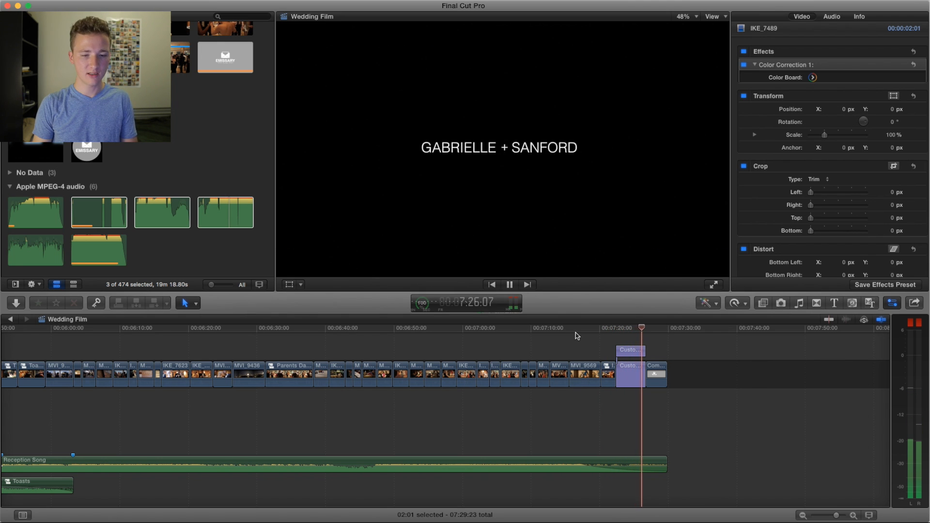
{"action": "left_click", "coordinate": [570, 409]}
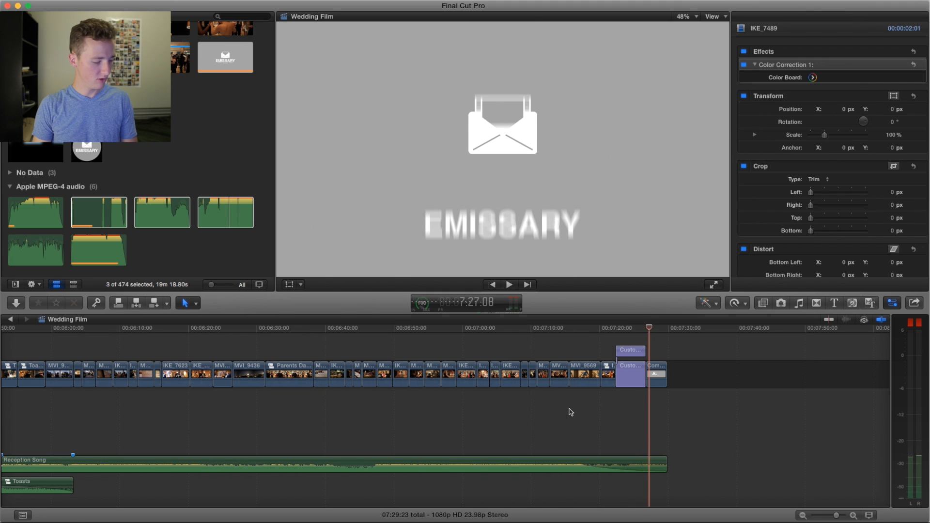
Step: Zoom out to the whole film's timeline, move the playhead to the couple's dance at about 5:22, and view the upper clip layers
{"action": "key", "text": "super+minus"}
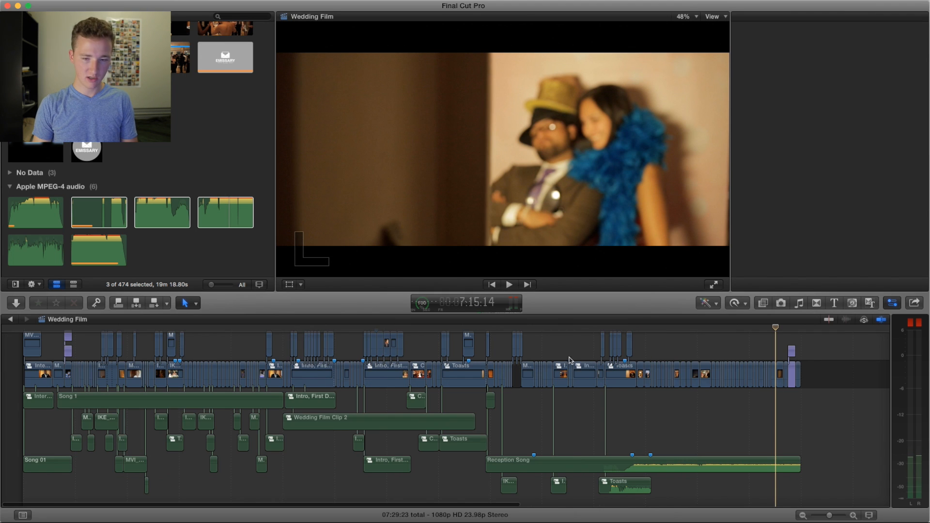
{"action": "left_click", "coordinate": [580, 329]}
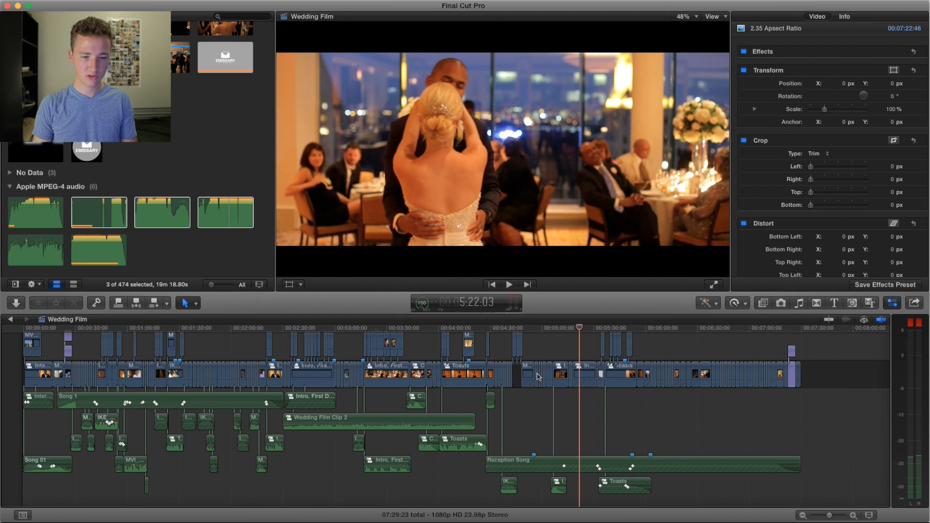
{"action": "scroll", "coordinate": [536, 376], "scroll_direction": "up", "scroll_amount": 1}
{"action": "scroll", "coordinate": [537, 376], "scroll_direction": "up", "scroll_amount": 3}
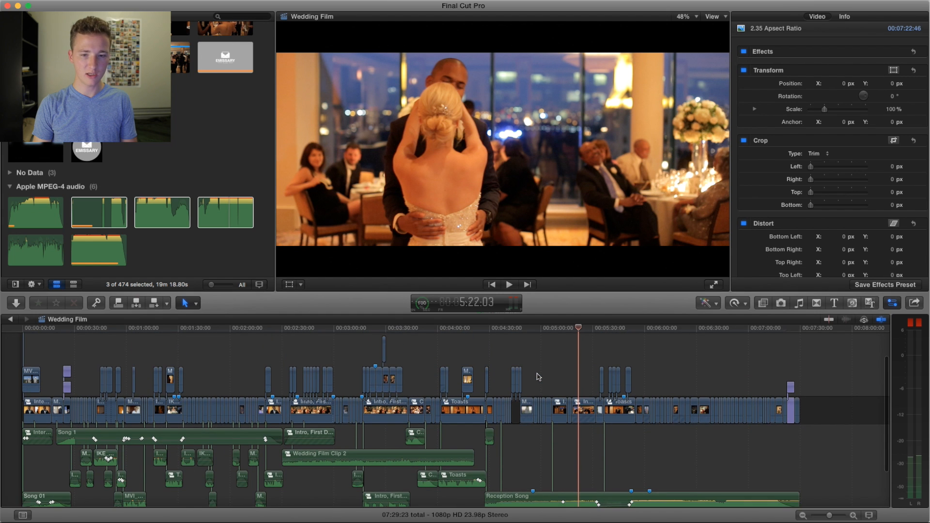